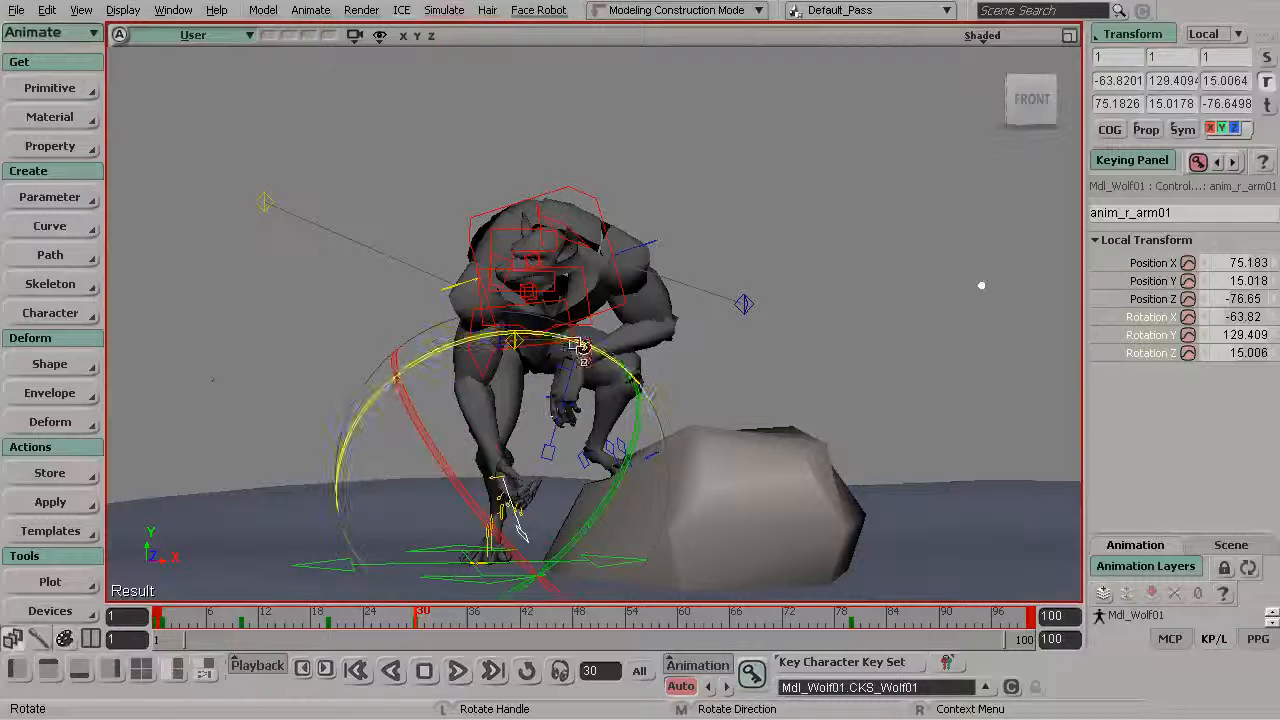
Raise the right arm control from beside the foot to in front of the body and rotate the hand palm-up.
key("v")
key("s")
right_click_drag(480, 485, 757, 466)
left_click_drag(756, 462, 665, 423)
key("s")
key("c")
left_click_drag(686, 248, 598, 333)
key("s")
key("space")
left_click_drag(594, 229, 550, 336)
Reset the neck control's rotation to 0 on all three axes.
left_click(515, 229)
key("c")
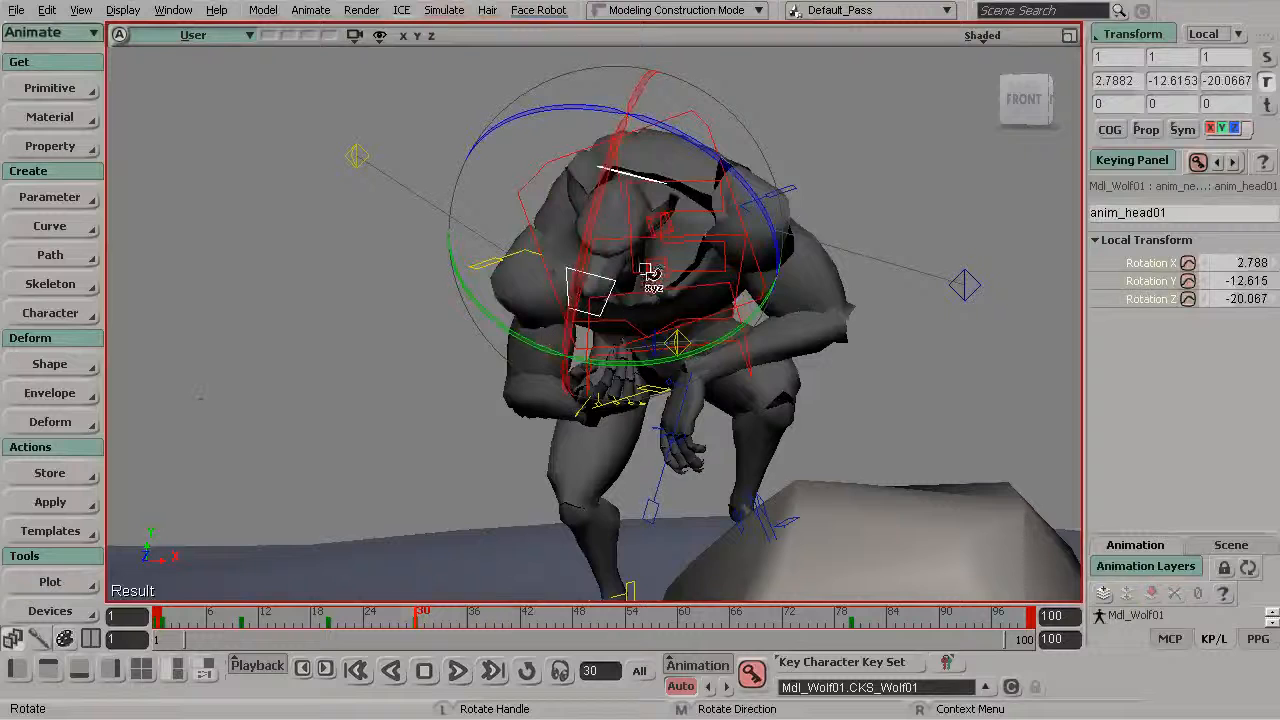
left_click(618, 143)
key("s")
left_click_drag(618, 143, 688, 282)
key("c")
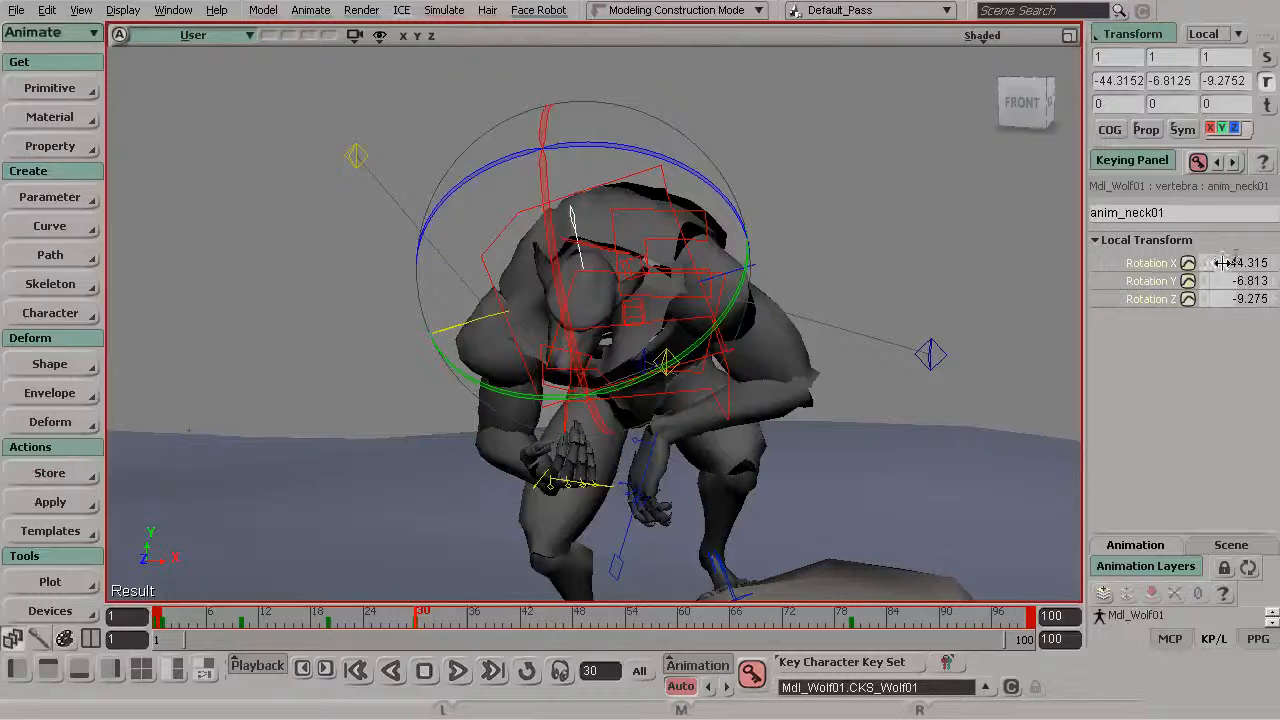
type("0")
key("Return")
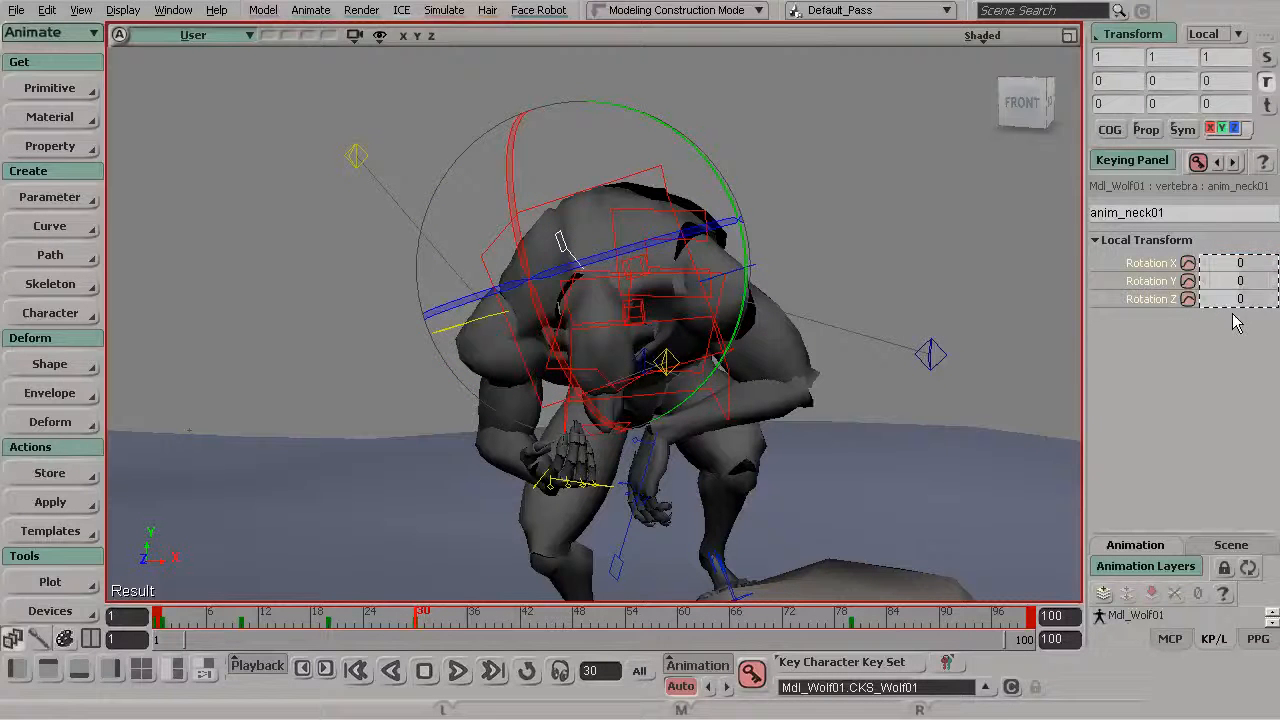
Reset the head control's rotation to 0 on all three axes.
key("space")
left_click(565, 290)
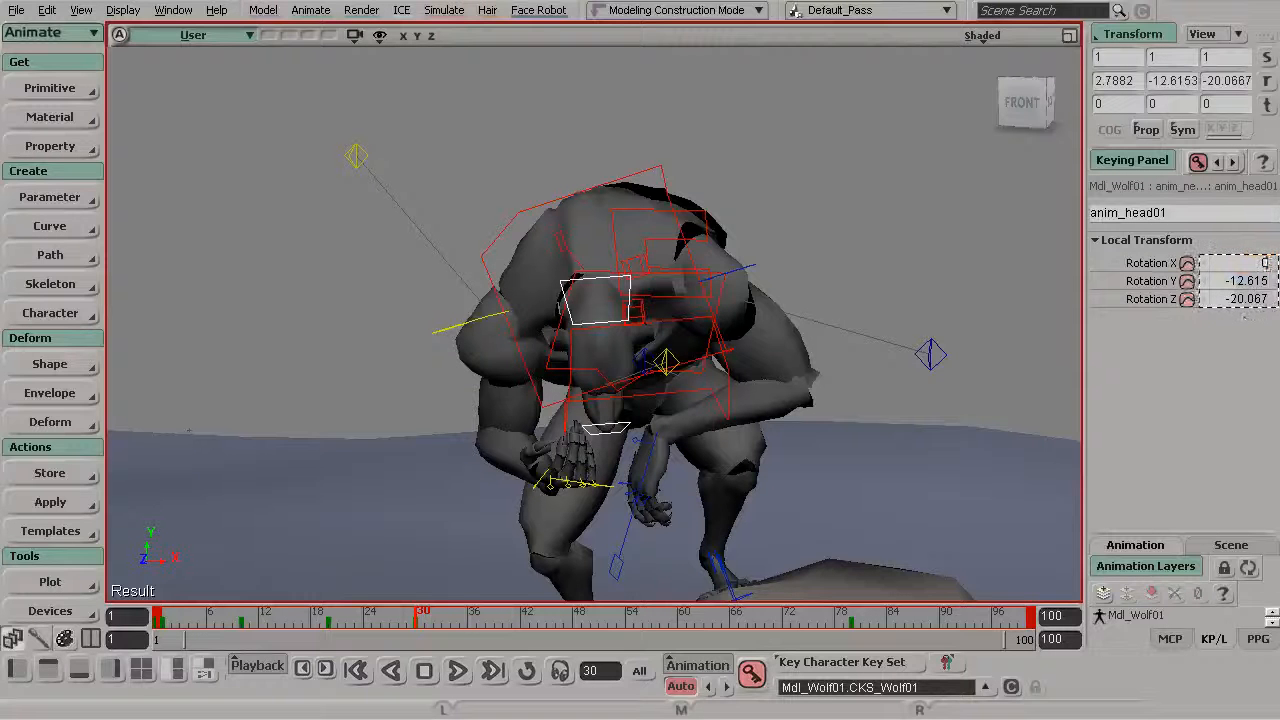
type("0")
key("Return")
Rotate the neck control to about -26, -16 and -6 in X, Y and Z.
left_click(561, 246)
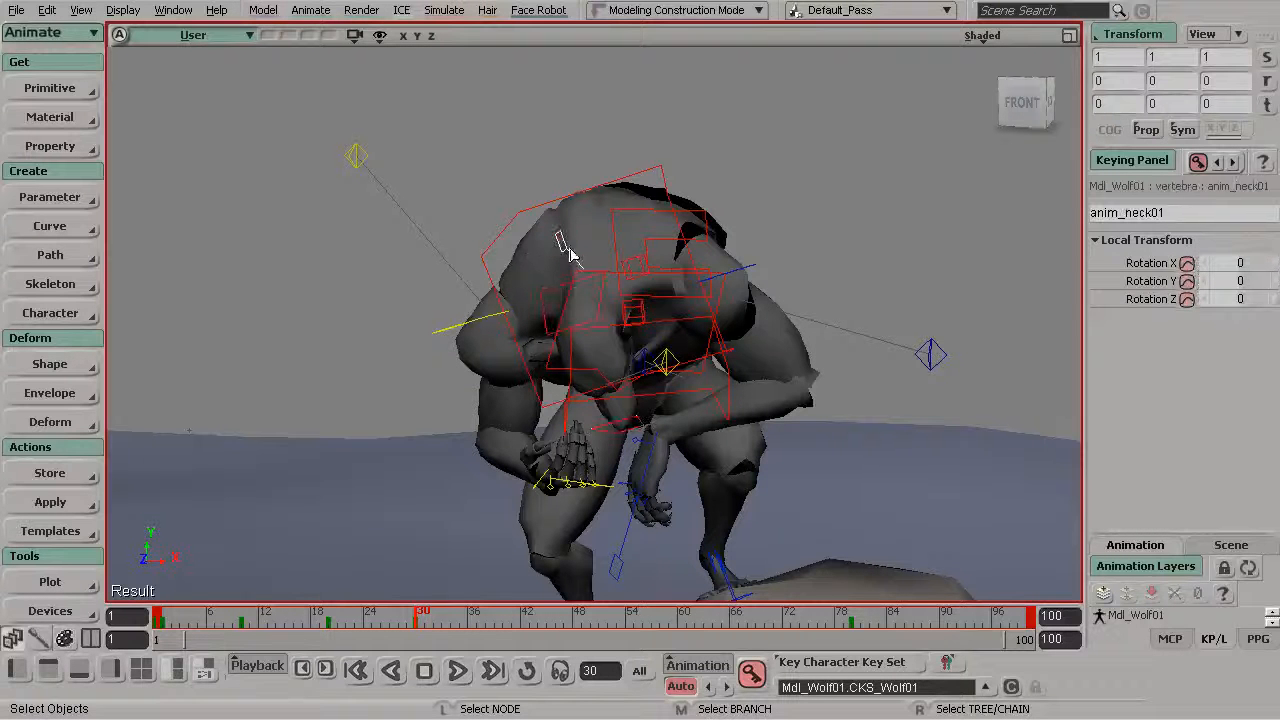
key("c")
left_click_drag(555, 168, 714, 349)
key("s")
left_click_drag(612, 303, 722, 292)
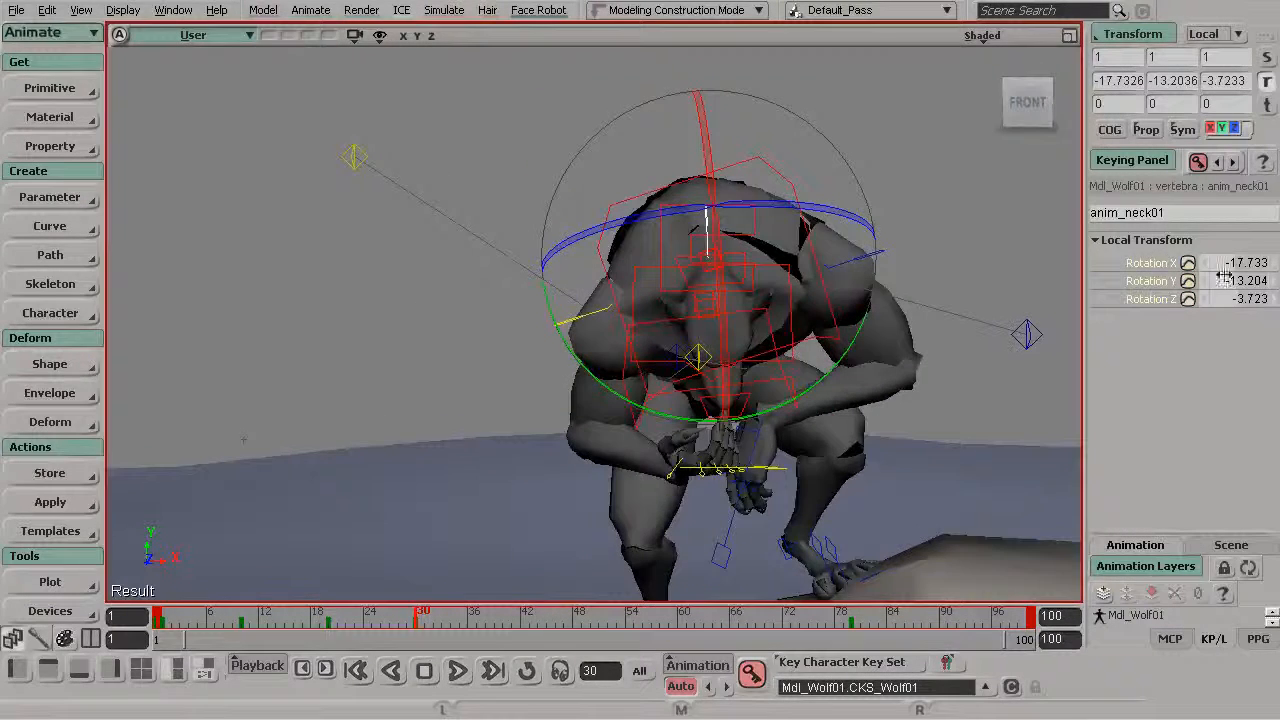
left_click_drag(637, 172, 654, 126)
key("space")
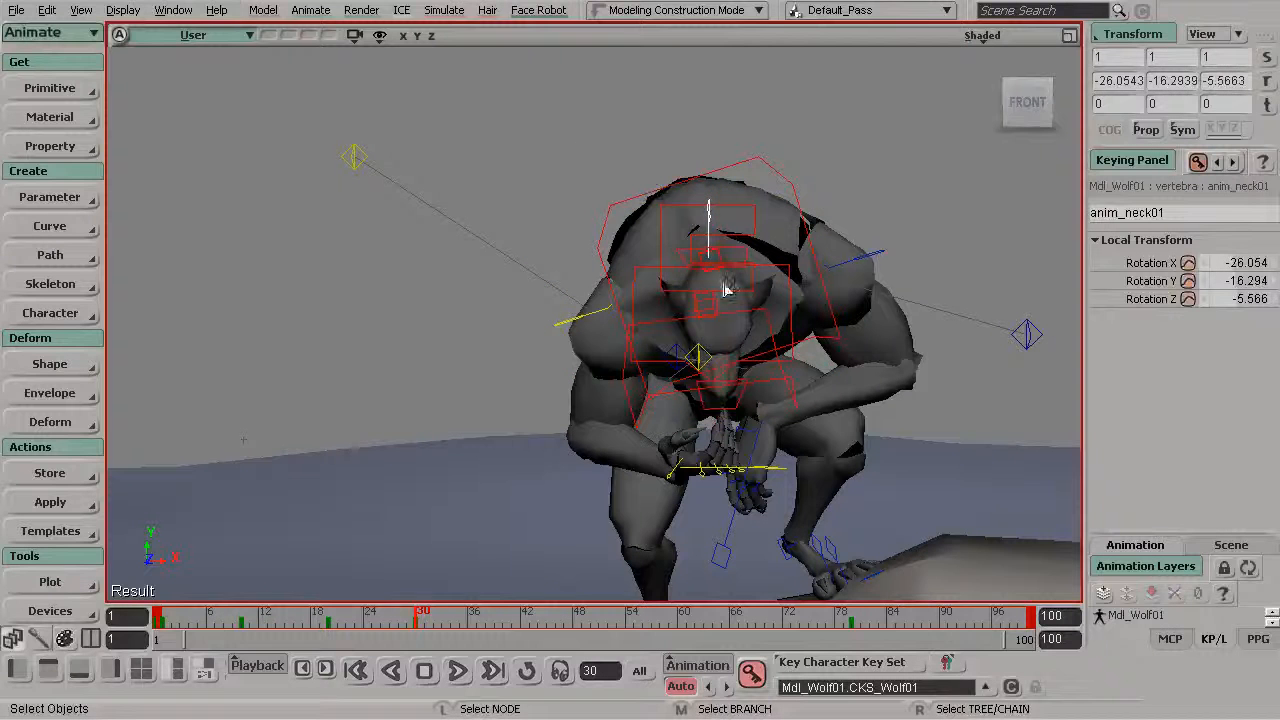
Rotate the head control slightly to adjust where the wolf's face points.
left_click(684, 265)
key("c")
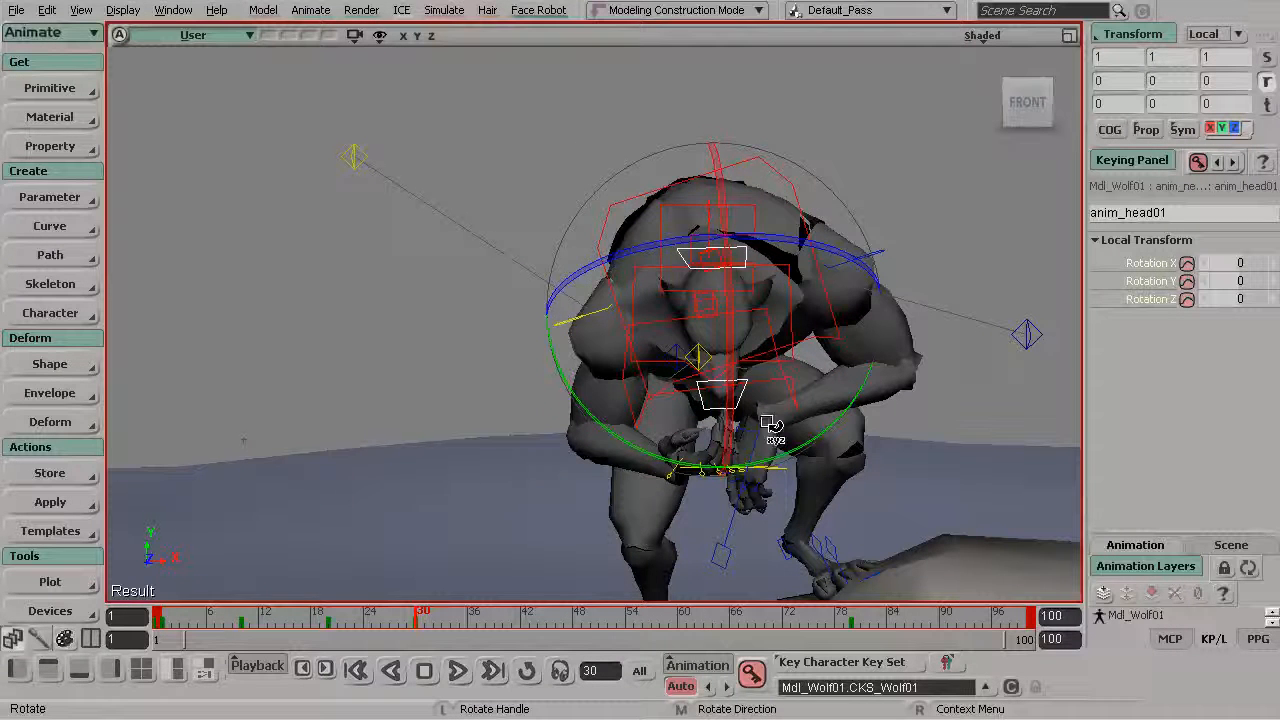
left_click_drag(670, 407, 800, 425)
key("space")
Rotate the neck control again to lift the face, to about -40, -15 and -5 in X, Y and Z.
left_click(710, 220)
key("c")
left_click_drag(750, 312, 737, 191)
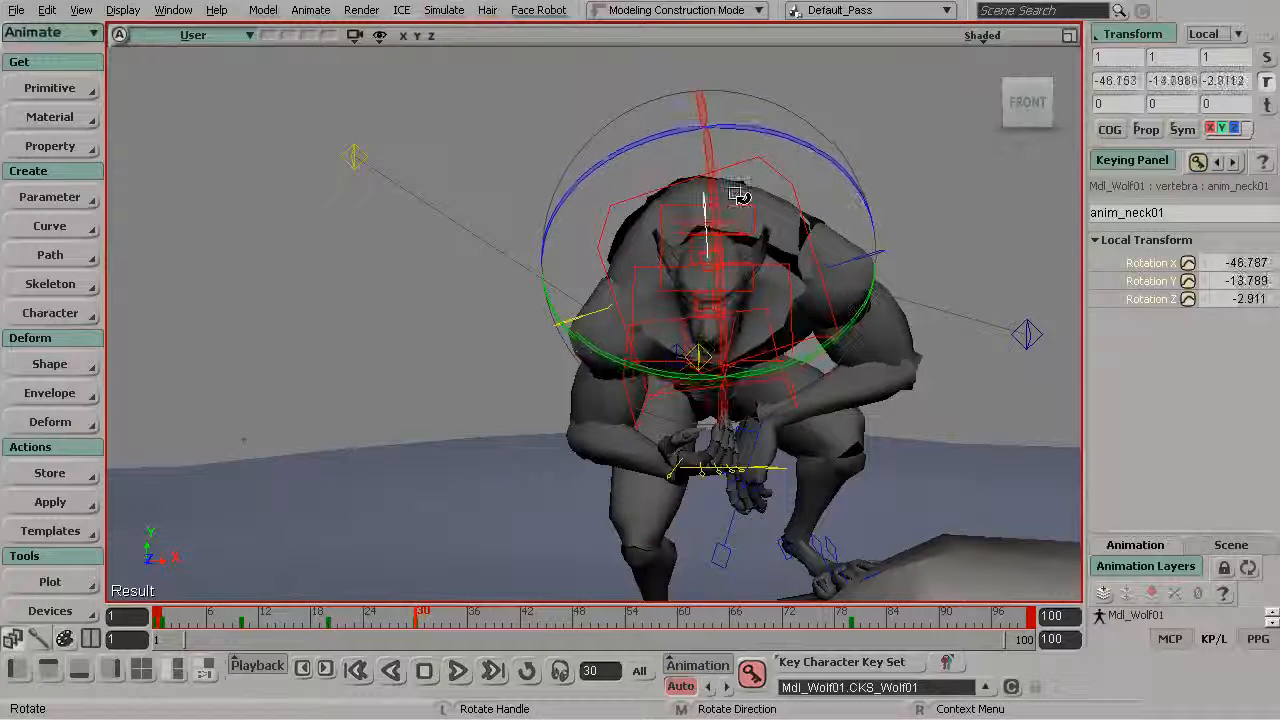
key("s")
left_click_drag(800, 274, 768, 262)
left_click_drag(639, 214, 669, 259)
key("s")
left_click_drag(903, 266, 898, 299)
key("space")
Rotate the head control to about 6.4, -6 and -9.1 in X, Y and Z.
left_click(946, 311)
key("s")
left_click_drag(994, 337, 885, 340)
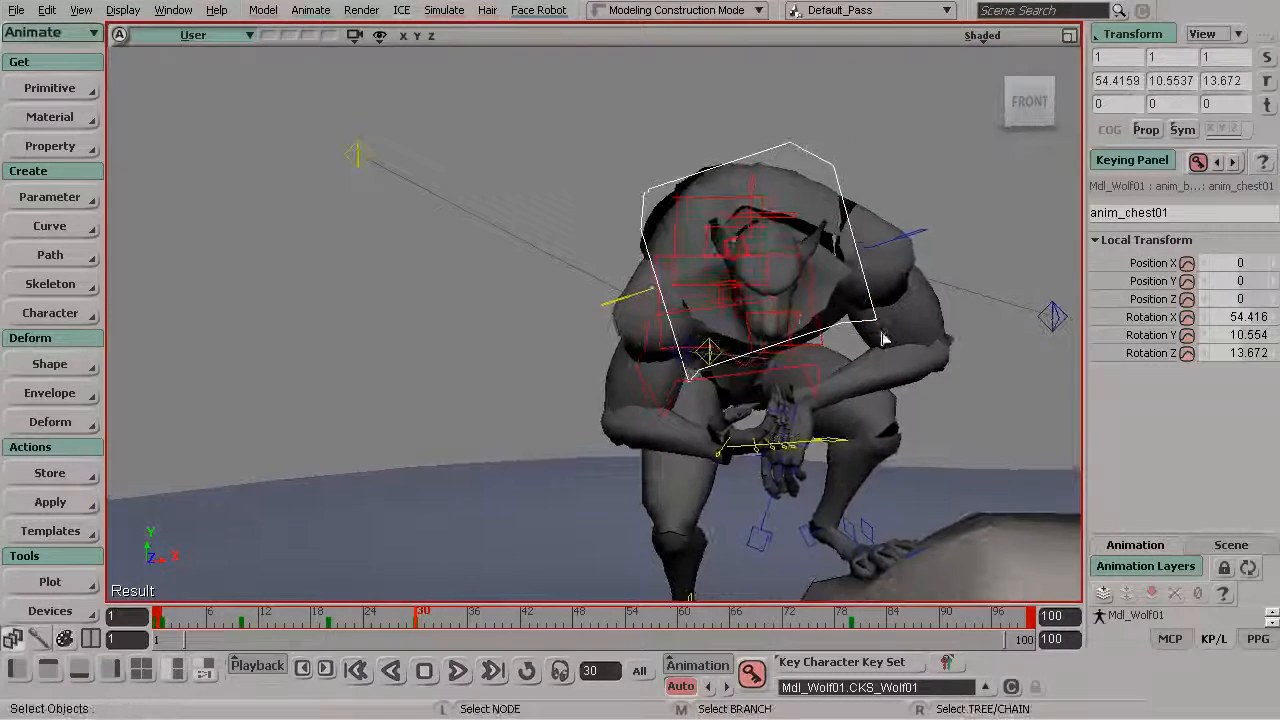
left_click(796, 321)
key("c")
left_click_drag(845, 303, 850, 342)
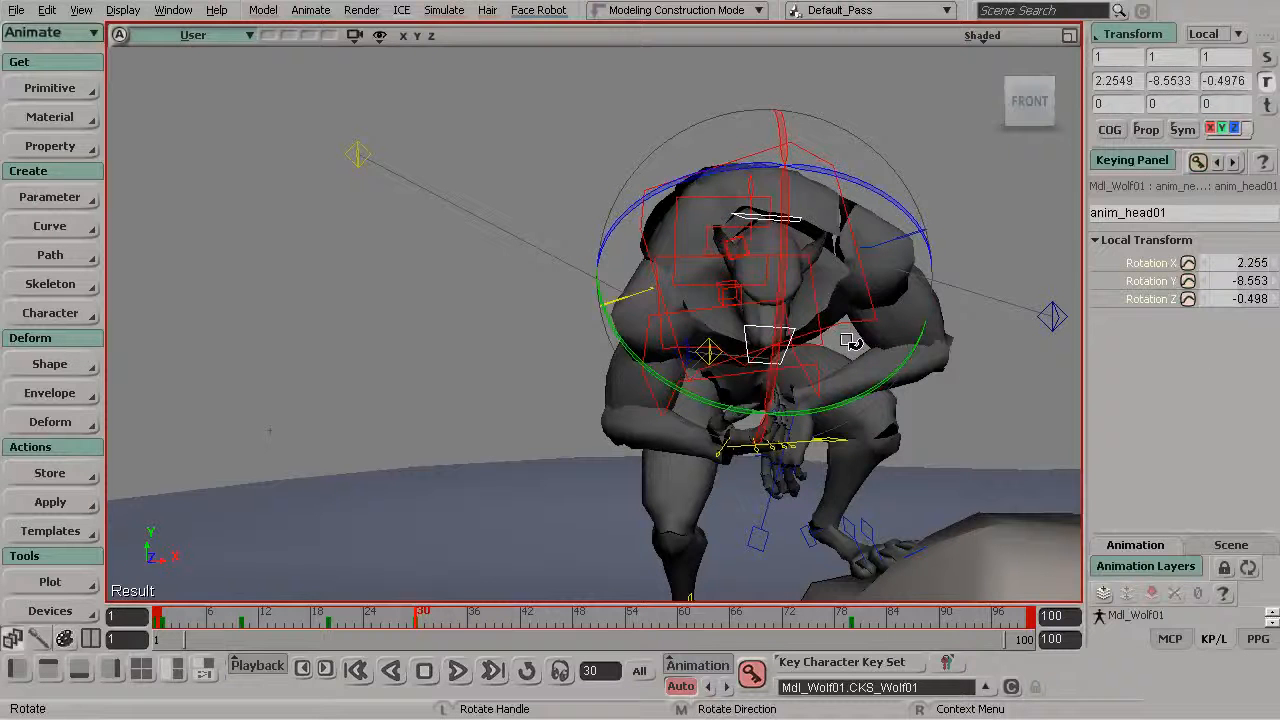
left_click_drag(837, 287, 855, 292)
left_click_drag(874, 184, 891, 192)
left_click_drag(857, 250, 856, 268)
key("space")
Rotate the chest control slightly to lift the wolf's hunched upper body.
left_click_drag(758, 282, 808, 286, "alt")
middle_click_drag(835, 284, 751, 277, "alt")
left_click_drag(751, 277, 800, 272, "alt")
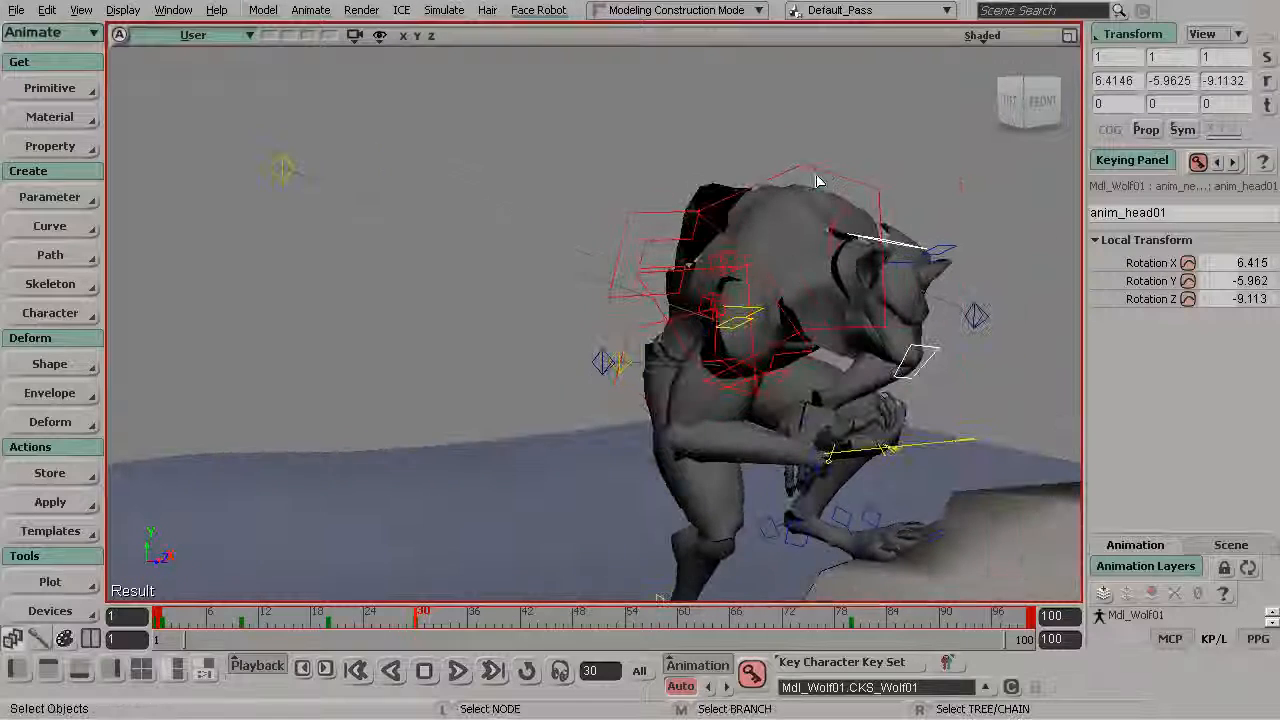
left_click(827, 173)
key("c")
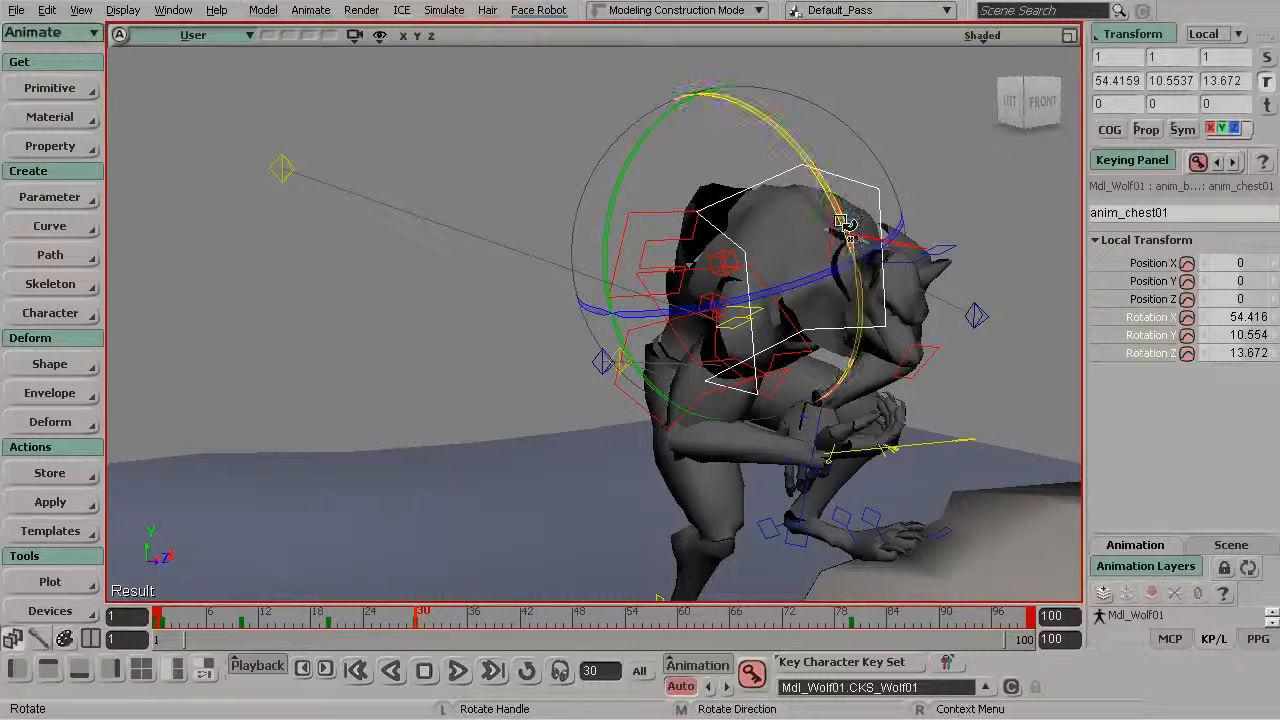
left_click_drag(832, 202, 829, 172)
left_click_drag(833, 272, 692, 317, "alt")
key("space")
Straighten the lower back by rotating the back control to about 9.3 in X.
left_click_drag(628, 358, 797, 345, "alt")
left_click(760, 277)
key("c")
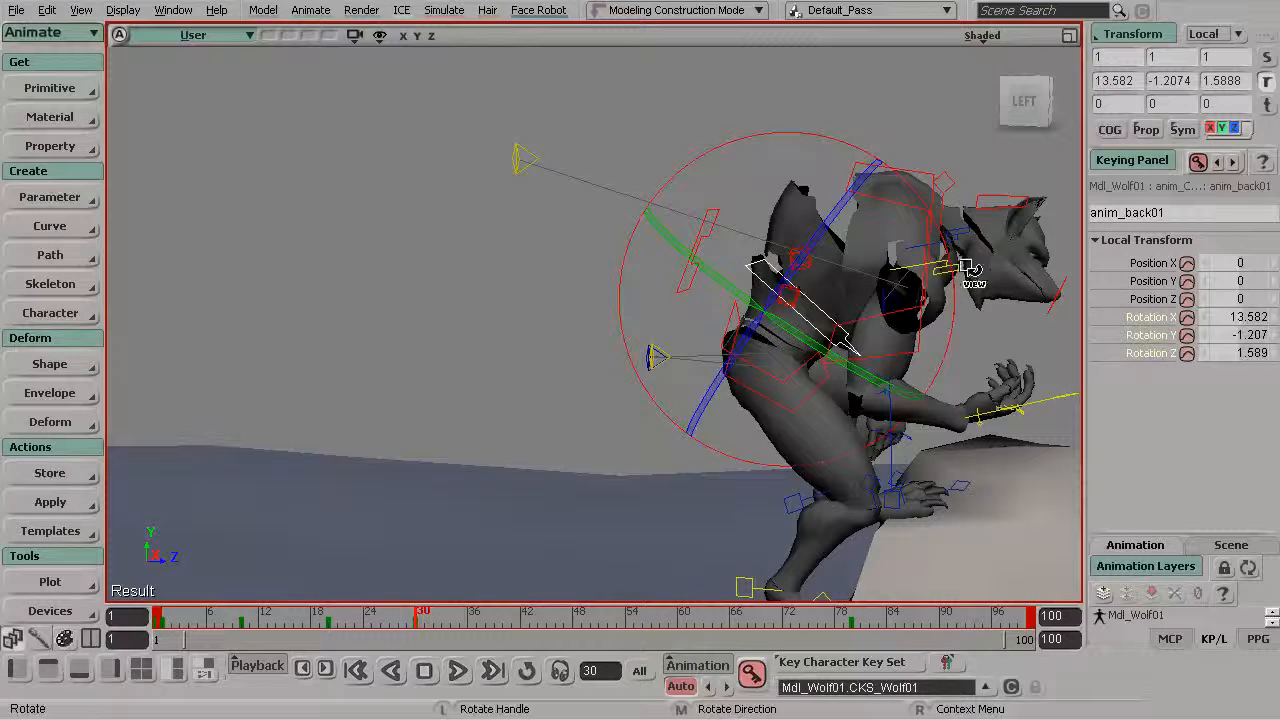
left_click_drag(953, 260, 949, 238)
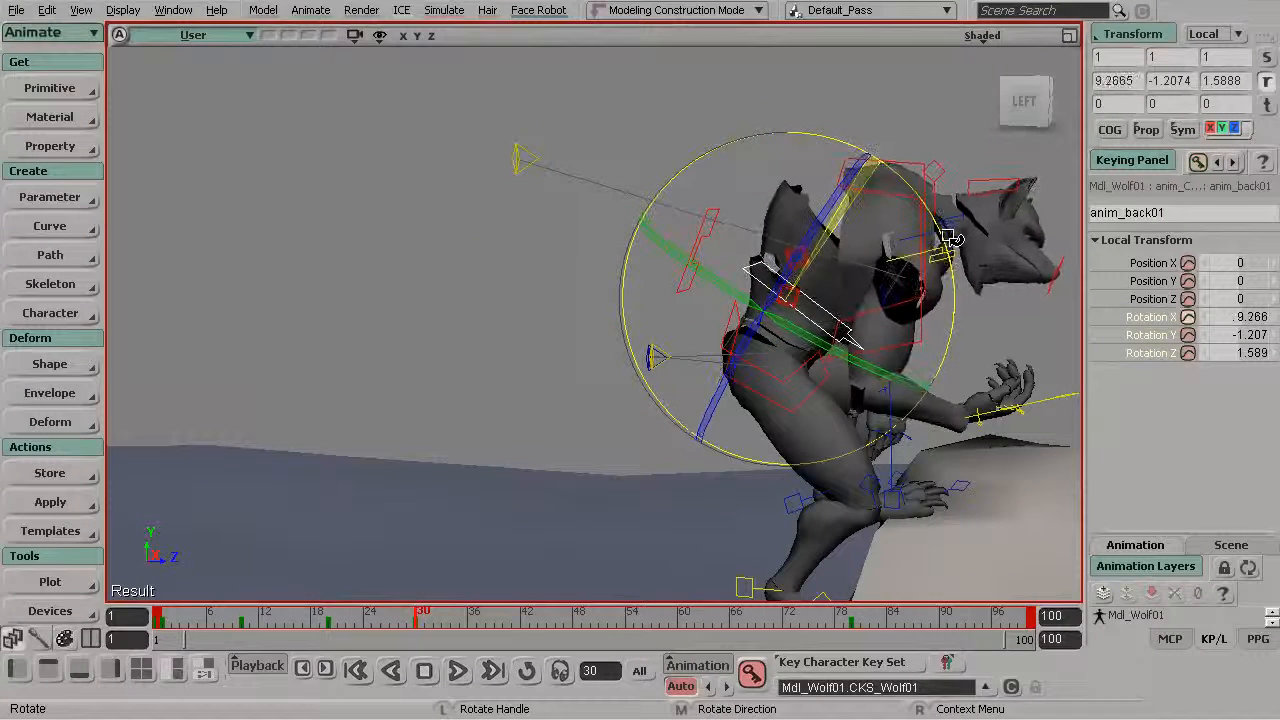
key("space")
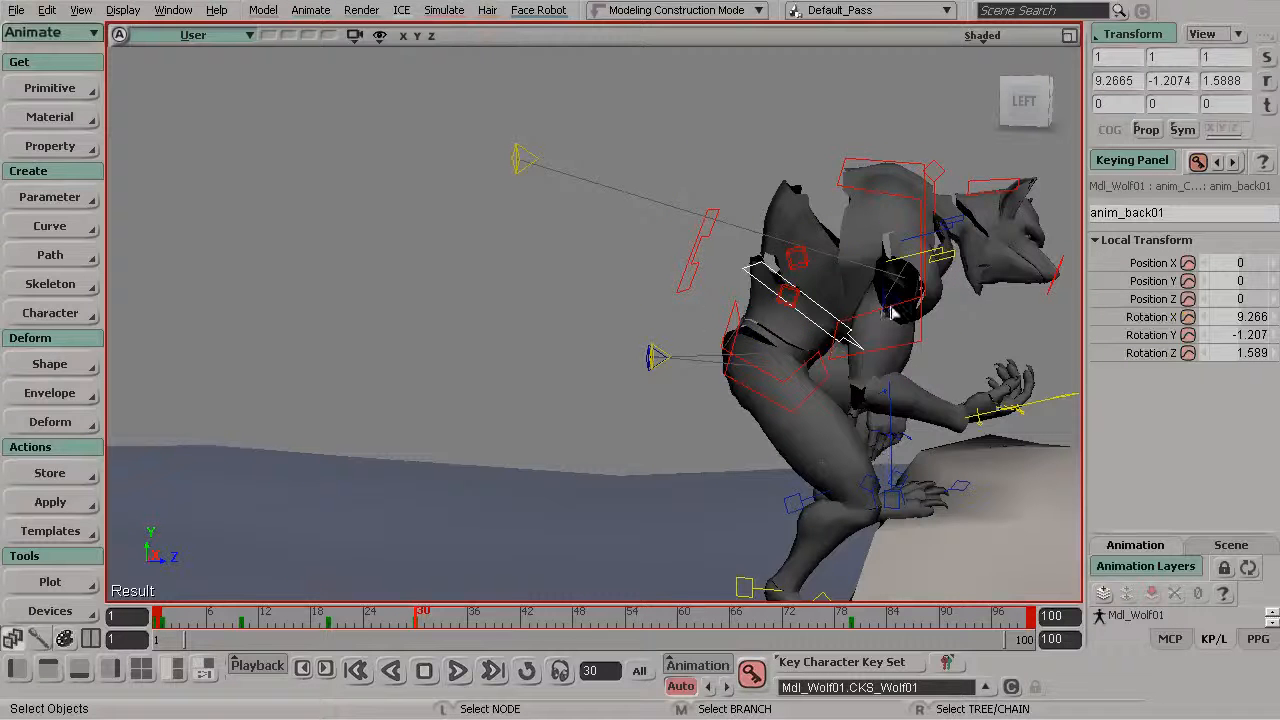
Move the COG control slightly, to about 2.8, 0 and -1.5 in X, Y and Z.
left_click(688, 288)
key("v")
left_click_drag(768, 199, 764, 190)
key("s")
left_click_drag(863, 334, 730, 342)
key("v")
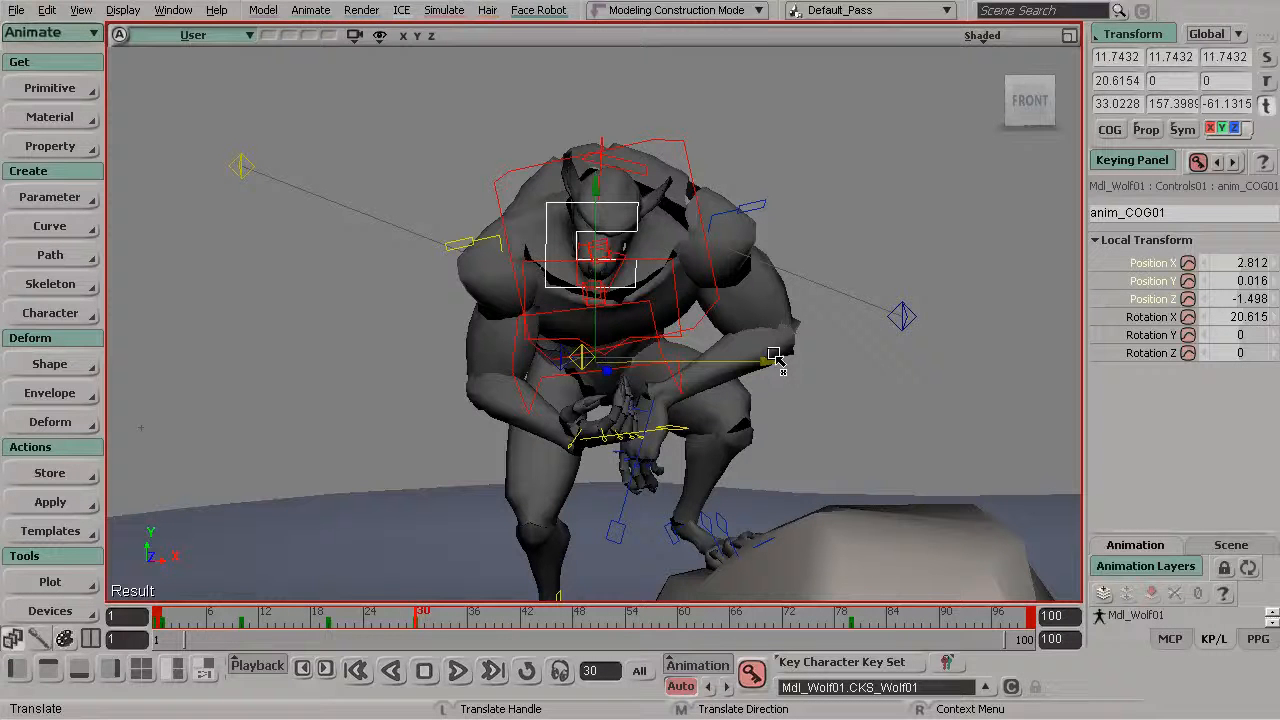
Move the COG and left arm controls together slightly along global X towards the rock.
key("space")
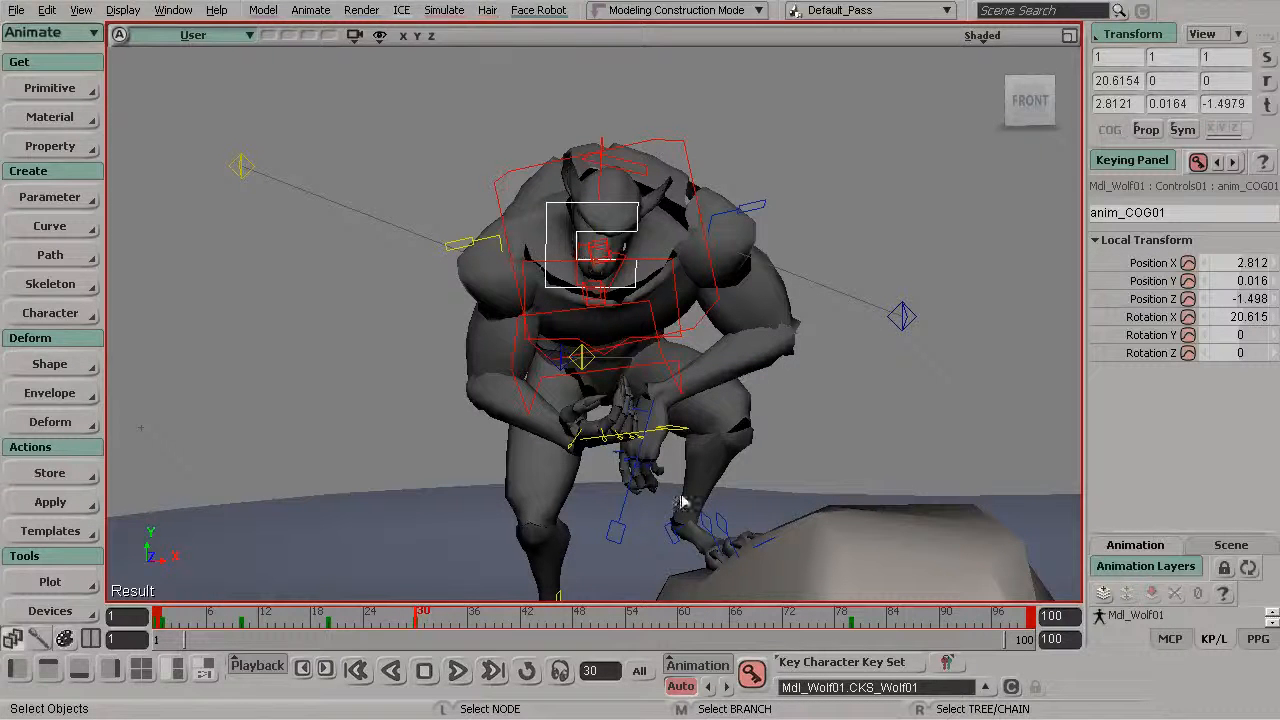
left_click(622, 528, "shift")
key("v")
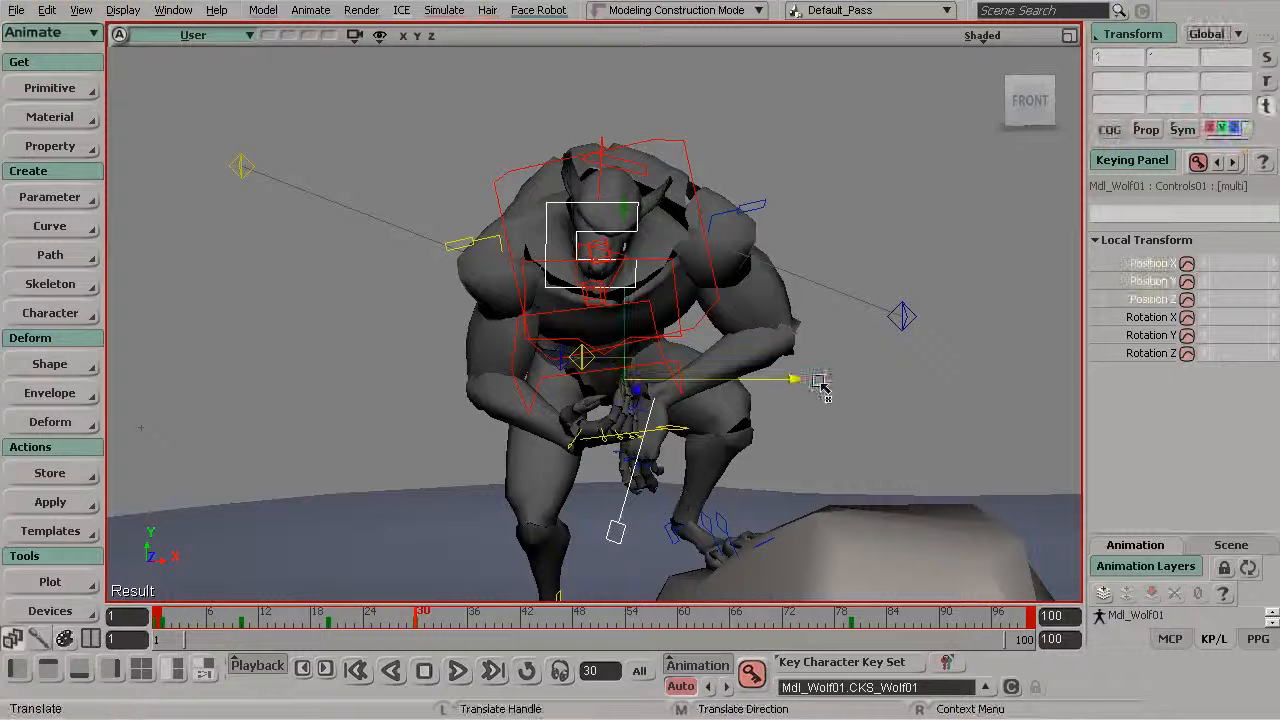
left_click_drag(795, 380, 810, 381)
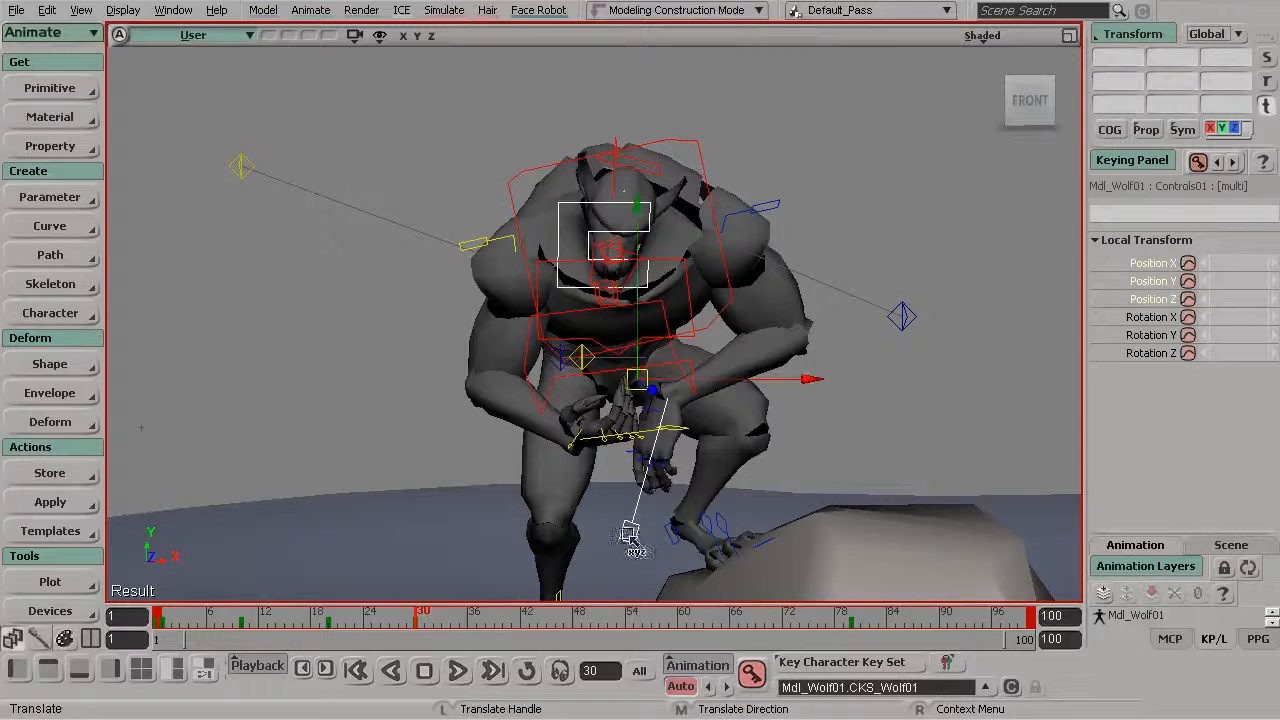
mouse_move(410, 618)
left_mouse_down()
mouse_move(431, 621)
mouse_move(419, 622)
left_mouse_up()
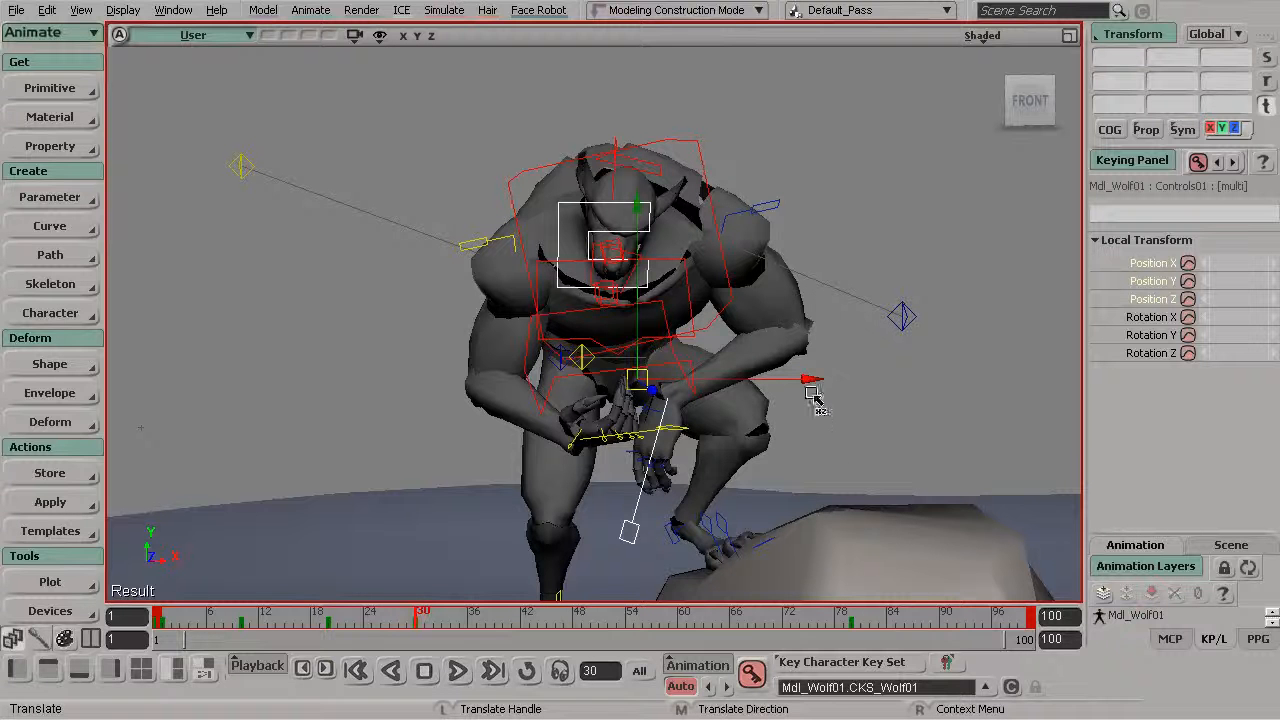
left_click_drag(817, 384, 820, 384)
At frame 31, rotate the right arm control to about -76, 175 and -9 in X, Y and Z.
left_click_drag(415, 617, 427, 619)
key("space")
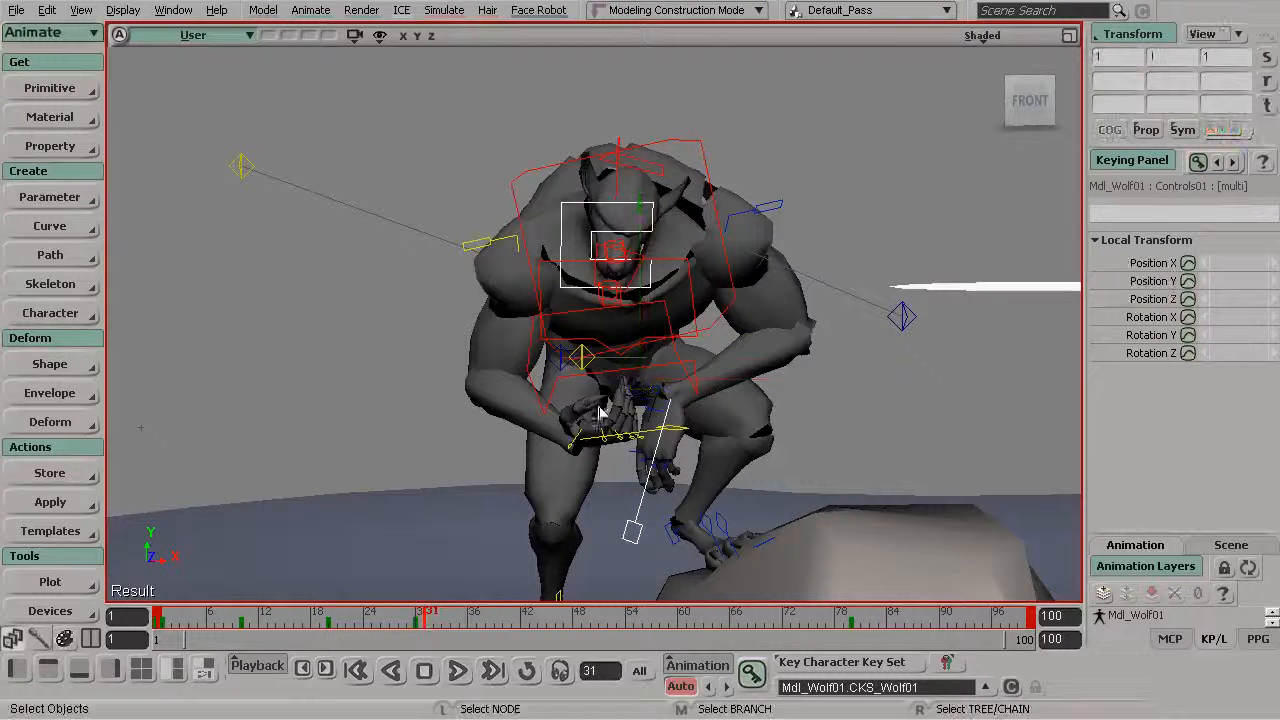
left_click(653, 434)
key("v")
left_click_drag(750, 437, 713, 418, "alt")
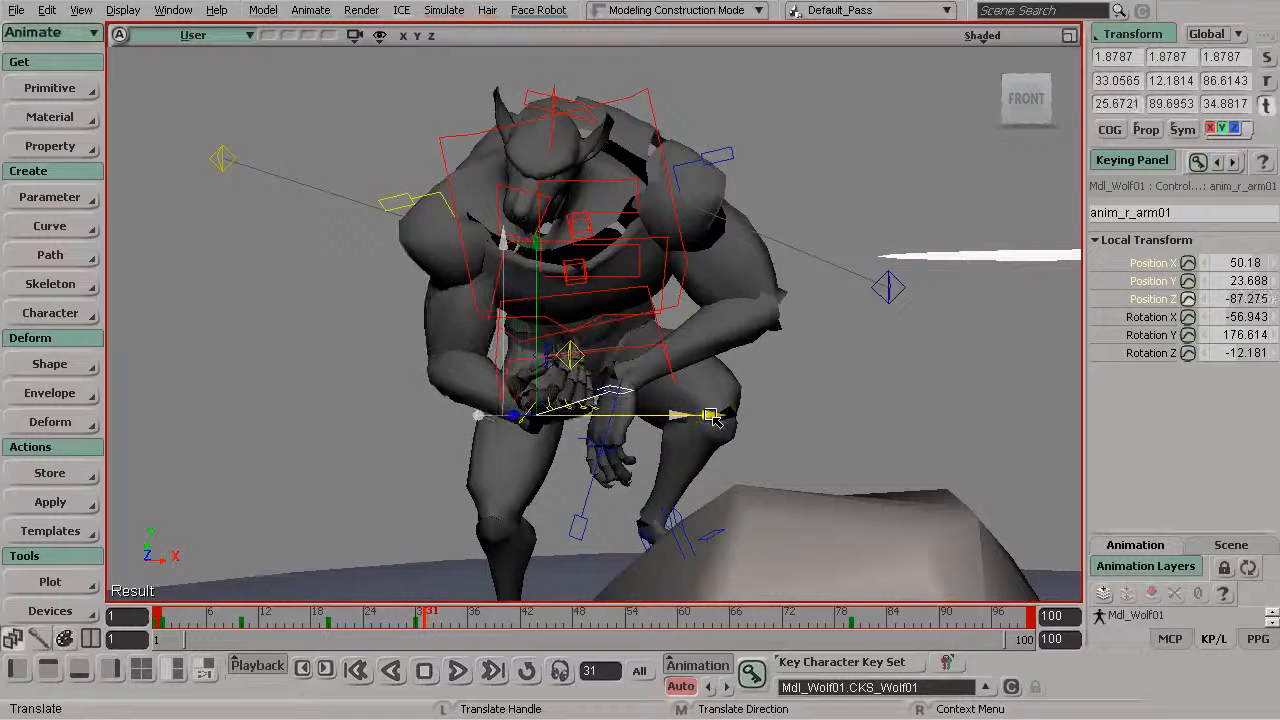
key("c")
left_click_drag(457, 463, 571, 449)
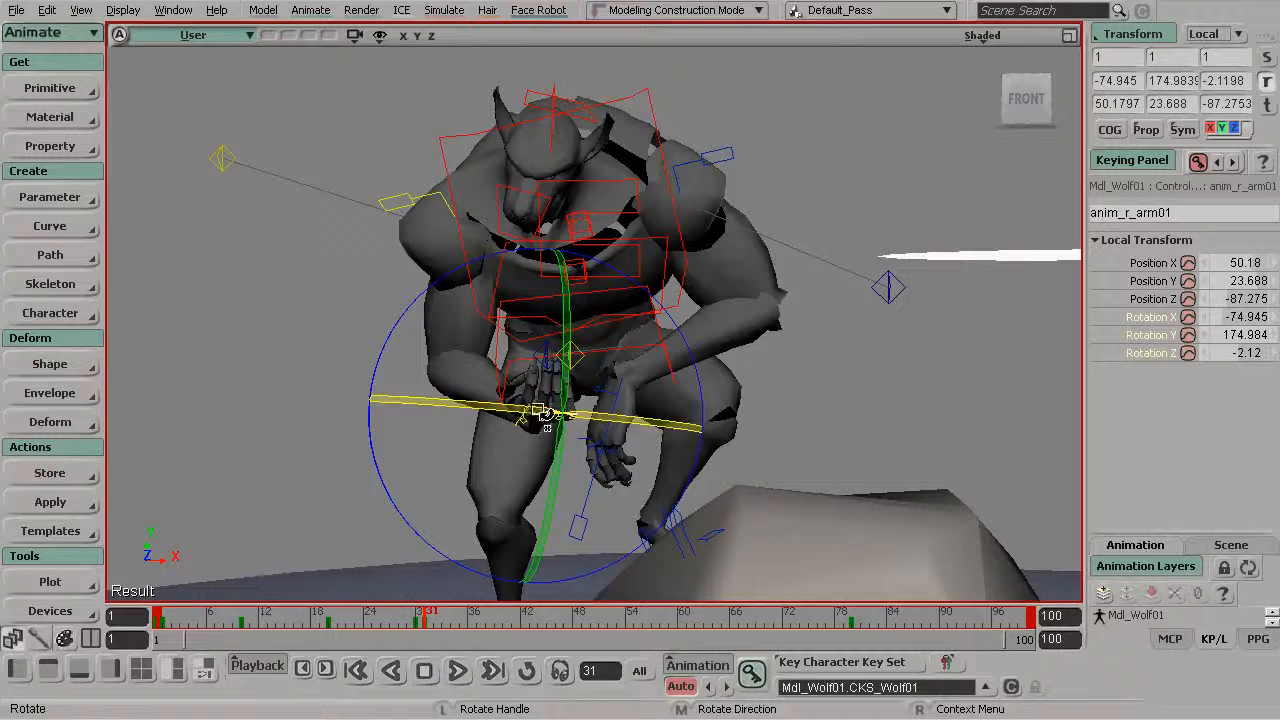
left_click_drag(531, 283, 490, 352)
Move the right arm control to about 45.2, 24.2, -84.6 and rotate it to about -72, 171, -3.
key("v")
left_click_drag(532, 407, 515, 372)
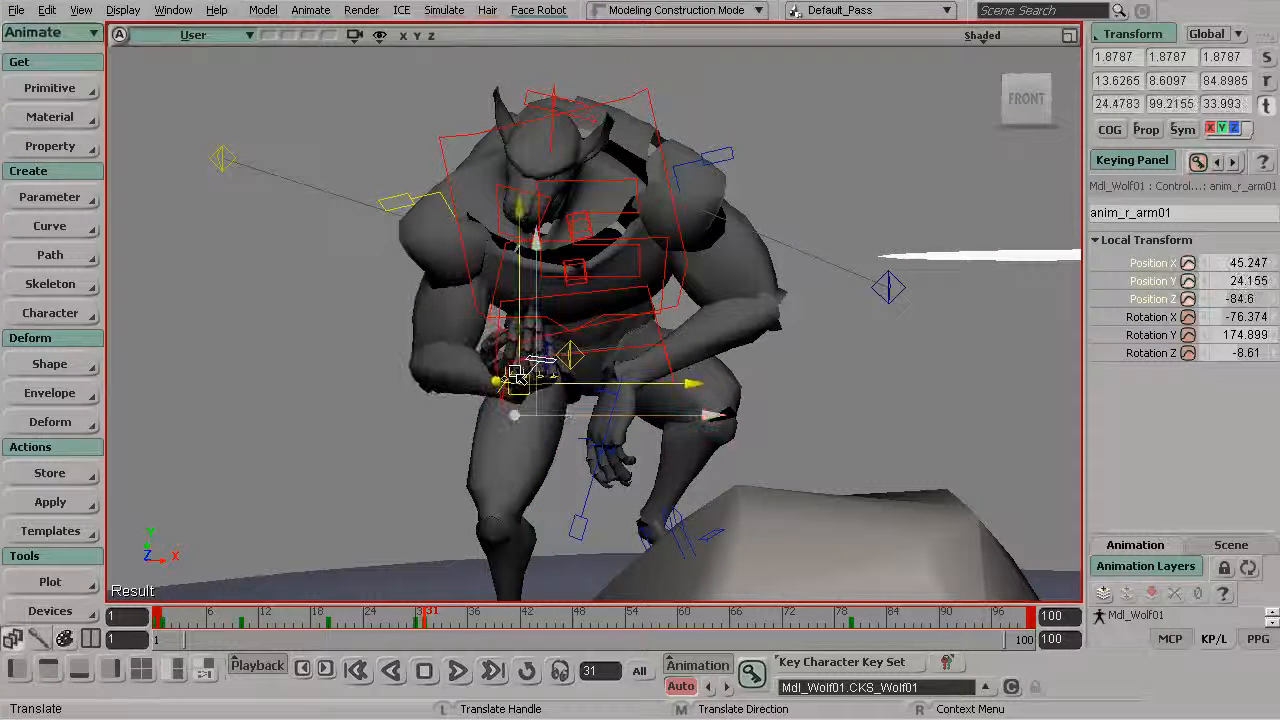
key("c")
left_click_drag(614, 312, 625, 330)
left_click_drag(559, 370, 498, 386, "alt")
key("space")
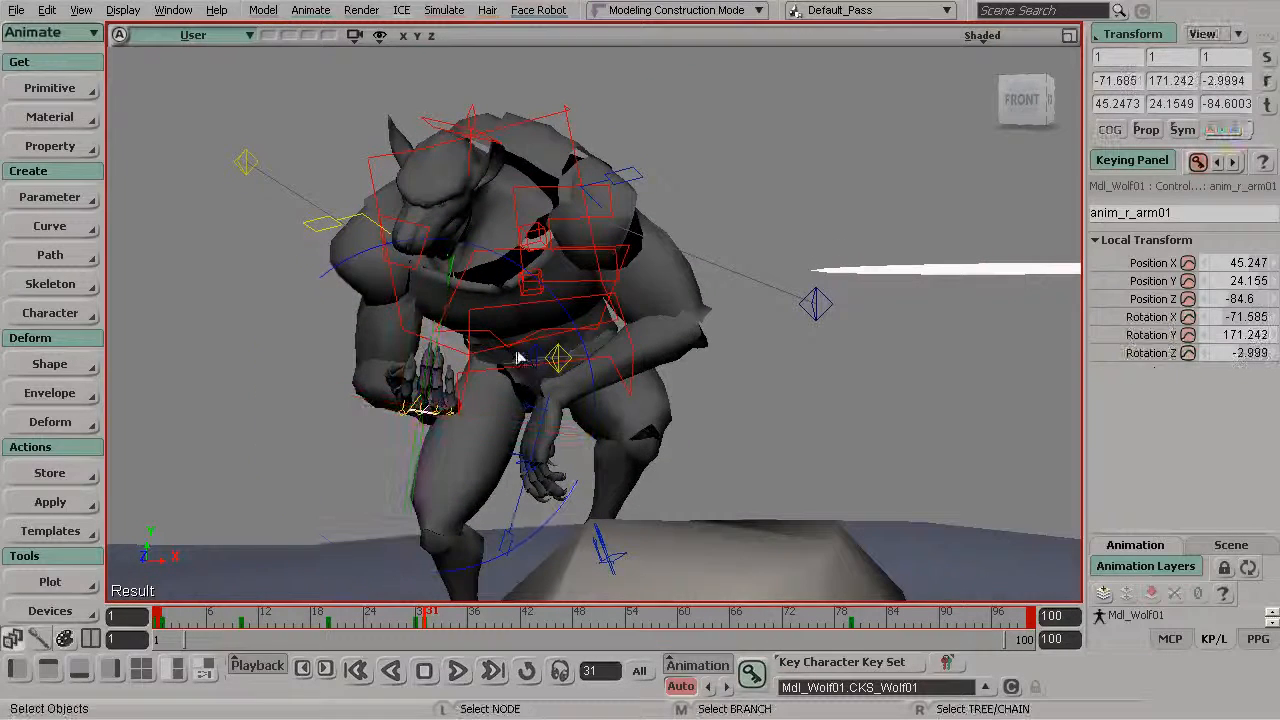
Rotate the head control at frame 31 to refine the tilt of the wolf's head.
left_click(430, 243)
key("c")
left_click_drag(505, 288, 571, 258, "alt")
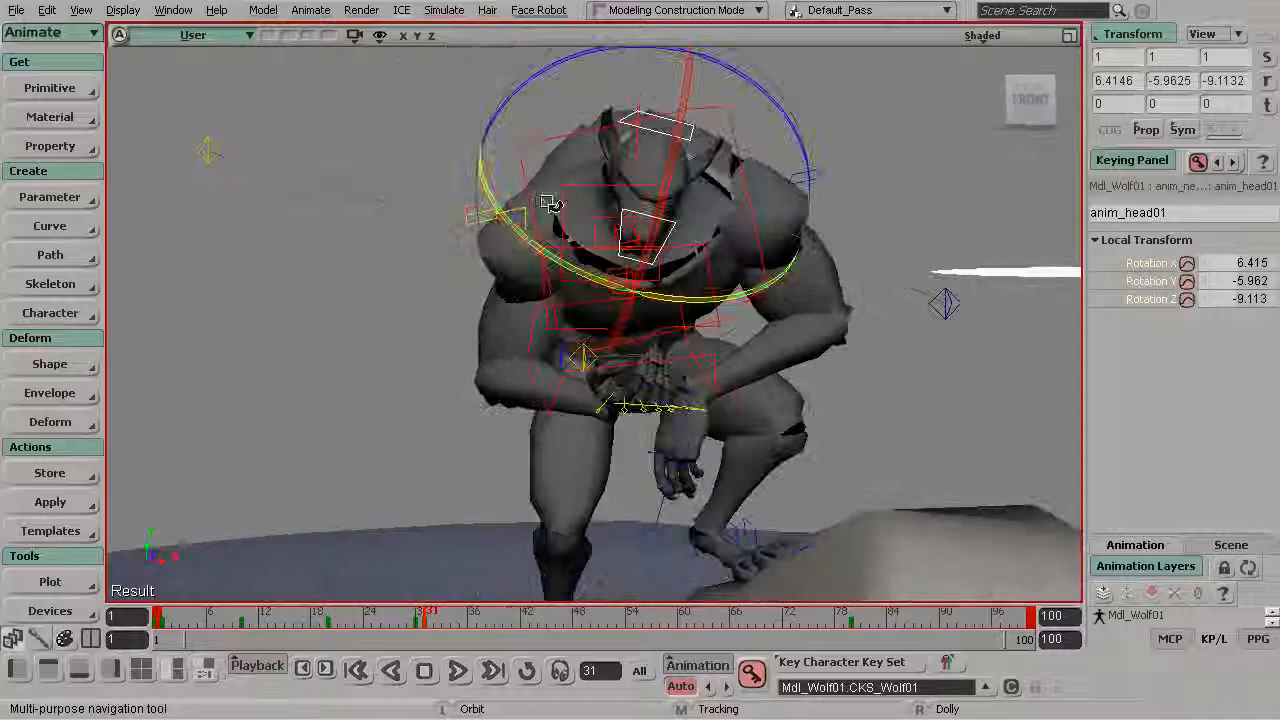
left_click_drag(543, 163, 551, 205)
left_click_drag(611, 246, 700, 234, "alt")
left_click_drag(656, 348, 651, 410, "alt")
key("c")
left_click_drag(857, 400, 830, 429)
key("space")
Rotate the neck control slightly at frame 31, to about -40.5 in X.
left_click(723, 174)
key("c")
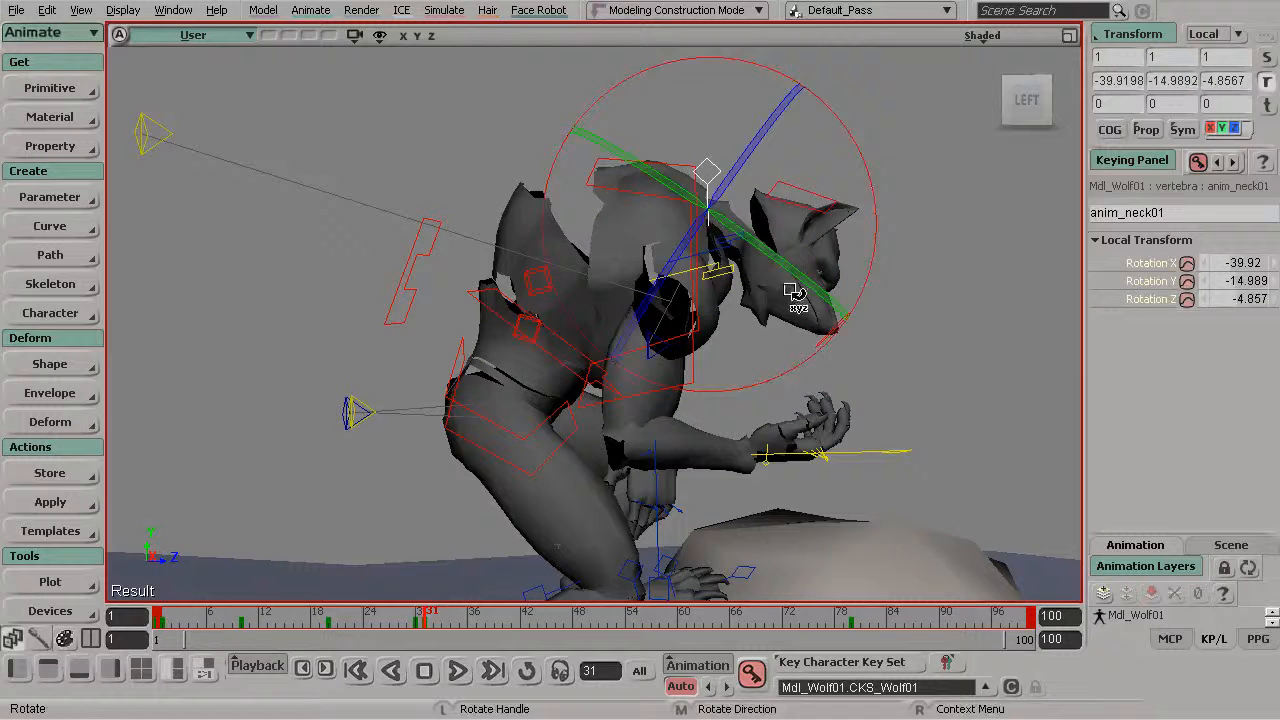
left_click_drag(812, 365, 590, 360)
key("s")
key("s")
middle_click_drag(470, 356, 665, 333)
left_click_drag(665, 333, 635, 344)
key("space")
Show the ShotCam01 view beside the User view and compare the poses at frames 31 and 30.
left_click(1069, 36)
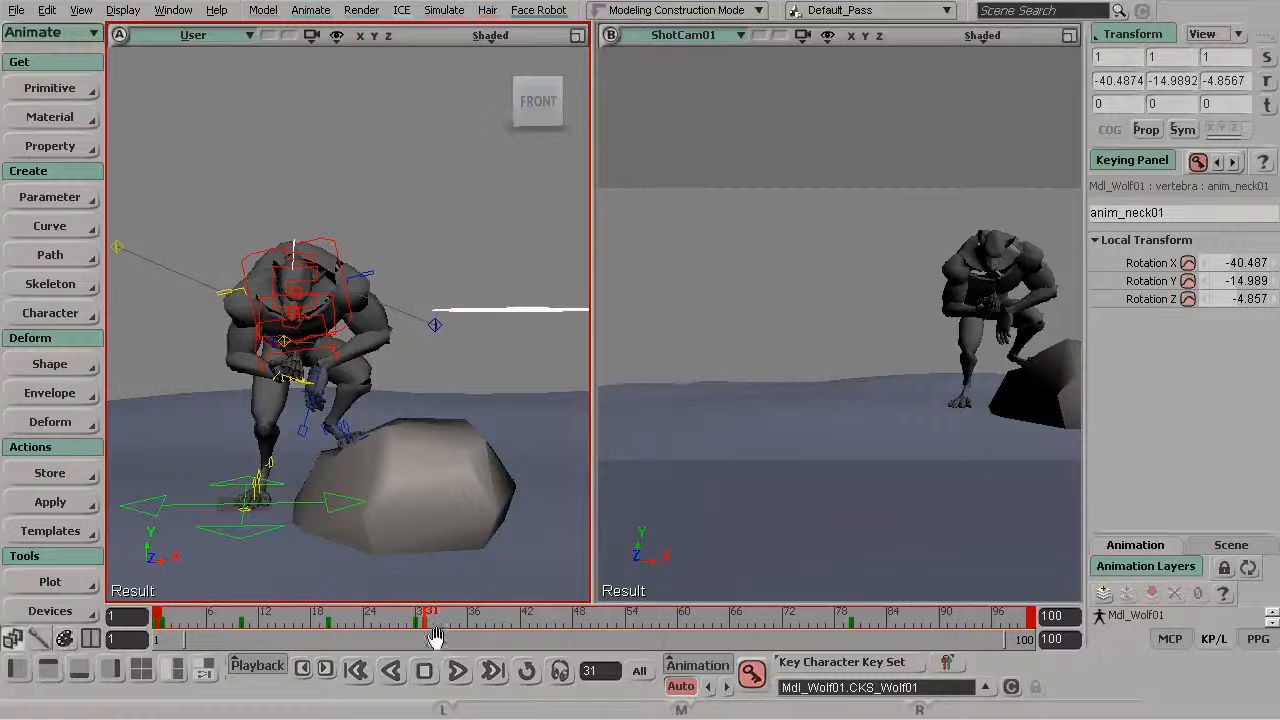
mouse_move(421, 615)
left_mouse_down()
mouse_move(431, 620)
mouse_move(415, 619)
left_mouse_up()
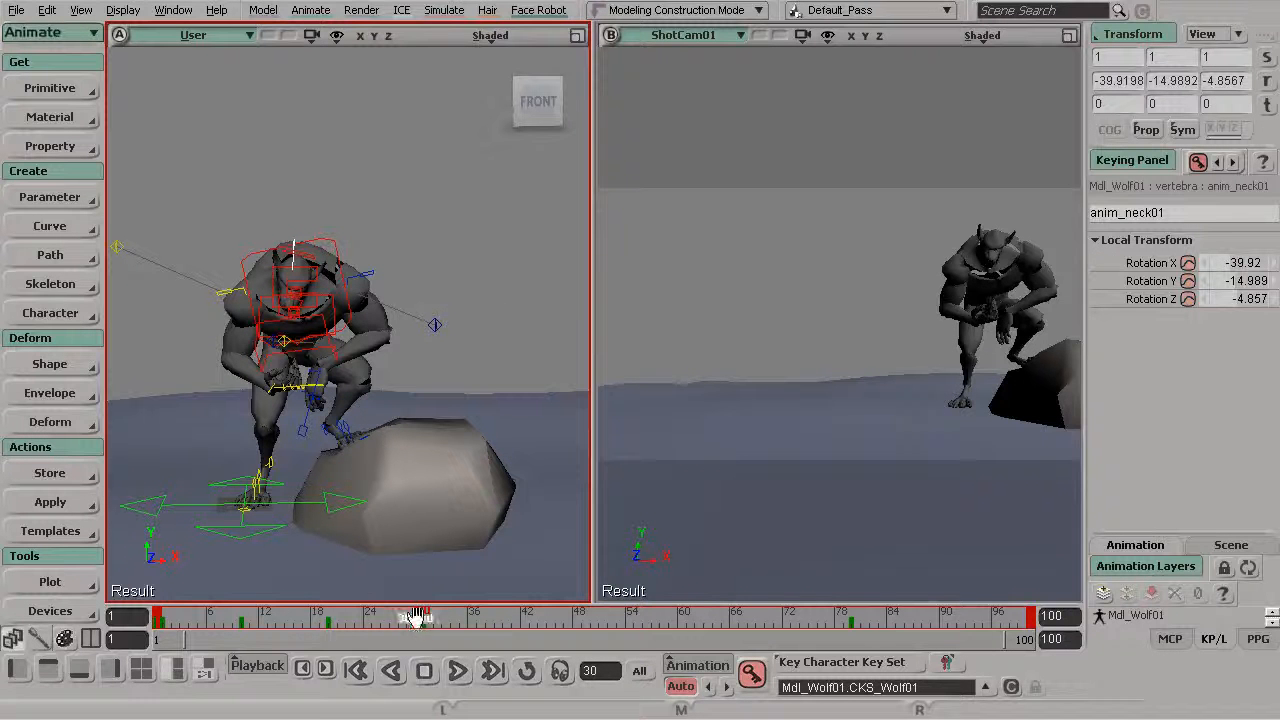
Try to remove the key at frame 30, and undo and redo the edit to compare the poses.
right_click(418, 619)
left_click(490, 676)
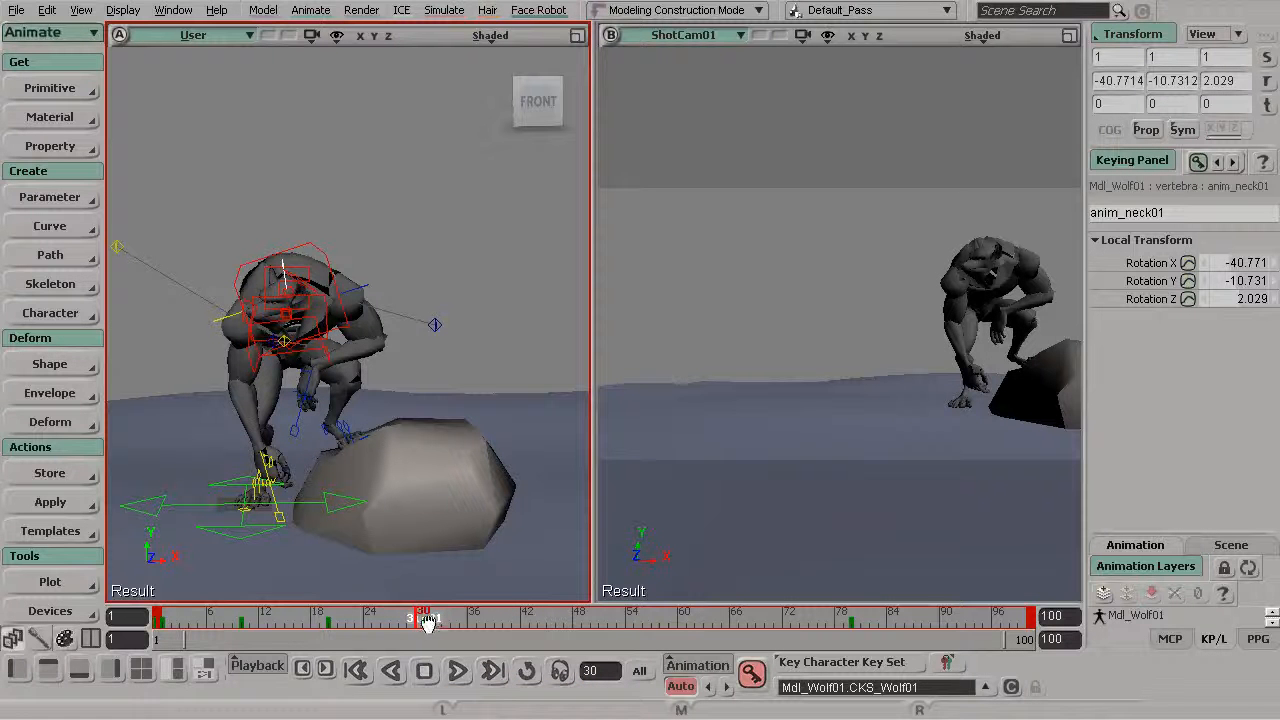
key("ctrl+z")
key("ctrl+y")
key("ctrl+z")
Compare the poses at frames 30 and 31 in the maximized ShotCam01 view.
mouse_move(417, 638)
left_mouse_down()
mouse_move(404, 638)
mouse_move(420, 638)
left_mouse_up()
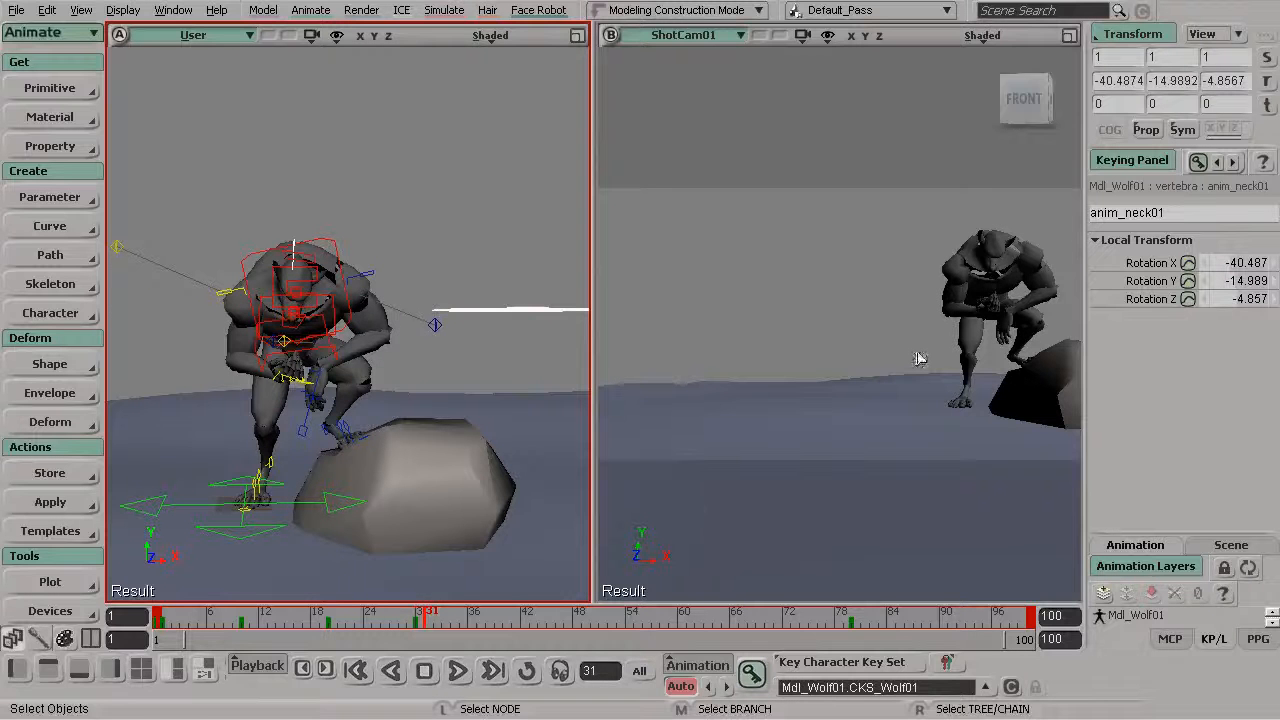
left_click(1069, 35)
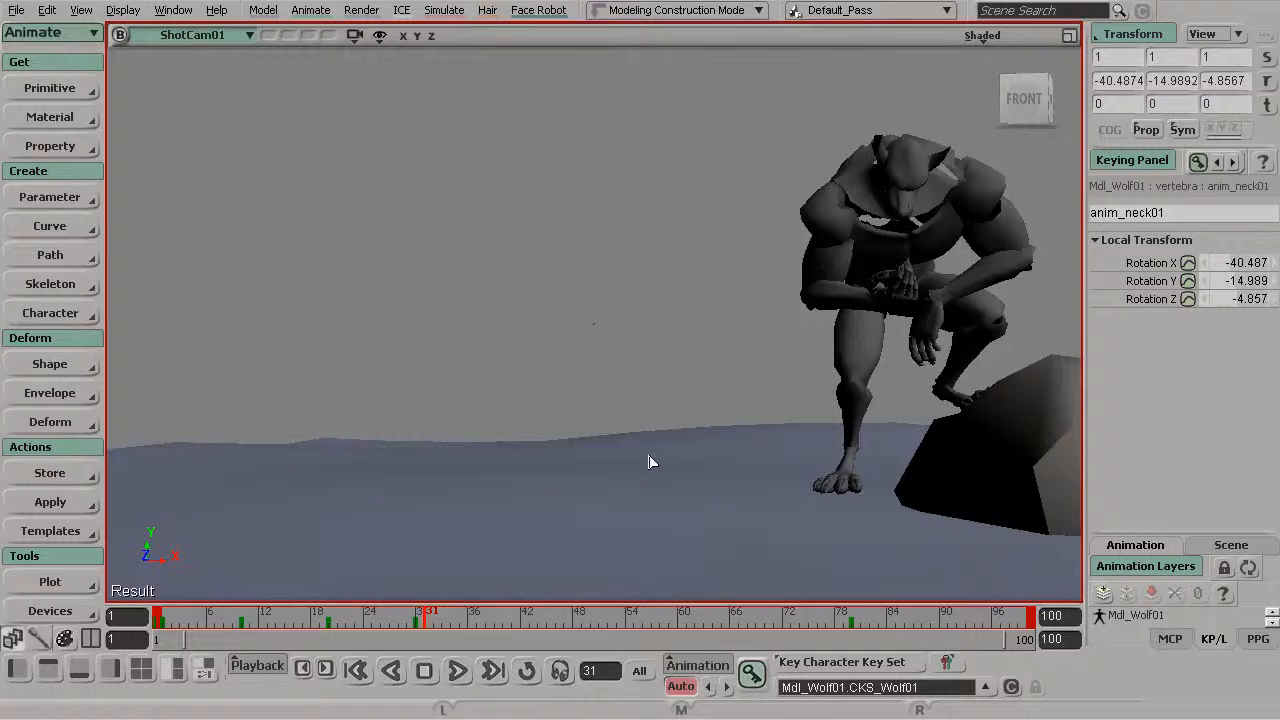
left_click_drag(391, 622, 415, 634)
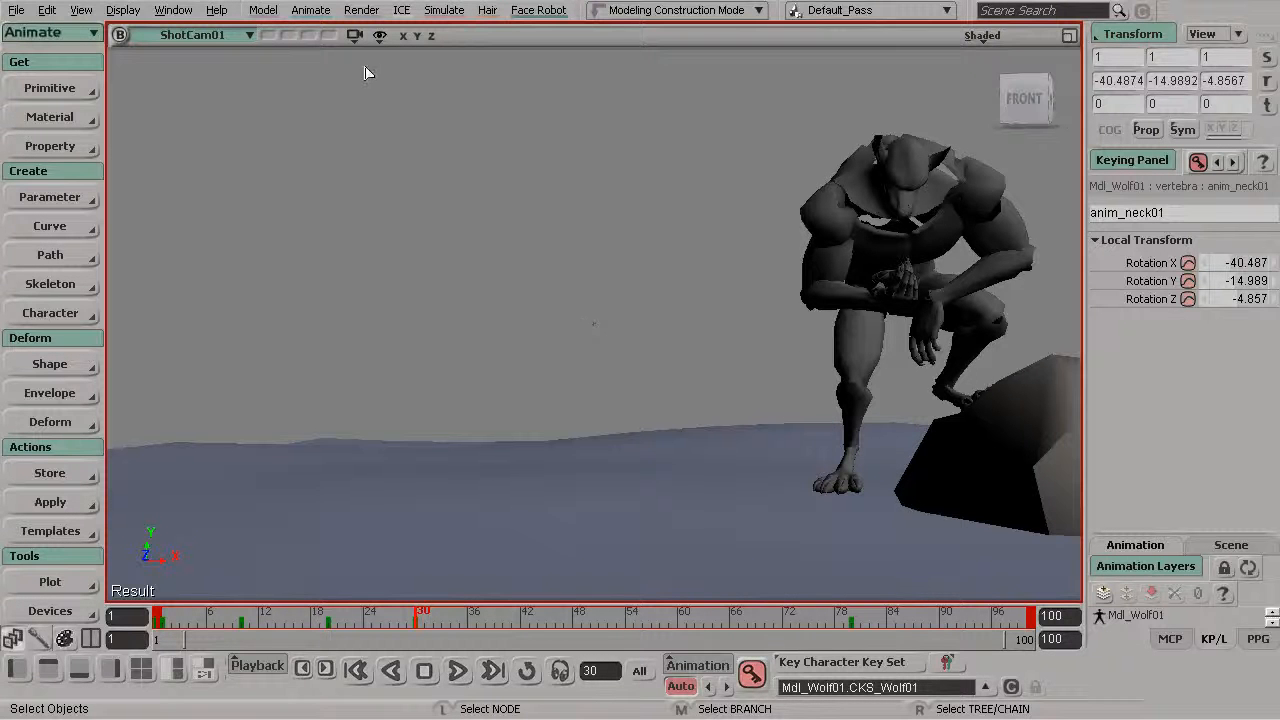
Show curves in the ShotCam01 view and rotate the chest control at frame 30 to about 45.2, 12.6, 3.9.
left_click(386, 42)
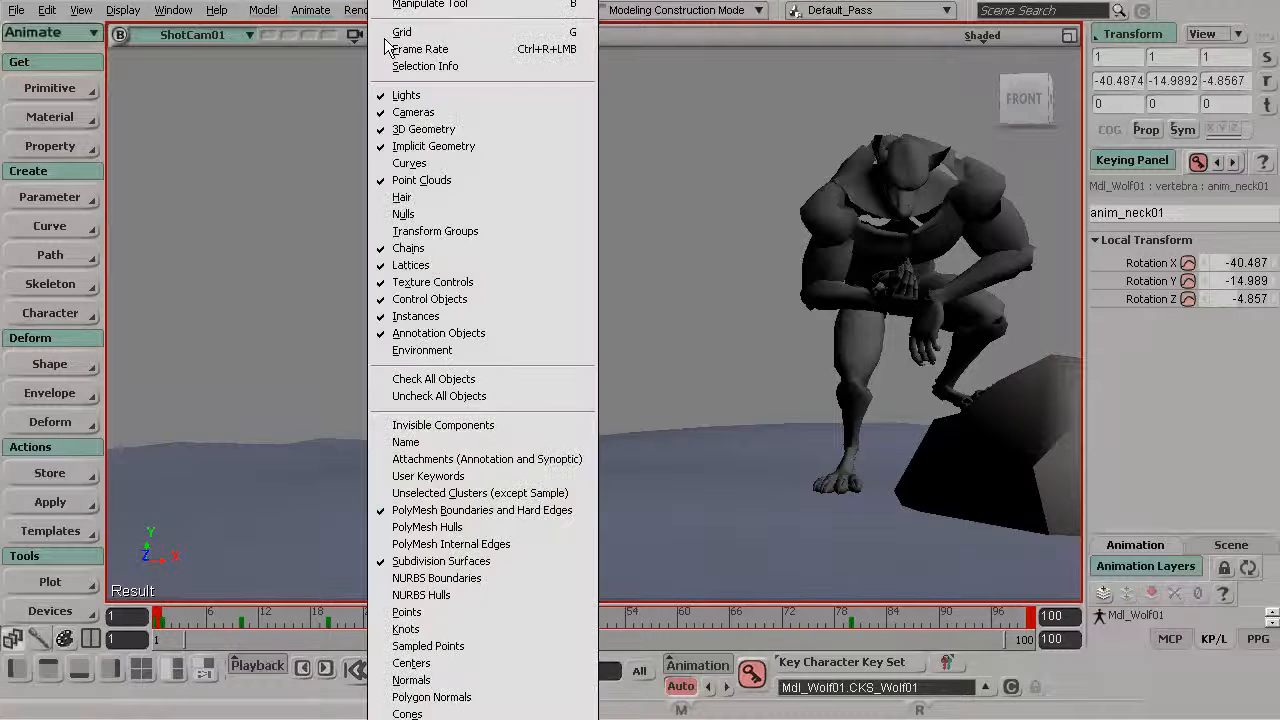
left_click(405, 160)
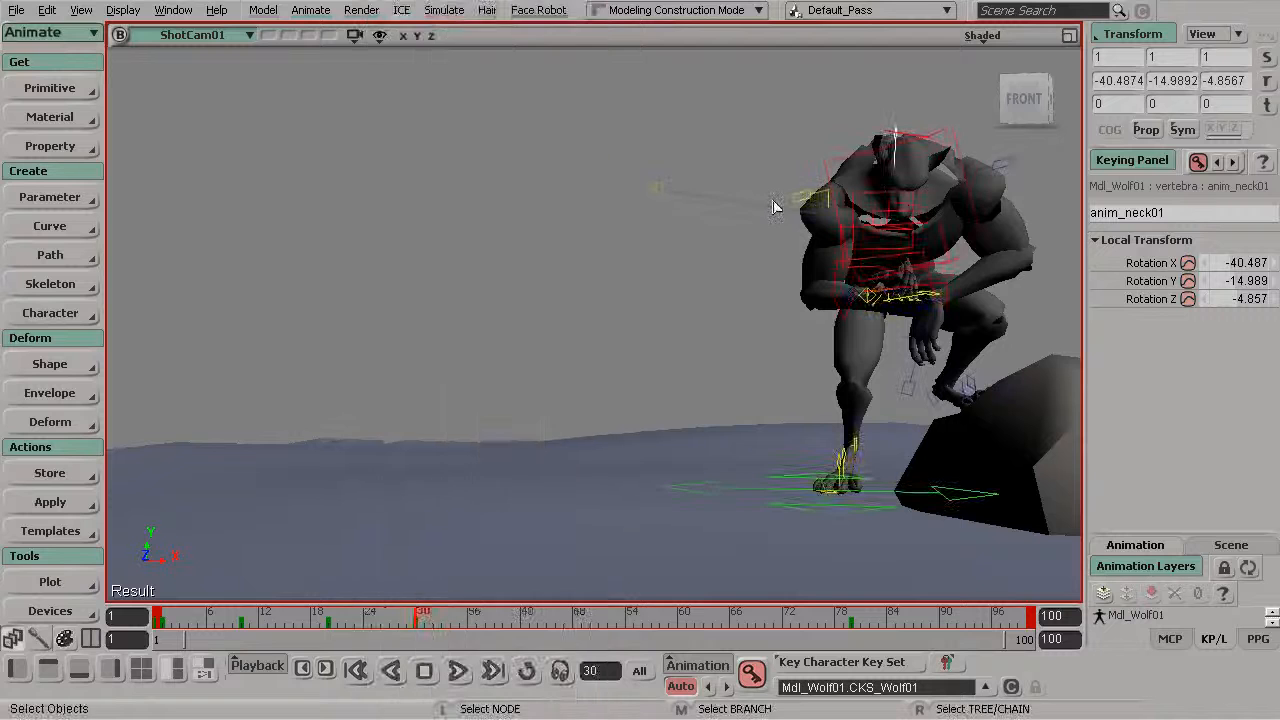
left_click(958, 144)
key("c")
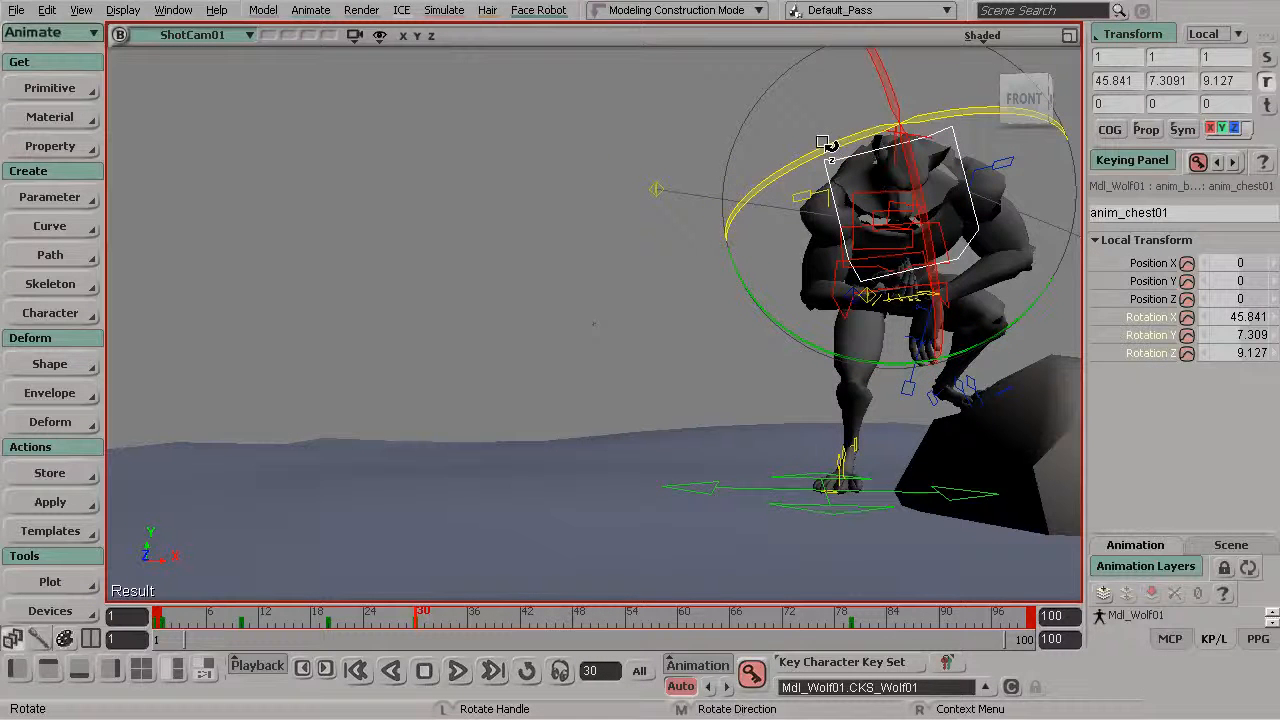
left_click_drag(828, 145, 860, 143)
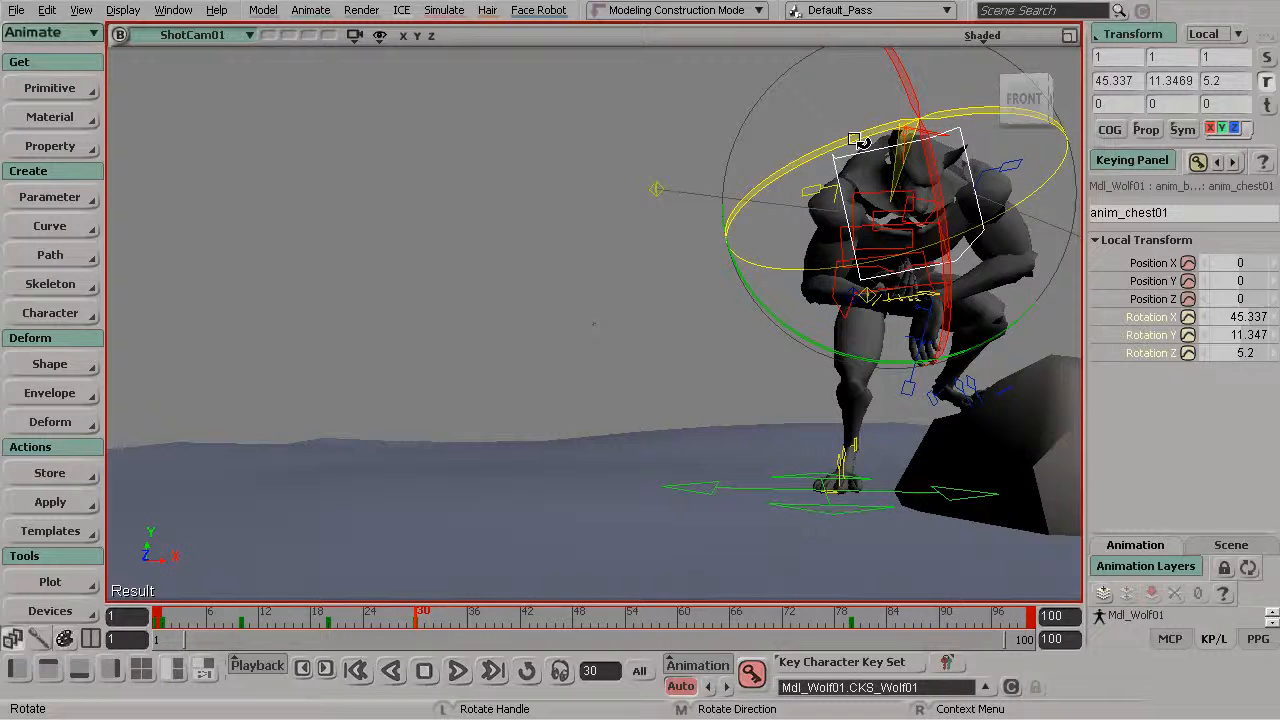
key("space")
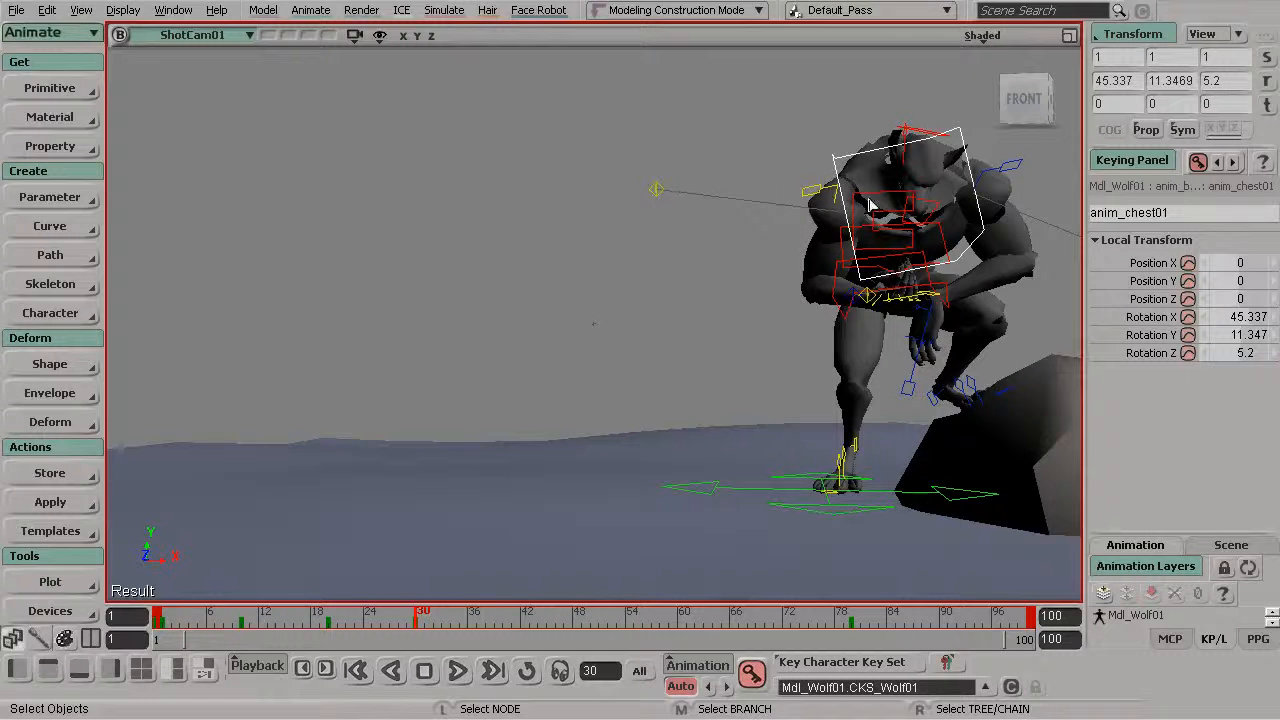
key("c")
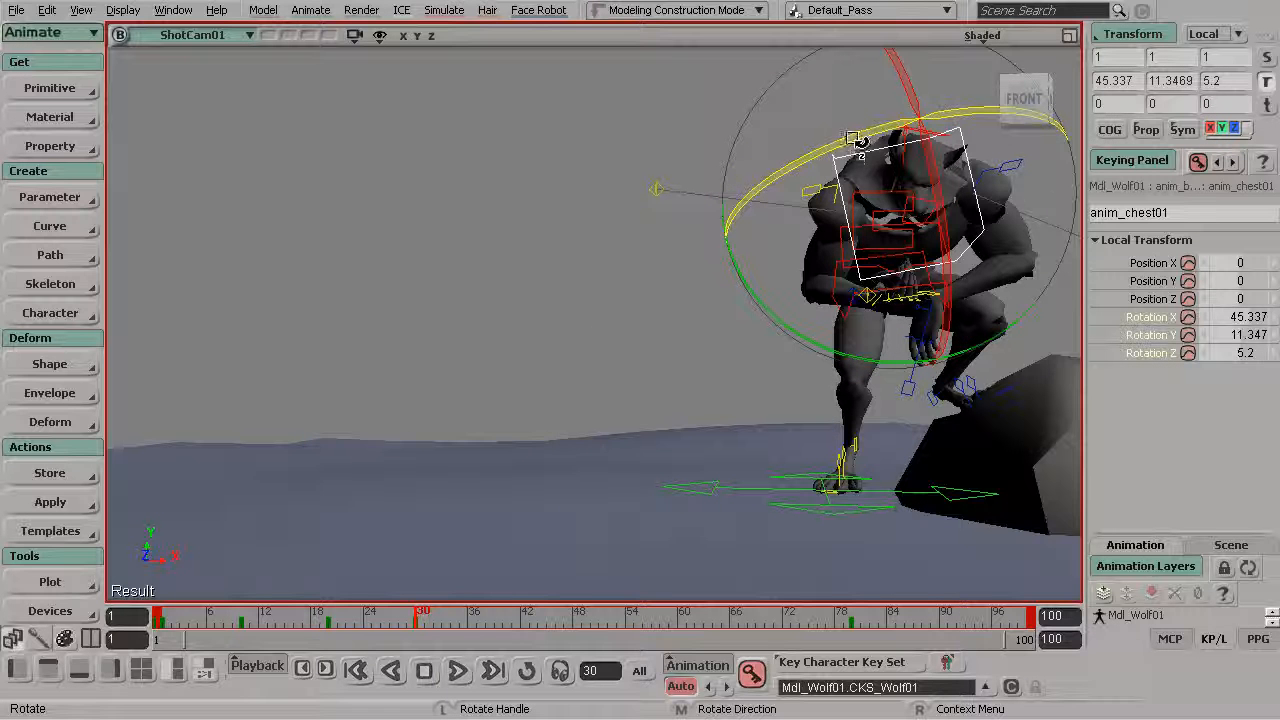
left_click_drag(856, 141, 862, 138)
key("space")
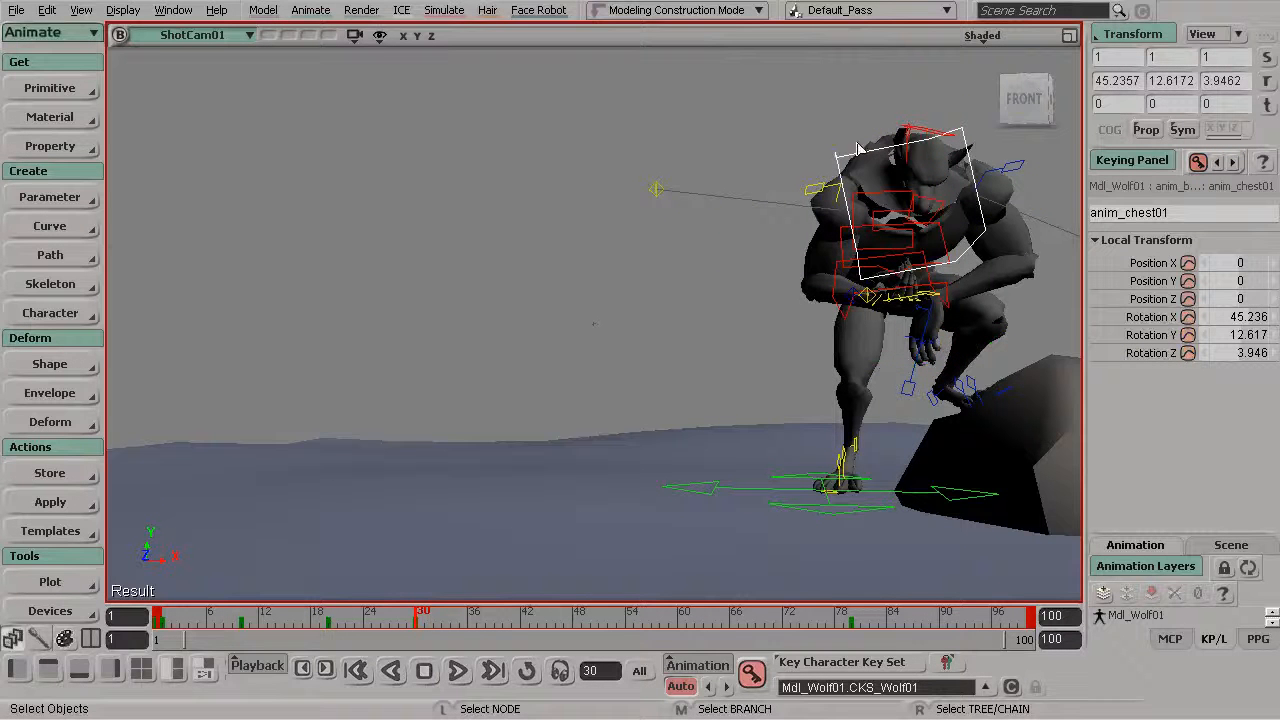
Hide the control curves in the ShotCam01 view and compare the pose at frame 30 with the adjacent frames.
left_click(379, 36)
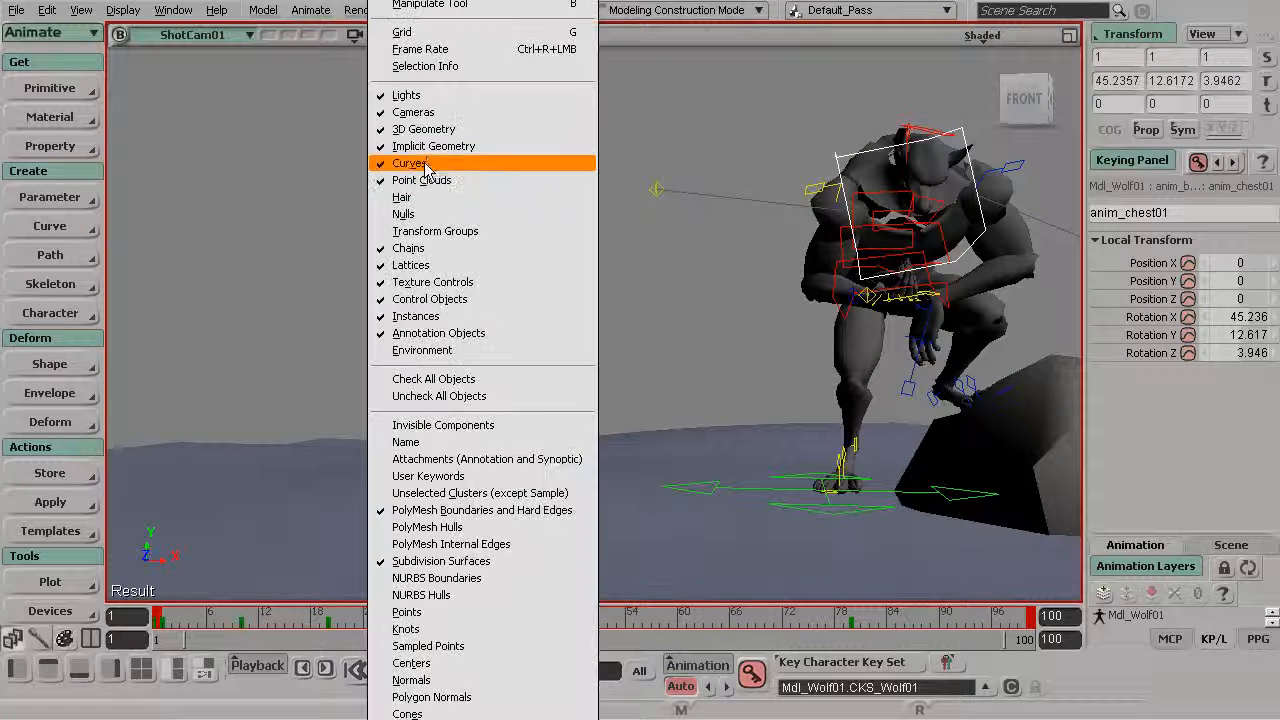
left_click(445, 190)
left_click_drag(410, 621, 420, 622)
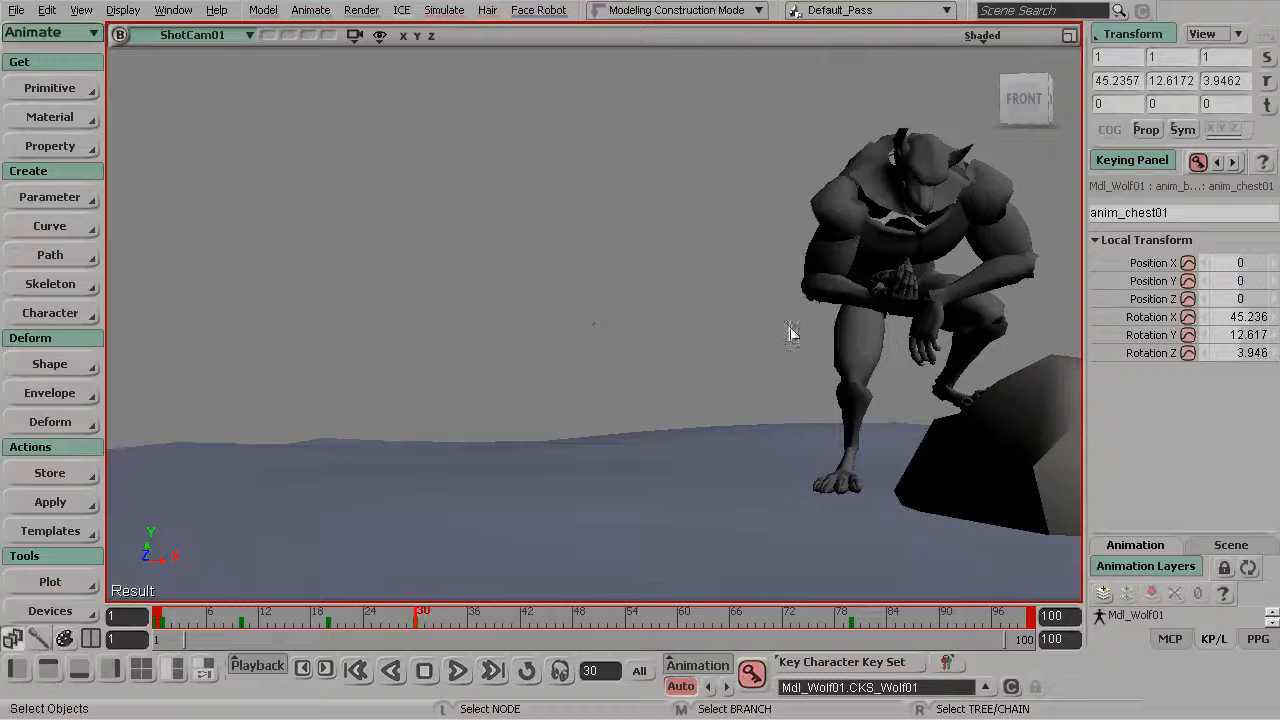
Maximize the User view and move the right clavicle control at frame 30 to about 0.413, -0.692, -0.953.
left_click(1073, 36)
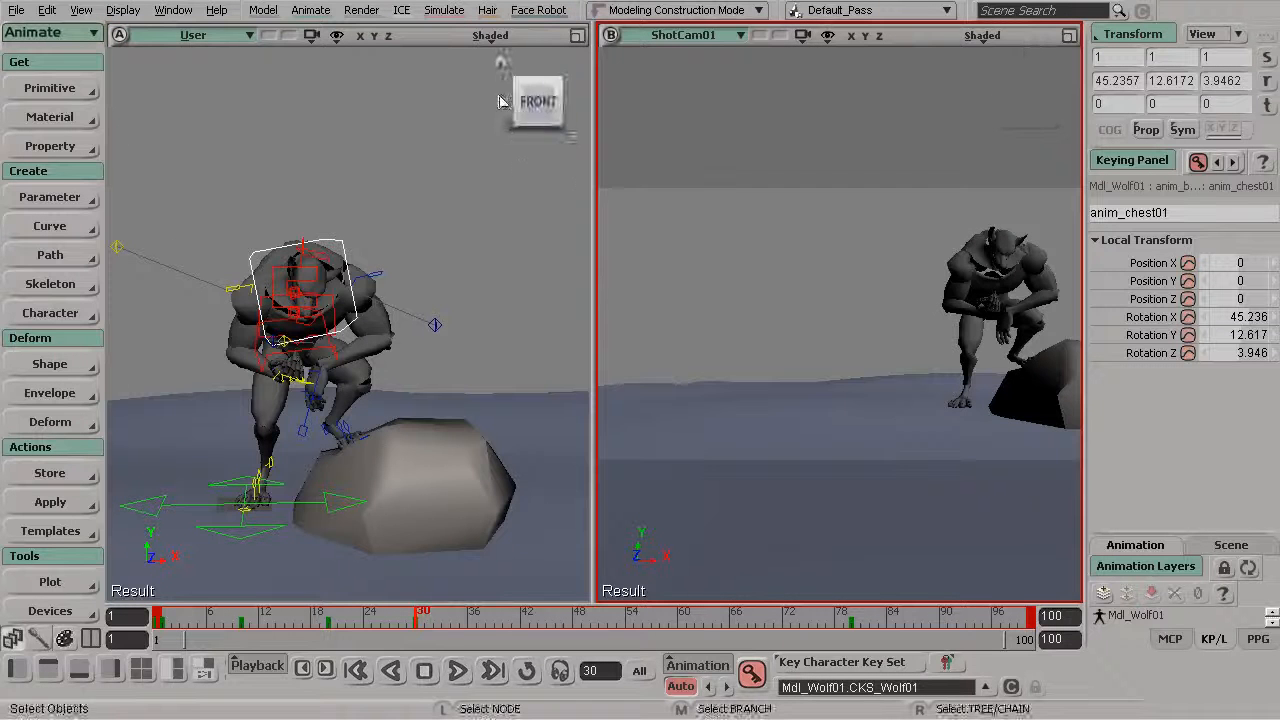
left_click(583, 37)
middle_click_drag(626, 287, 720, 291, "alt")
left_click_drag(734, 291, 660, 268, "alt")
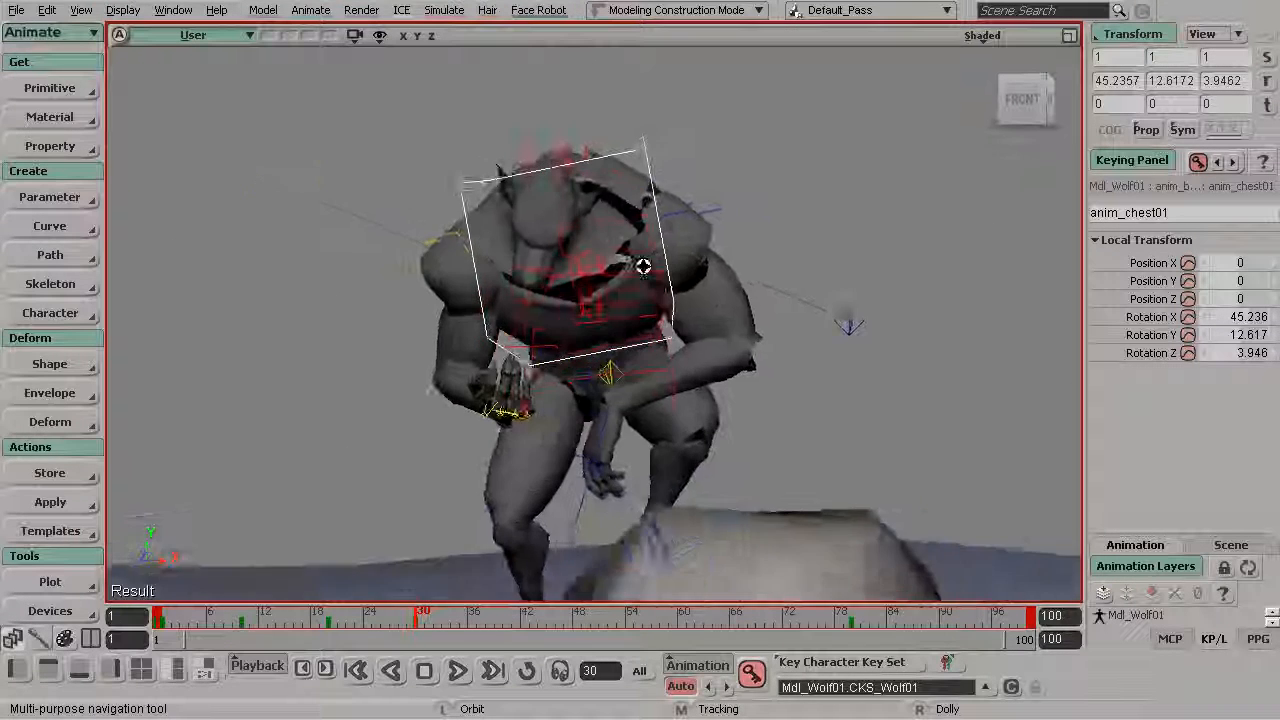
right_click_drag(660, 268, 694, 326, "alt")
middle_click_drag(600, 332, 707, 327, "alt")
left_click_drag(707, 326, 657, 283)
key("space")
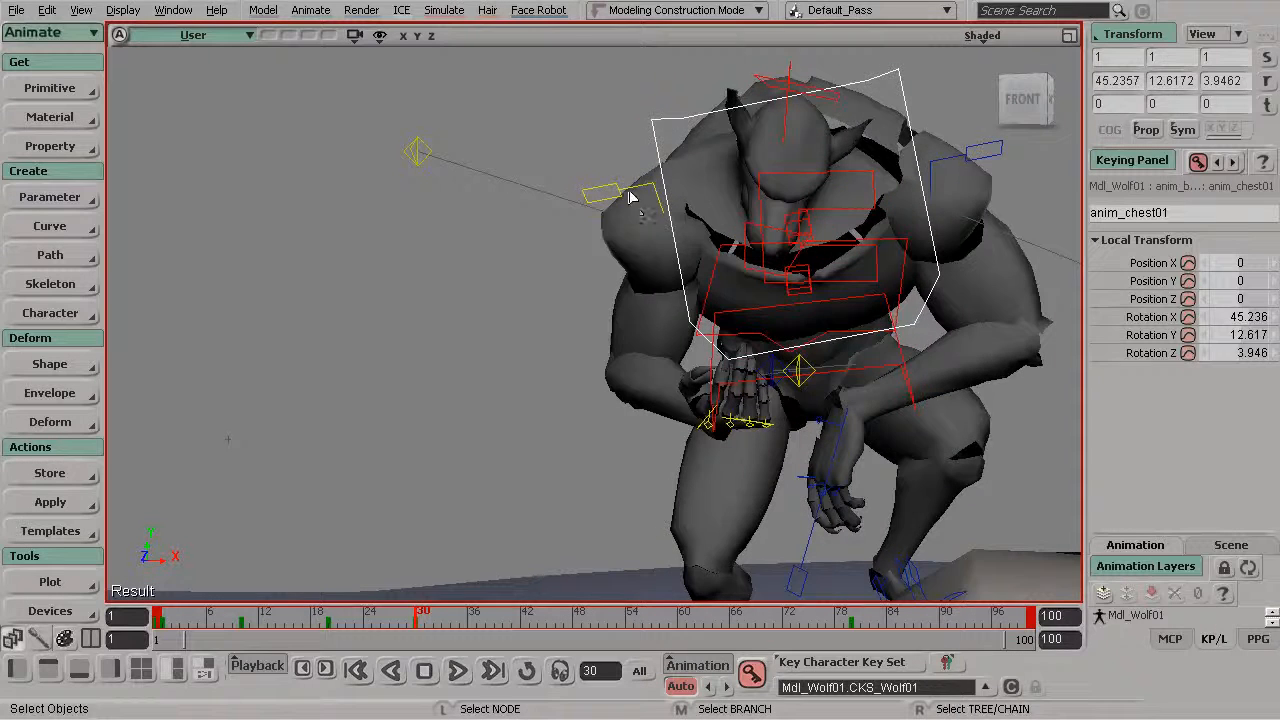
left_click(612, 190)
key("v")
left_click_drag(626, 188, 665, 163, "alt")
mouse_move(436, 621)
left_mouse_down()
mouse_move(398, 622)
mouse_move(417, 623)
left_mouse_up()
key("space")
Move the right elbow control at frame 30 to about -17.8, -2.4, -4.9.
left_click_drag(589, 343, 851, 249, "alt")
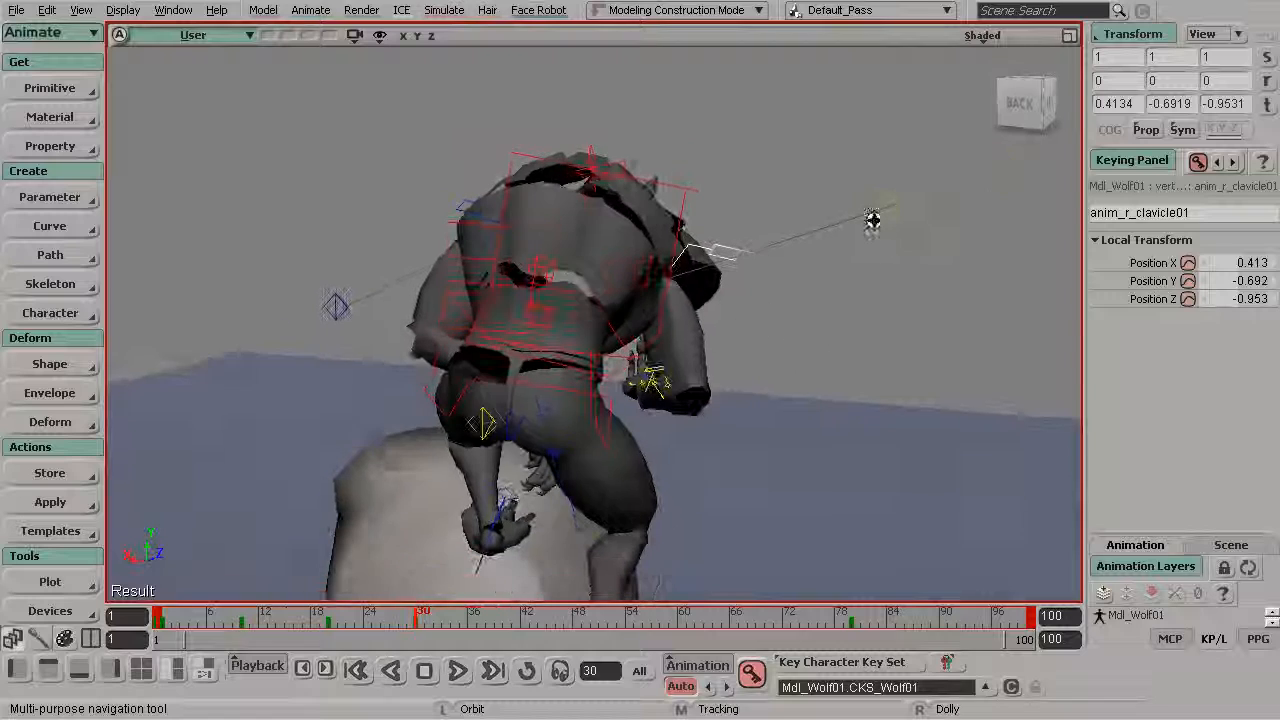
left_click(888, 210)
key("v")
left_click_drag(775, 236, 563, 294)
key("s")
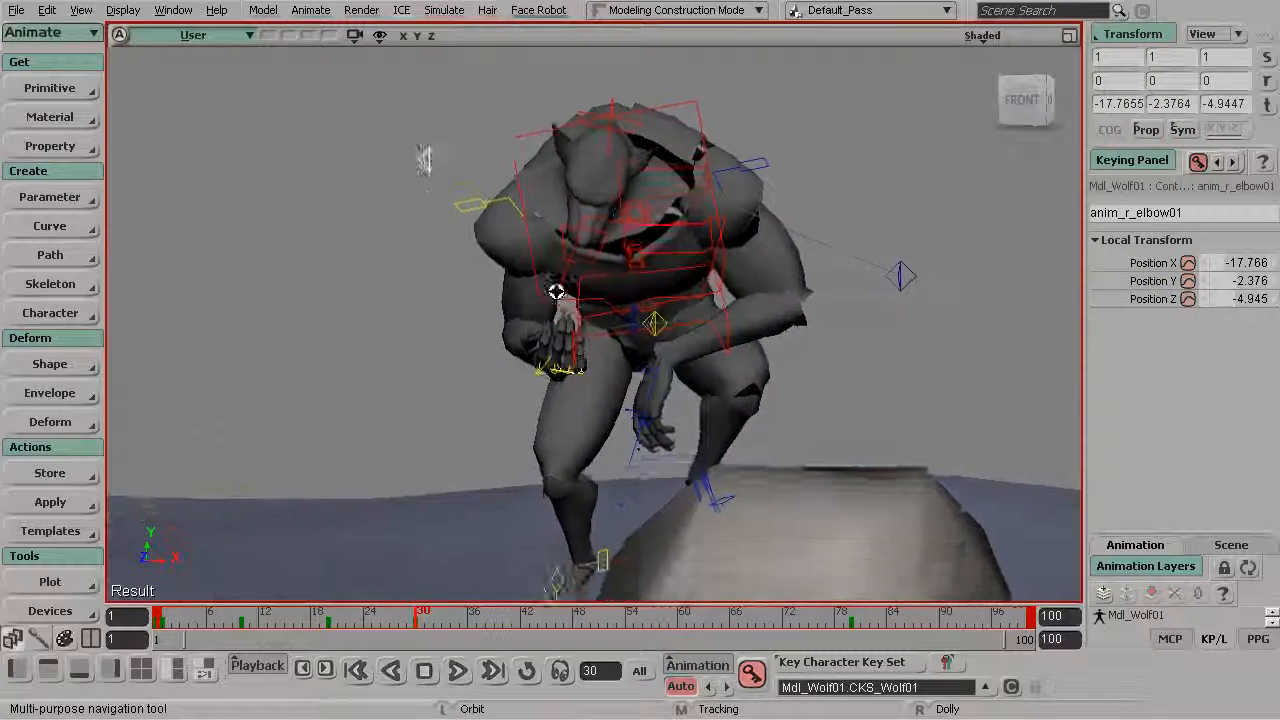
Rotate the werewolf's right hand control at frame 30 to reorient the hand.
right_click_drag(563, 294, 600, 386)
key("space")
left_click_drag(600, 386, 563, 366)
left_click(547, 379)
key("s")
right_click_drag(563, 366, 600, 391)
key("c")
left_click_drag(600, 391, 571, 437)
key("s")
Rotate the right hand further at frame 30 to refine how the palm and fingers face.
key("space")
left_click(518, 487)
key("s")
middle_click_drag(540, 435, 620, 369)
left_click_drag(620, 369, 560, 368)
key("c")
left_click_drag(477, 409, 549, 417)
key("s")
mouse_move(549, 417)
left_mouse_down()
mouse_move(512, 391)
mouse_move(478, 411)
mouse_move(537, 430)
left_mouse_up()
Rotate the right index finger to about -18 and the middle finger to about -25.4 in Z at frame 30.
key("space")
left_click(486, 396)
key("c")
key("space")
left_click(527, 398)
key("v")
key("c")
key("space")
Rotate the right ring finger control at frame 30 to about 2.3, -1.6, -21.6.
left_click(569, 397)
key("v")
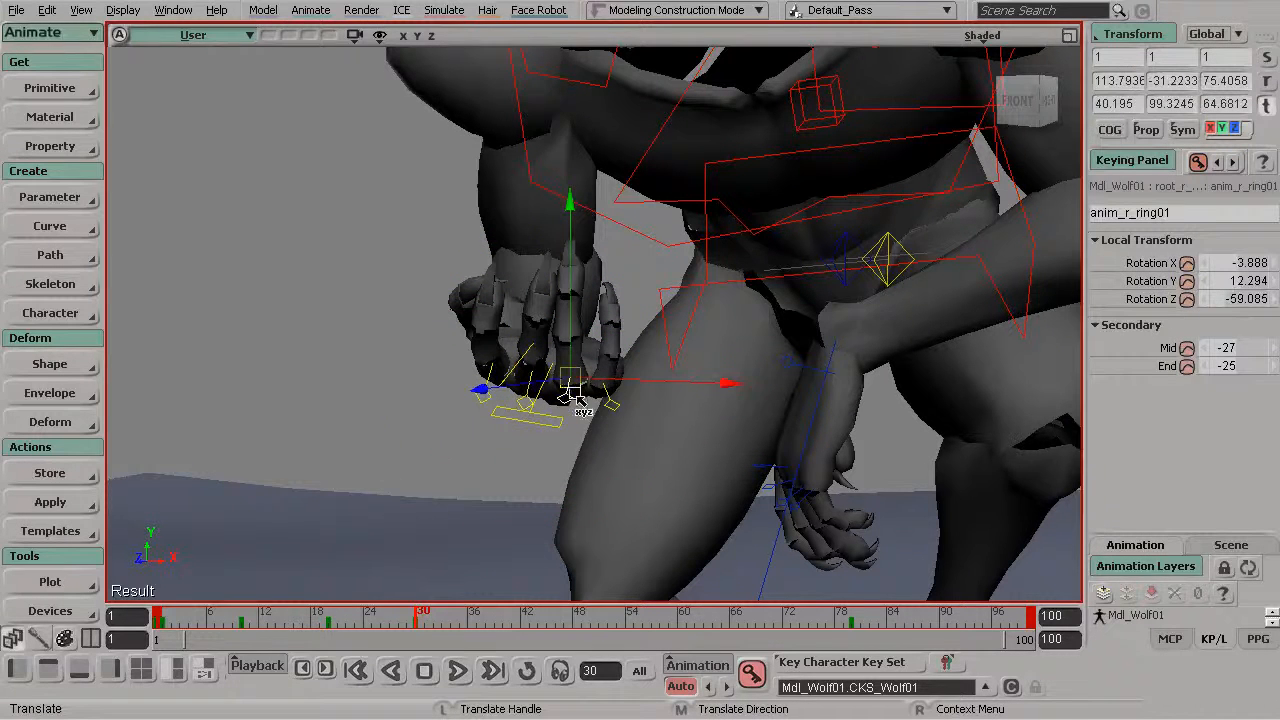
key("c")
left_click_drag(583, 371, 623, 534)
key("s")
left_click_drag(652, 395, 569, 392)
key("c")
key("s")
key("space")
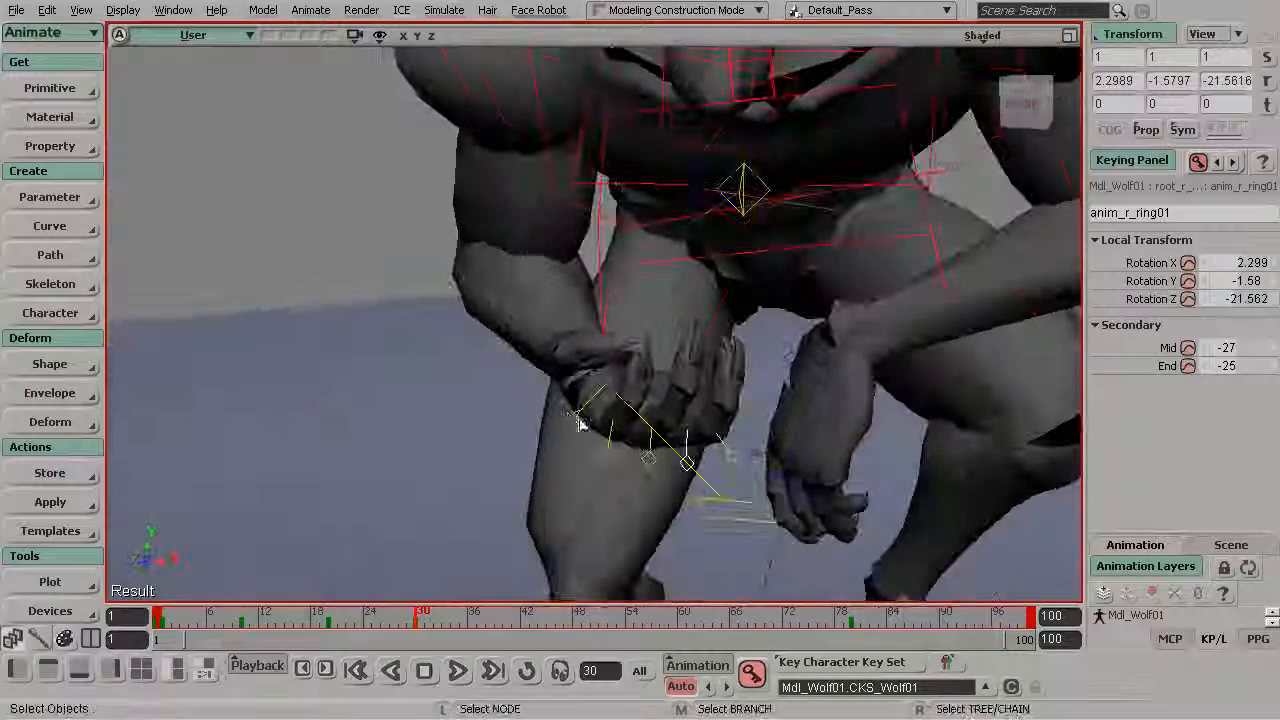
Rotate the right thumb control to about -20.4, 15.9, -22.2 and set its Mid bend to -6 and End bend to 17.
left_click(577, 417)
key("c")
left_click_drag(600, 277, 600, 362)
key("s")
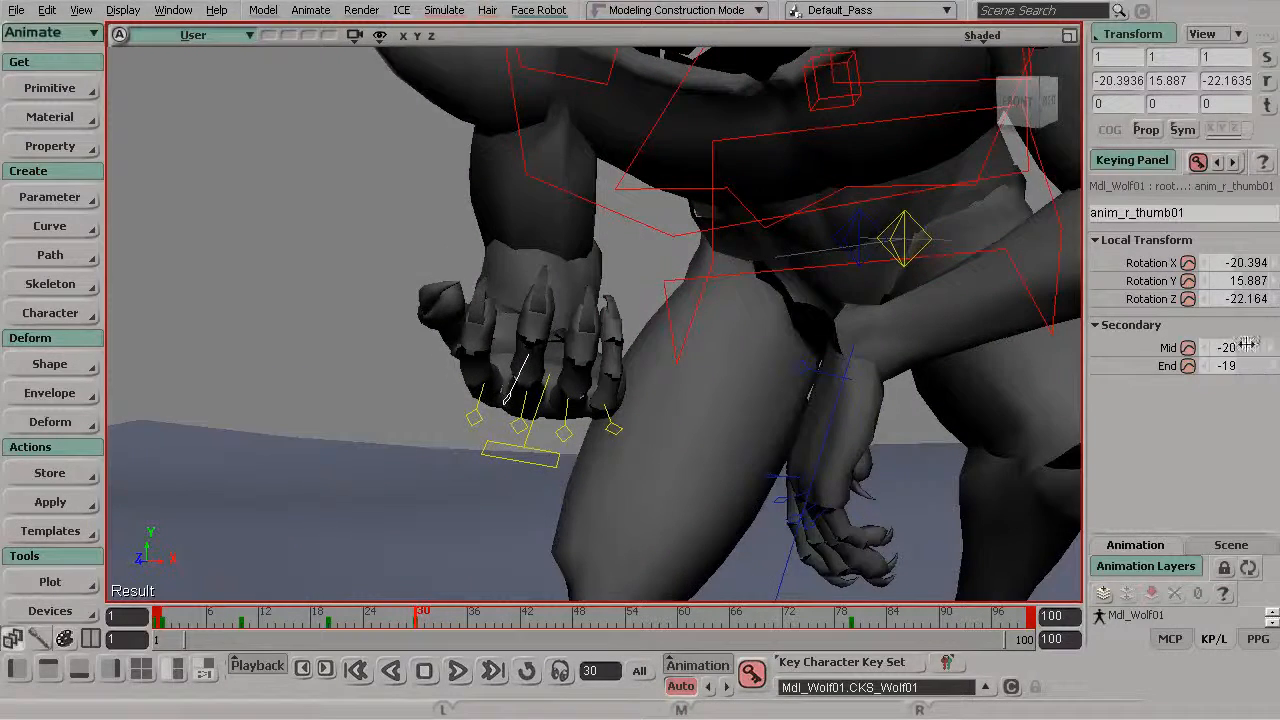
left_click_drag(1222, 348, 1239, 348)
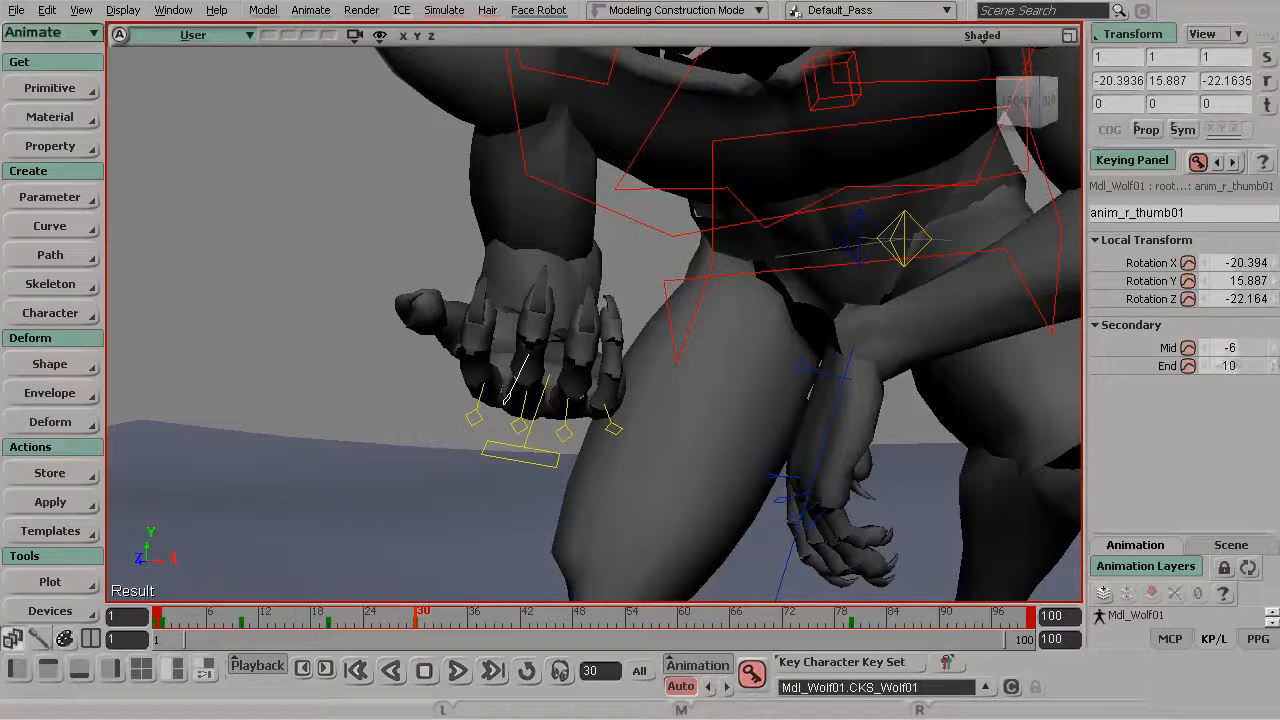
key("s")
Set the right index finger's Mid bend to -19 and adjust its End bend.
left_click_drag(640, 362, 350, 345)
middle_click_drag(350, 345, 489, 329)
right_click_drag(489, 329, 499, 317)
left_click(511, 376)
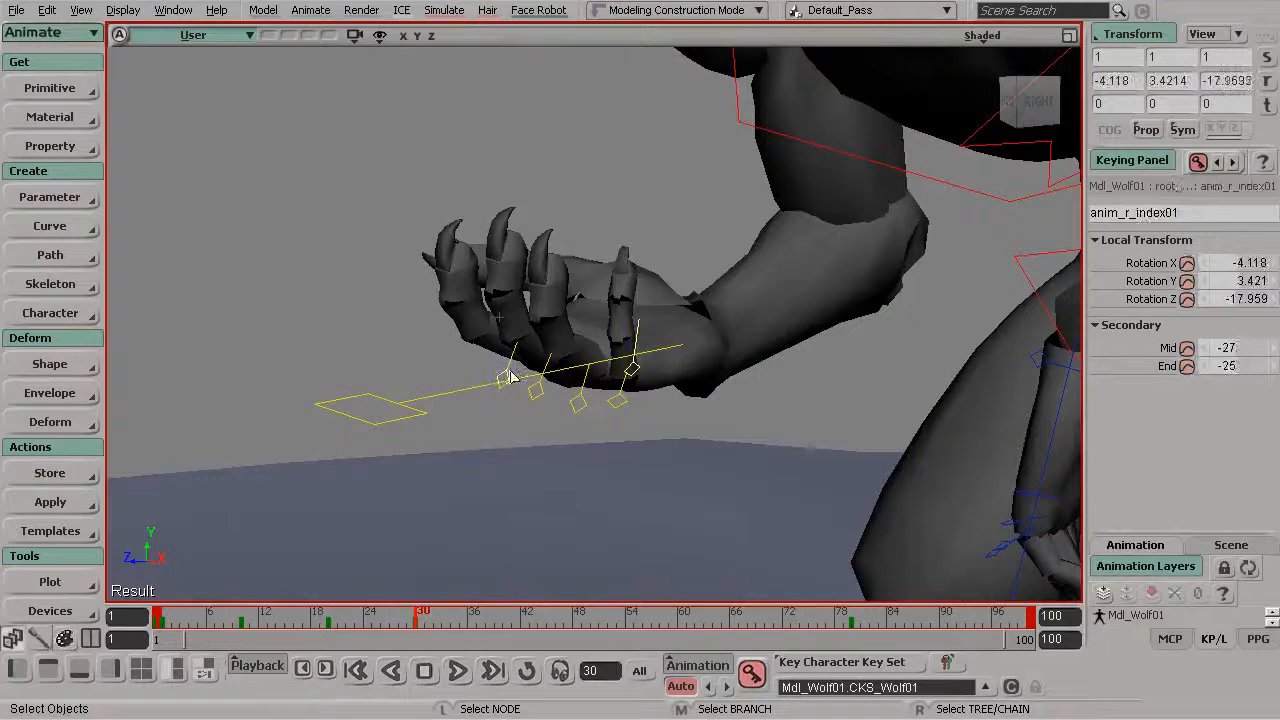
key("s")
left_click_drag(516, 286, 509, 300)
left_click_drag(1228, 347, 1228, 366)
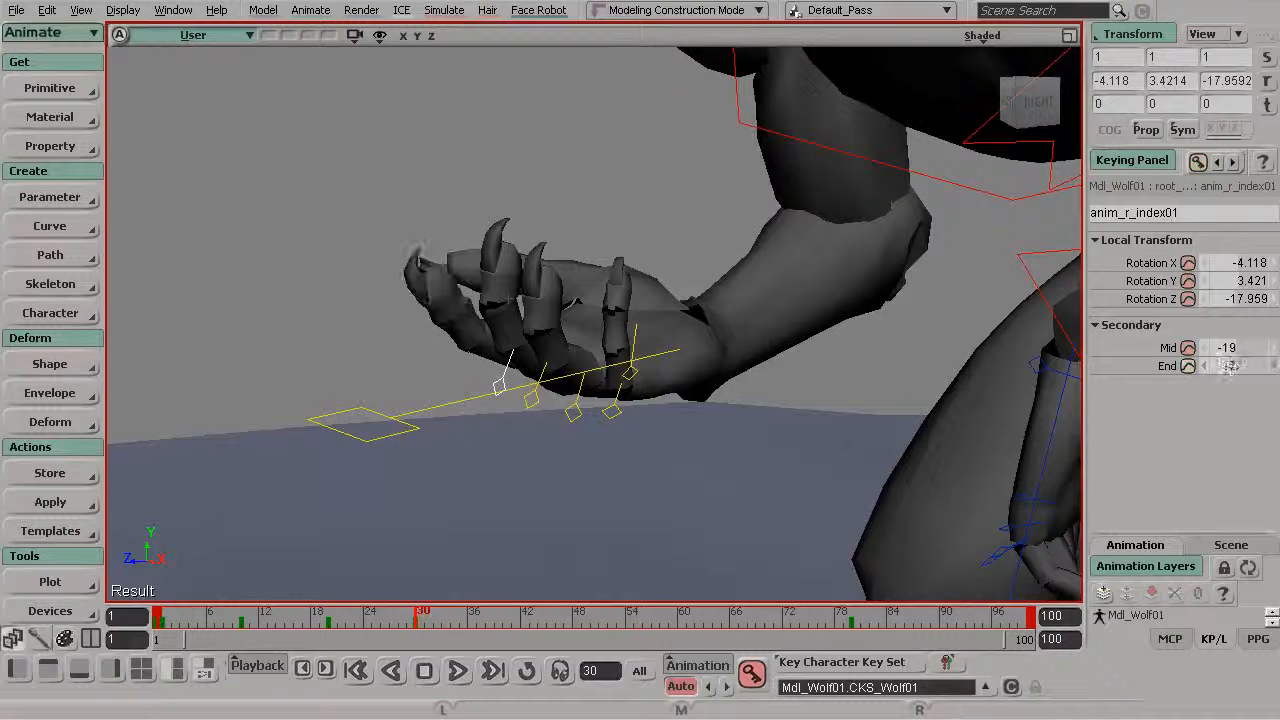
Select the right middle and ring finger controls together and rotate them at frame 30 to open the fingers.
left_click(538, 406)
key("s")
left_click_drag(577, 417, 600, 411)
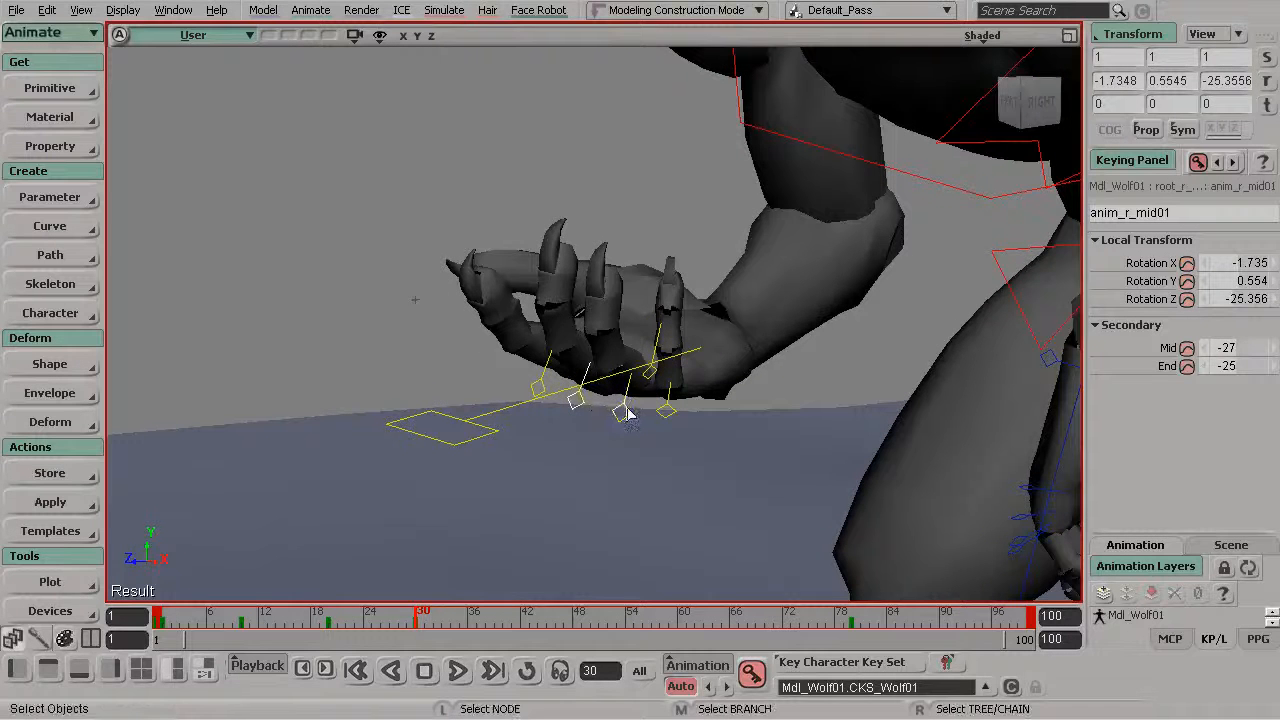
key("c")
left_click_drag(626, 296, 652, 363)
key("s")
Rotate the right ring finger control to about -1.2, -7.0, -13.5 and adjust its Mid bend.
key("s")
mouse_move(660, 370)
left_mouse_down()
mouse_move(710, 377)
mouse_move(678, 377)
left_mouse_up()
key("c")
left_click_drag(558, 281, 575, 265)
left_click_drag(1228, 346, 1224, 343)
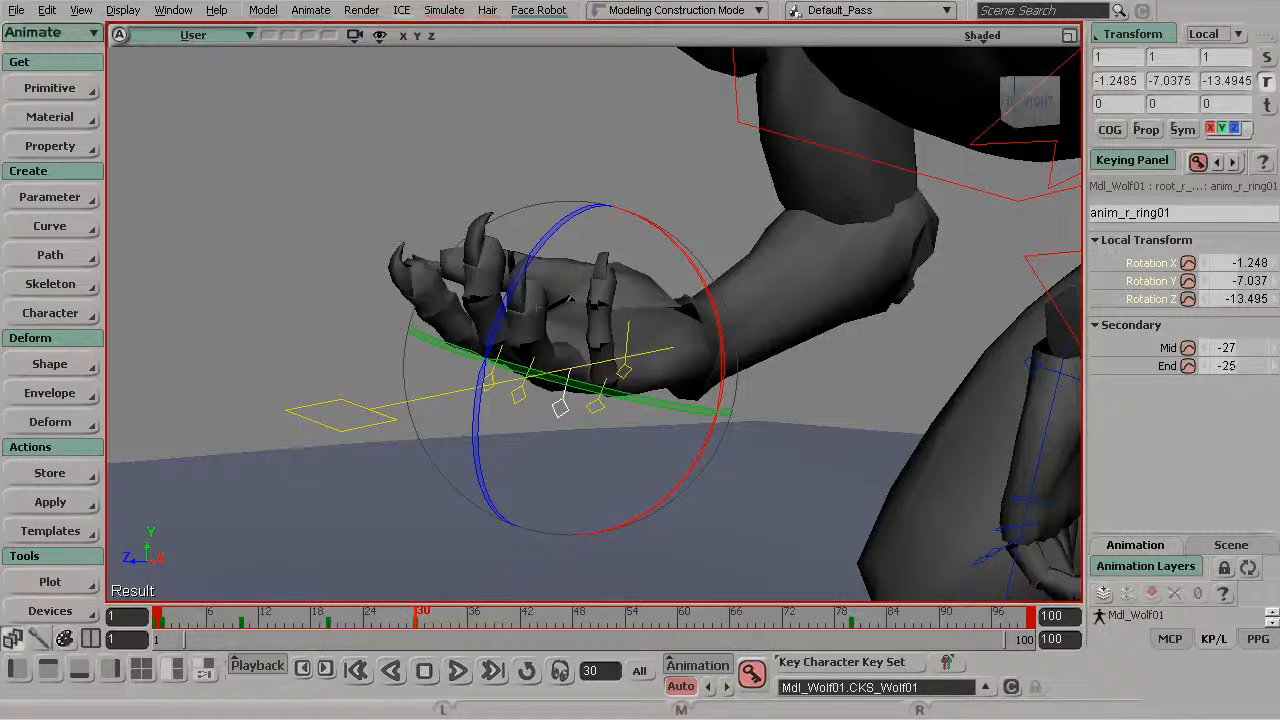
Rotate the right pinky control to about 1.7, -4.2, -26.4 and set its Mid bend to -17.
key("space")
left_click(596, 403)
key("c")
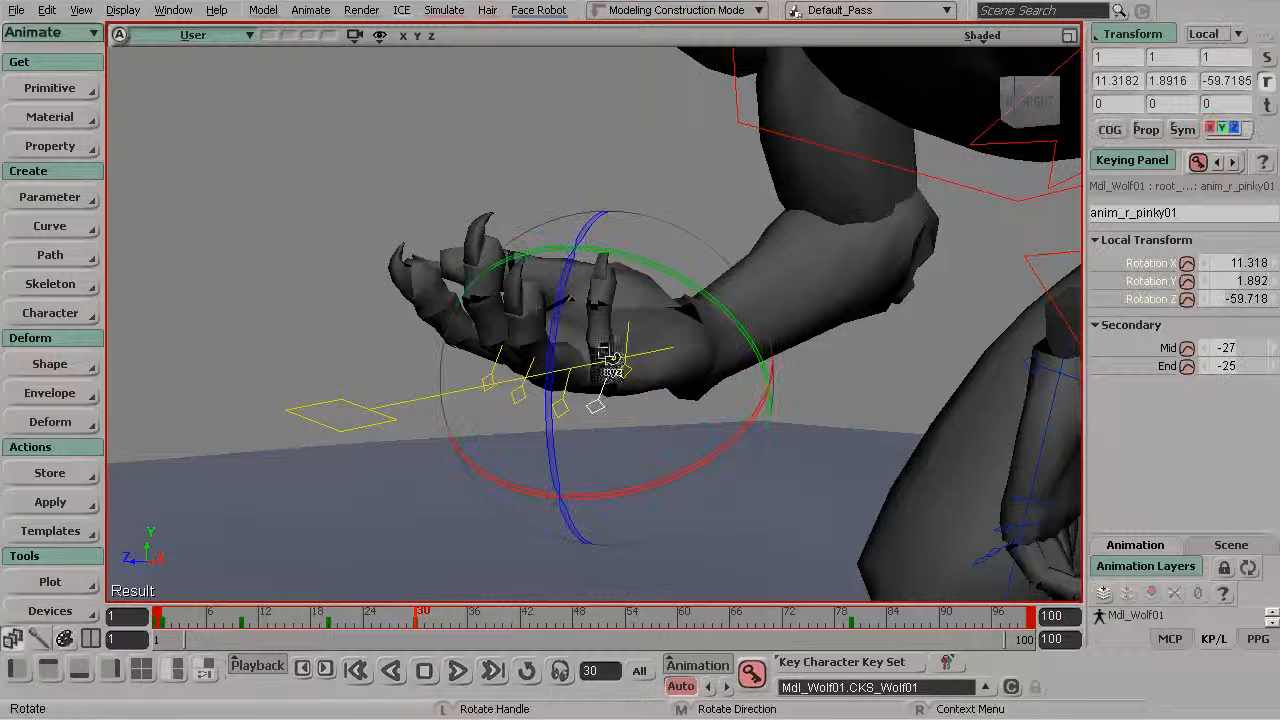
left_click_drag(573, 358, 708, 460)
key("s")
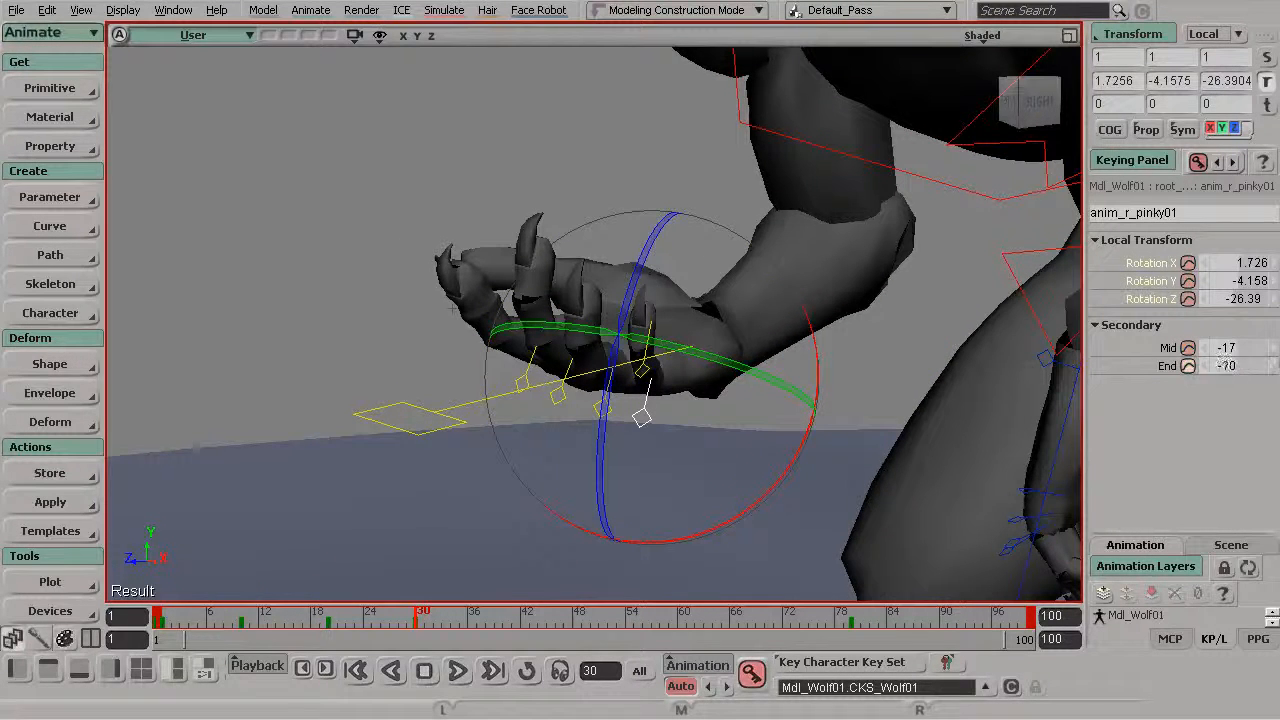
Set the right pinky's End bend to -31, checking the finger's curl from the side.
left_click_drag(1226, 366, 1240, 366)
key("s")
left_click_drag(880, 345, 717, 334)
middle_click_drag(717, 334, 789, 309)
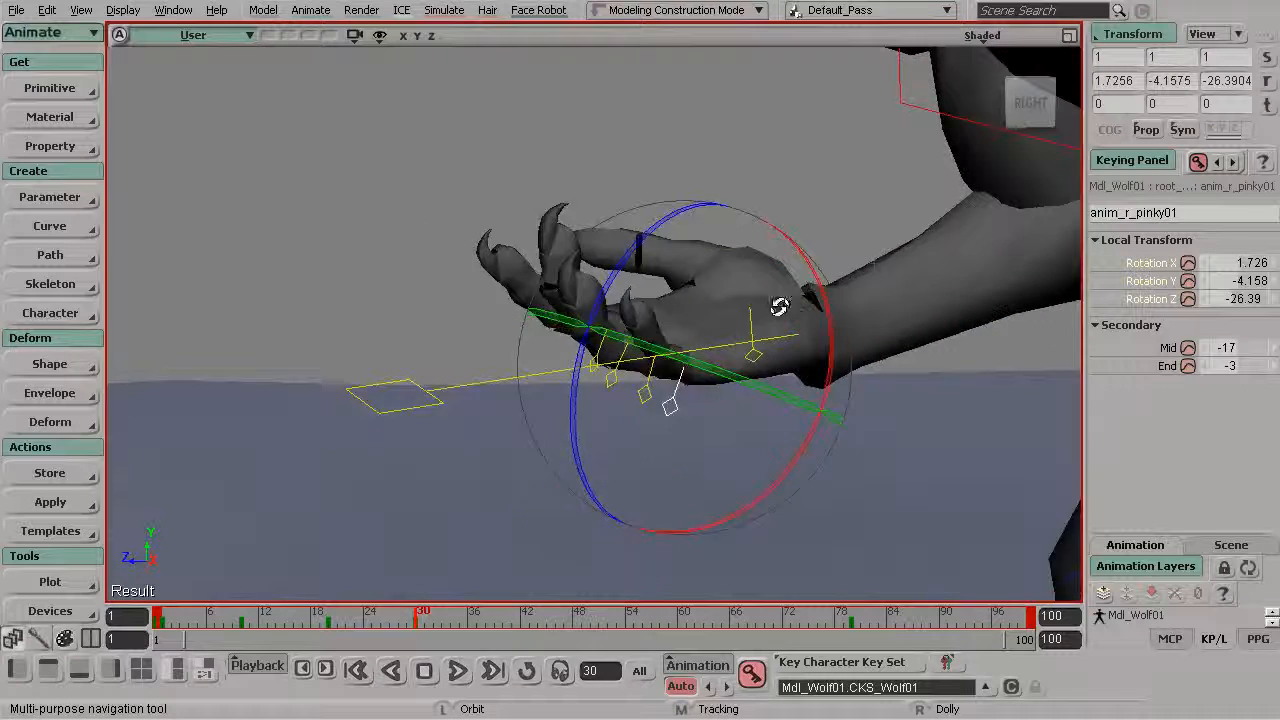
left_click_drag(789, 309, 758, 302)
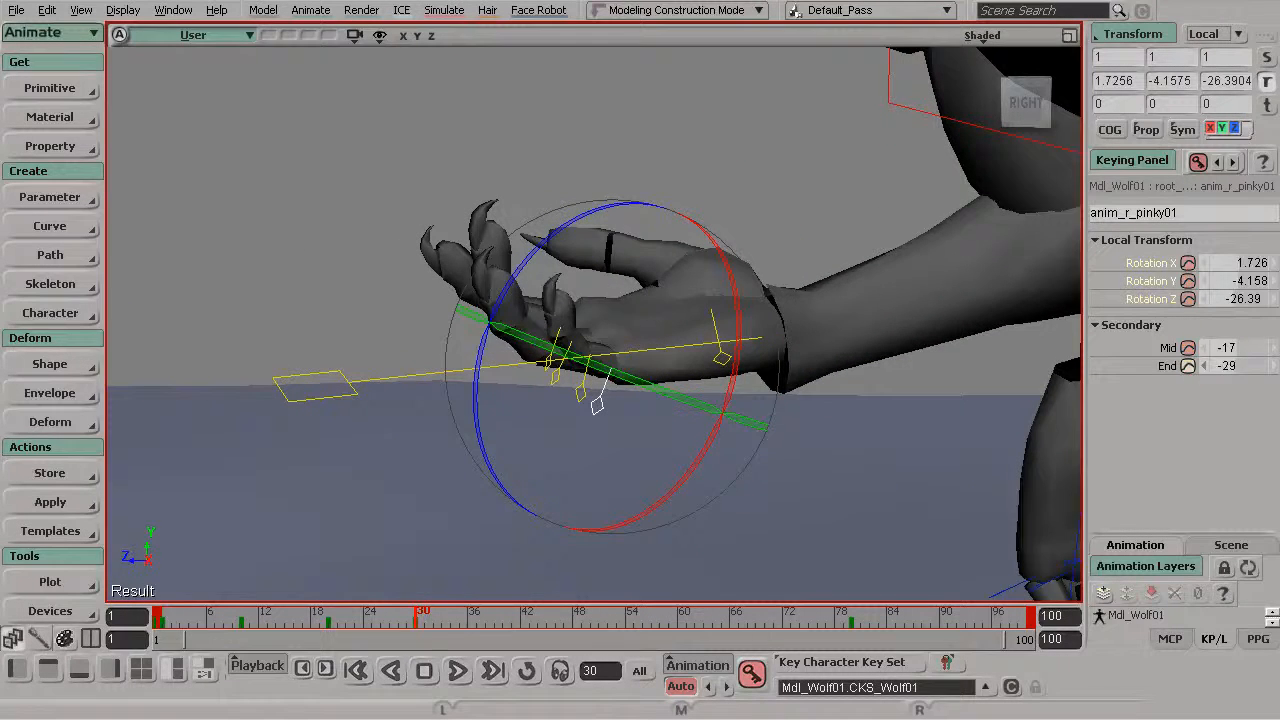
key("space")
key("s")
Select the right thumb control and examine the hand within the full-body pose around frame 30.
left_click_drag(643, 284, 574, 331)
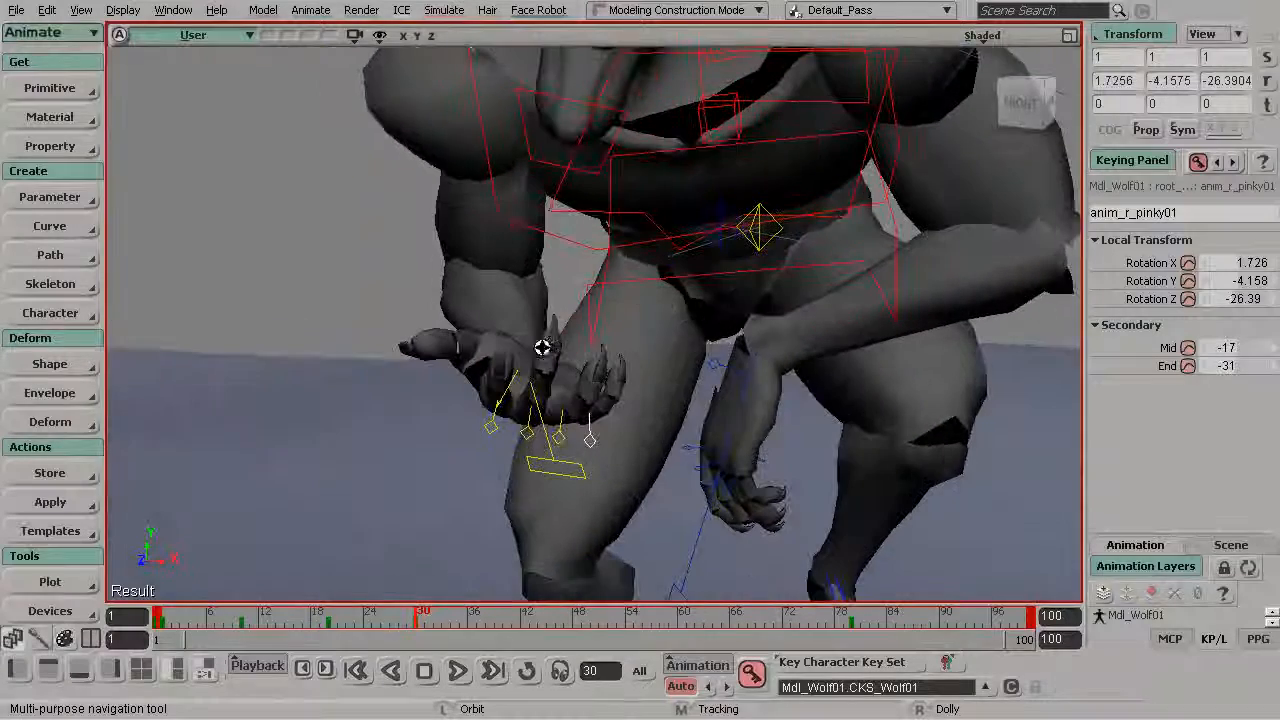
left_click(525, 380)
key("r")
key("s")
left_click_drag(637, 294, 677, 300)
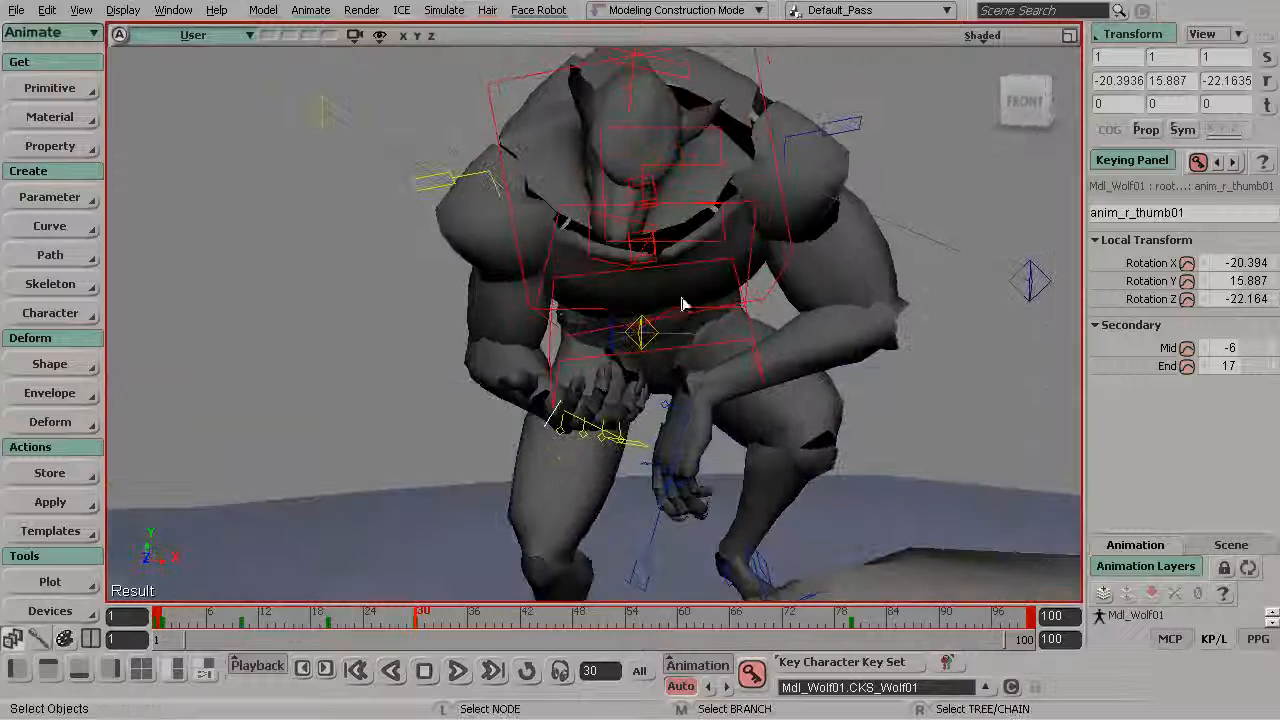
mouse_move(420, 619)
left_mouse_down()
mouse_move(356, 619)
mouse_move(430, 619)
mouse_move(404, 624)
mouse_move(418, 623)
left_mouse_up()
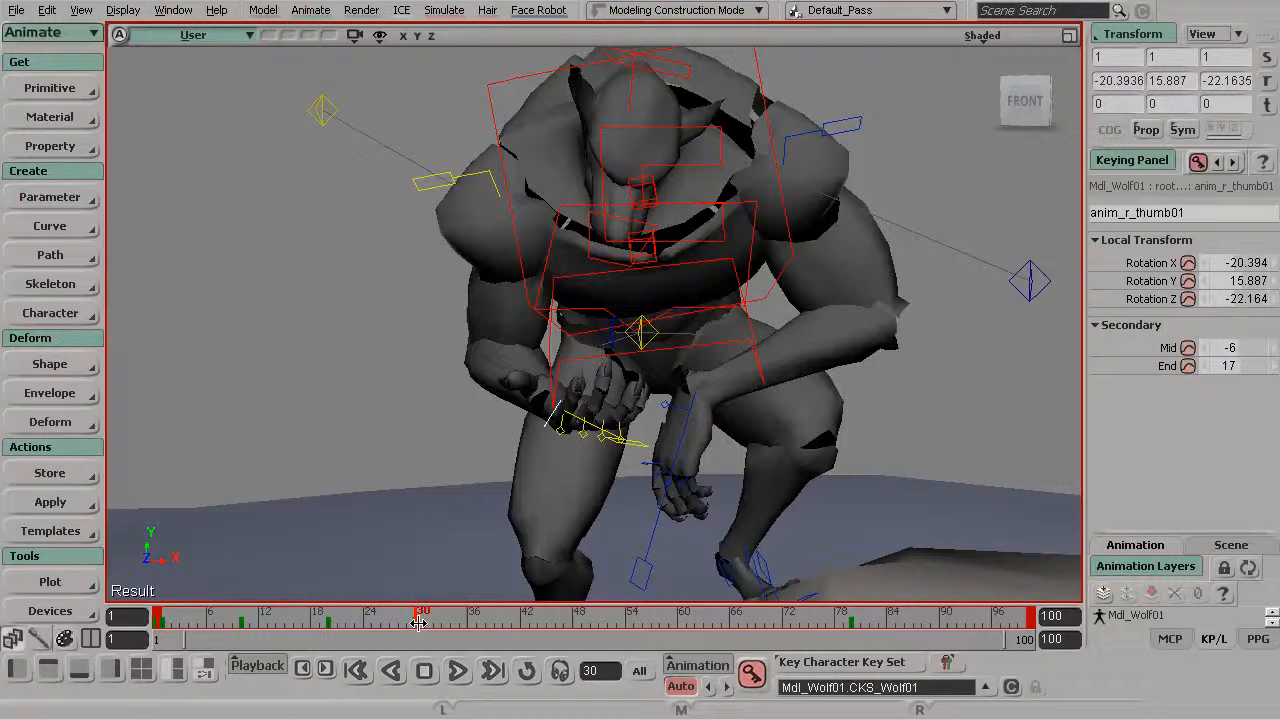
Rotate the left arm control at frame 30 to about -5.3, -112.1, -142.2 and compare it with the adjacent frames.
left_click(687, 437)
key("c")
middle_click_drag(752, 416, 707, 367, "alt")
right_click_drag(707, 367, 731, 376, "alt")
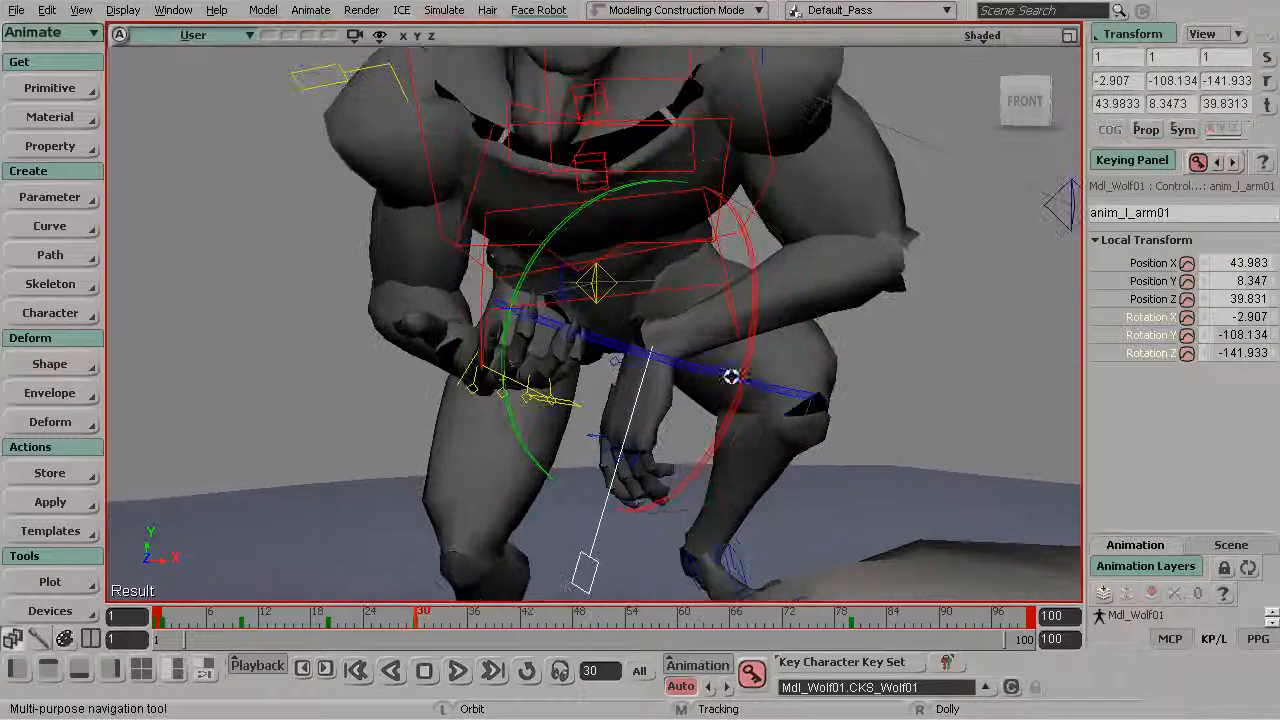
mouse_move(421, 617)
left_mouse_down()
mouse_move(396, 617)
mouse_move(421, 617)
left_mouse_up()
left_click_drag(558, 233, 565, 219)
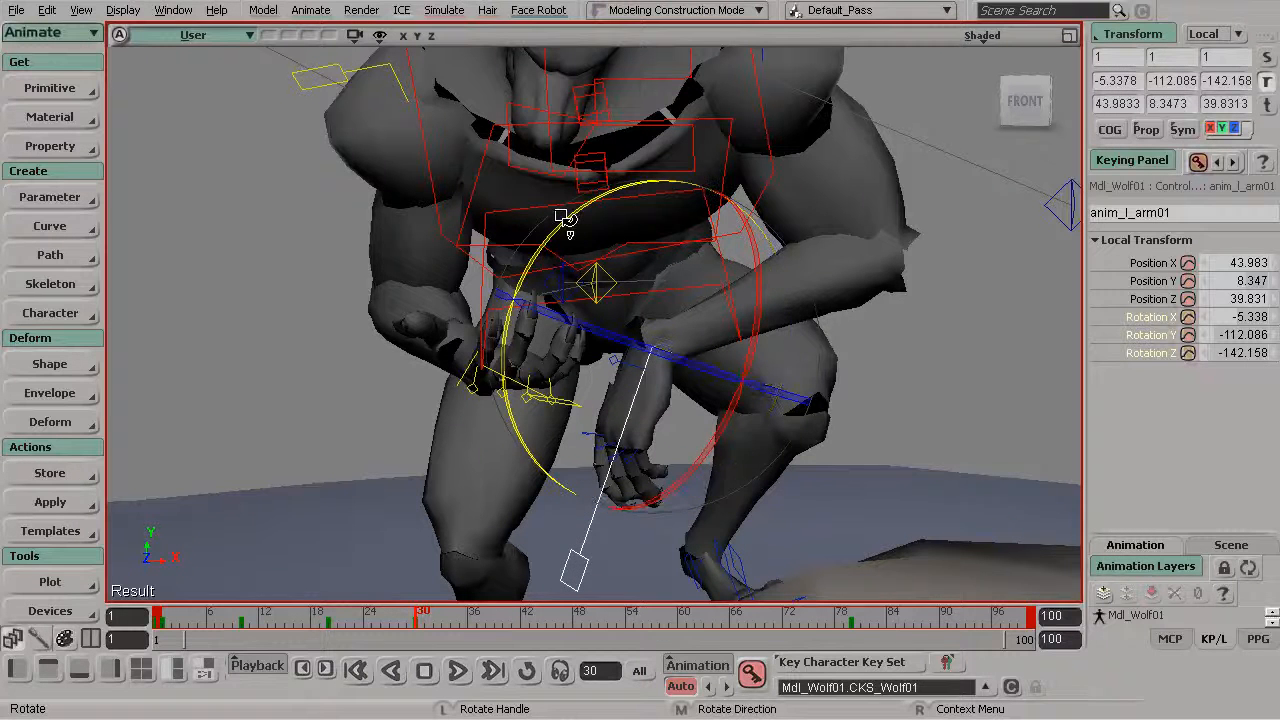
mouse_move(409, 621)
left_mouse_down()
mouse_move(432, 620)
mouse_move(390, 619)
mouse_move(413, 619)
left_mouse_up()
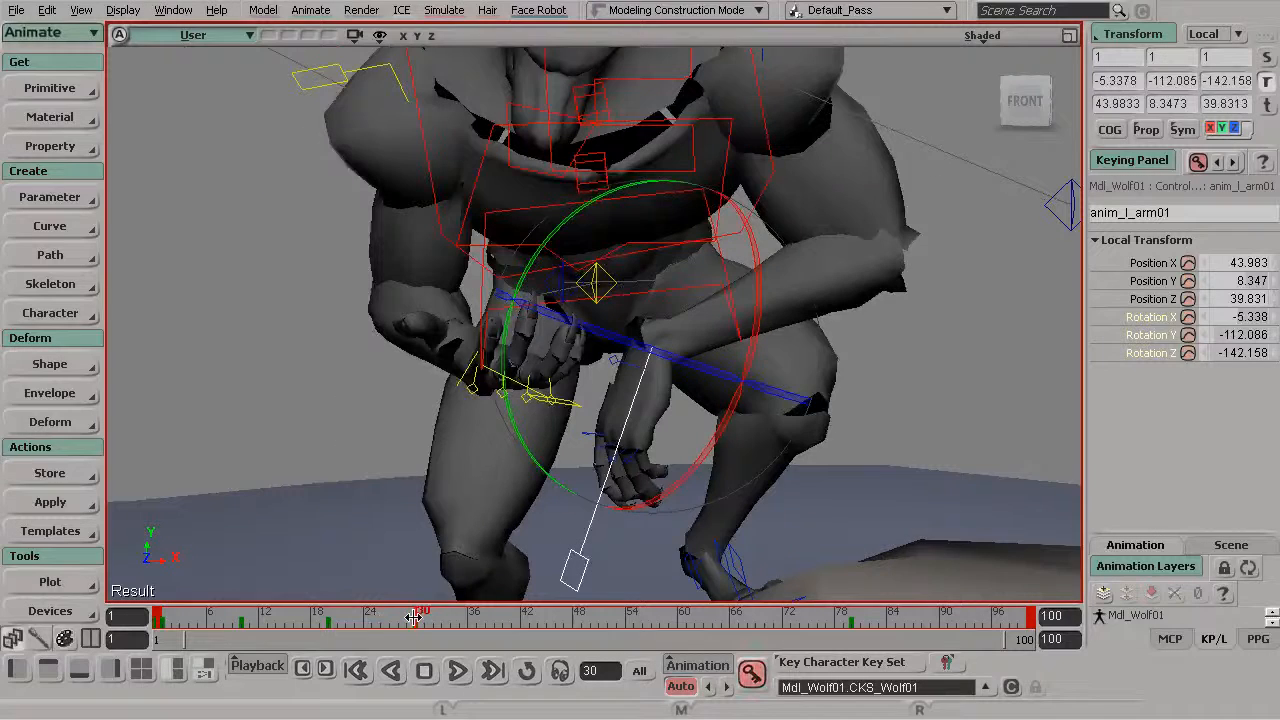
Select the left hand's four finger controls and rotate them together at frame 30.
key("s")
middle_click_drag(568, 477, 526, 417)
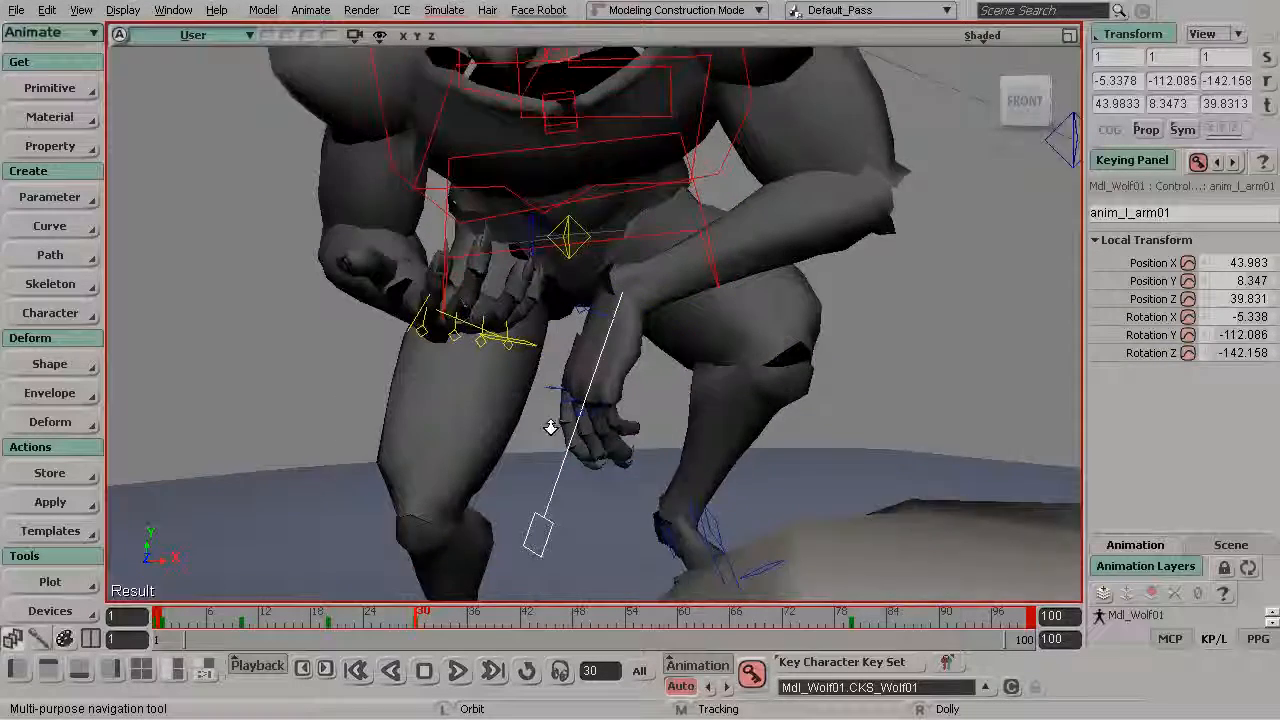
right_click_drag(526, 417, 694, 477)
key("space")
left_click_drag(612, 481, 588, 446)
mouse_move(527, 408)
left_mouse_down("shift")
mouse_move(556, 460)
mouse_move(512, 443)
left_mouse_up("shift")
key("c")
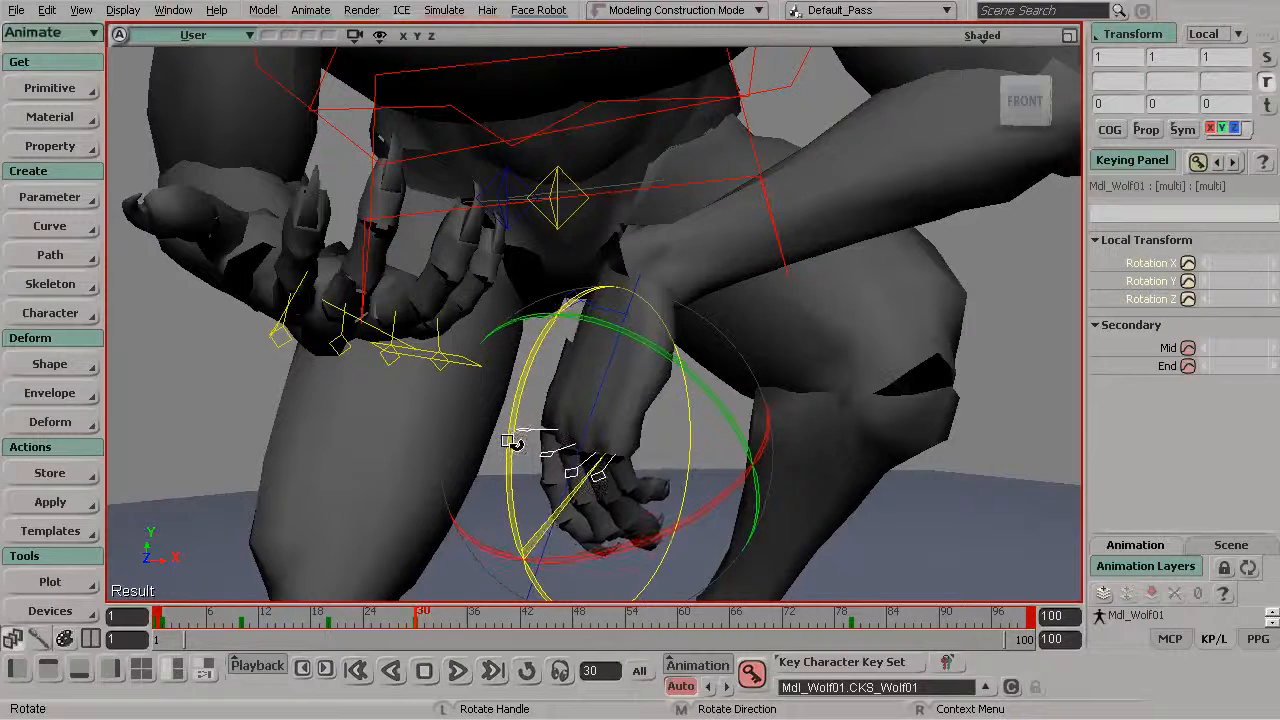
Select the left pinky control and examine the curl of the left hand's fingers from the side.
key("s")
right_click_drag(517, 438, 620, 474)
middle_click_drag(620, 474, 597, 463)
left_click_drag(597, 463, 540, 486)
key("space")
left_click(485, 487)
key("s")
left_click_drag(650, 482, 550, 508)
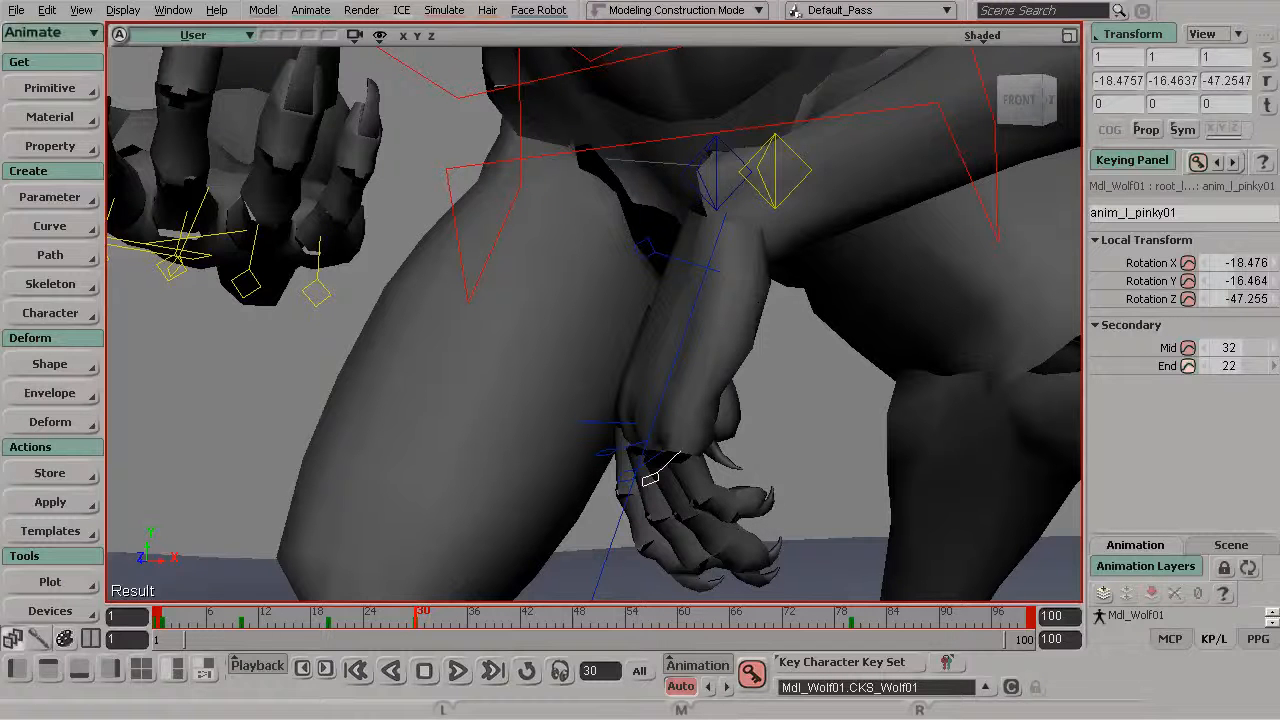
Rotate the left ring finger control to about -8.1, -15.4, -45.0 and set its Mid bend to 22.
left_click(626, 482)
key("c")
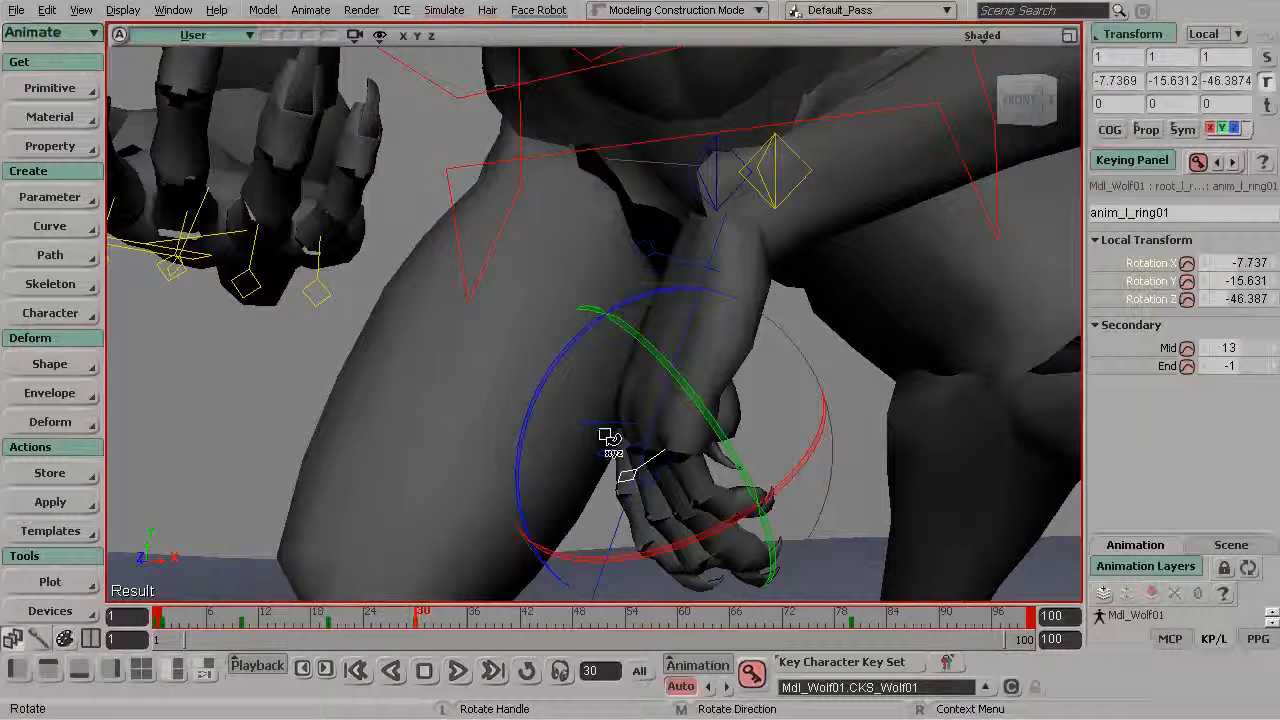
left_click_drag(545, 366, 556, 348)
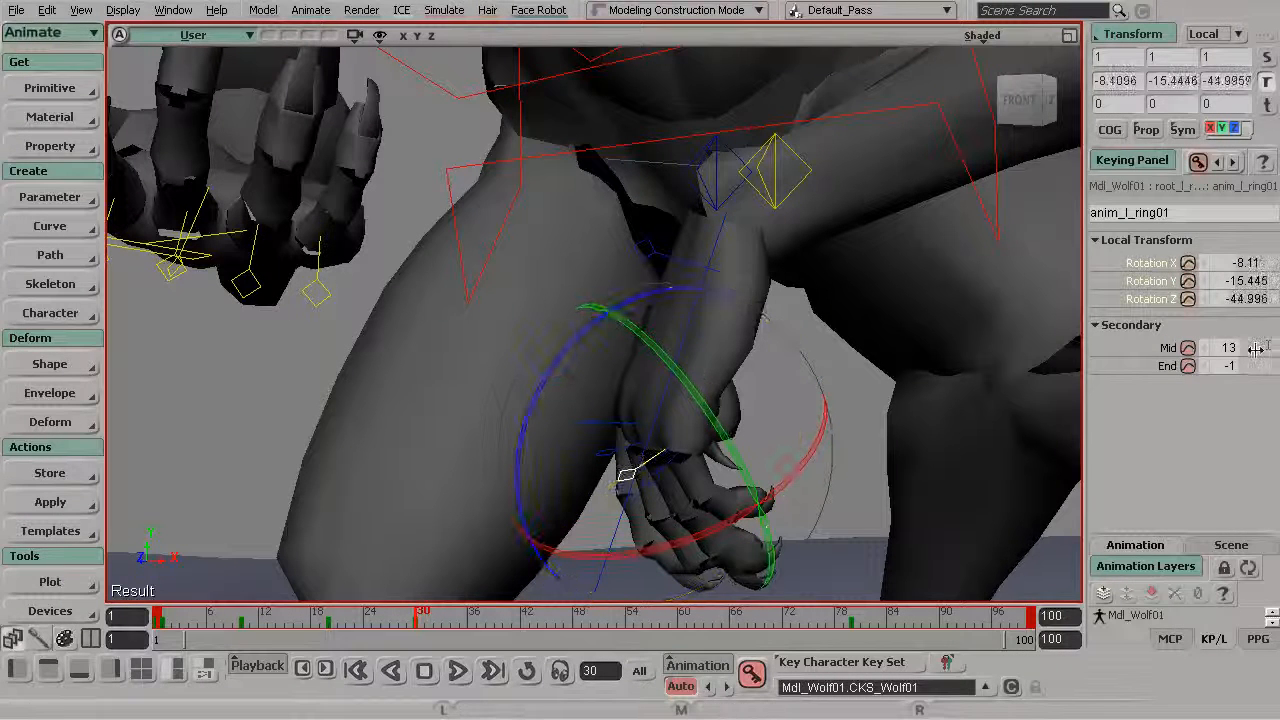
left_click_drag(1228, 347, 1229, 347)
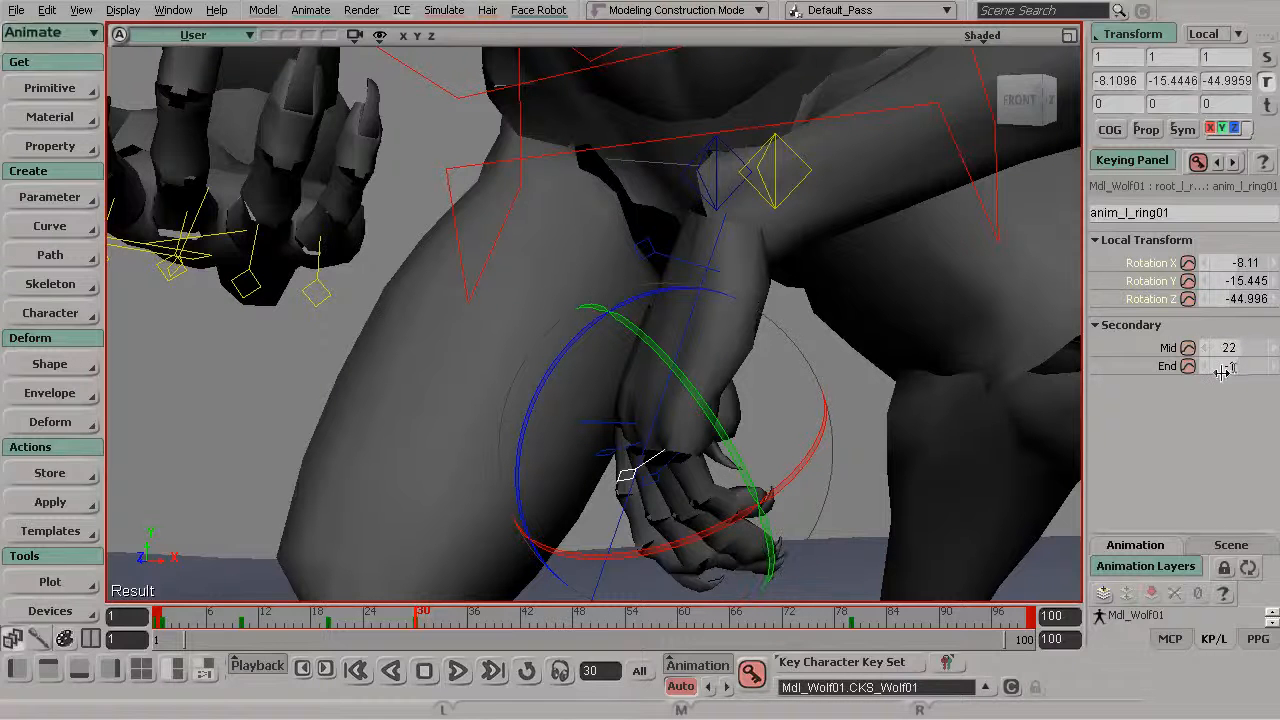
Rotate the left middle finger control to about -4.9, -0.3, -27.9 and set its Mid bend to 26.
key("s")
right_click_drag(600, 472, 610, 466)
key("space")
left_click(603, 453)
key("c")
left_click_drag(551, 354, 540, 320)
left_click_drag(1245, 342, 1235, 347)
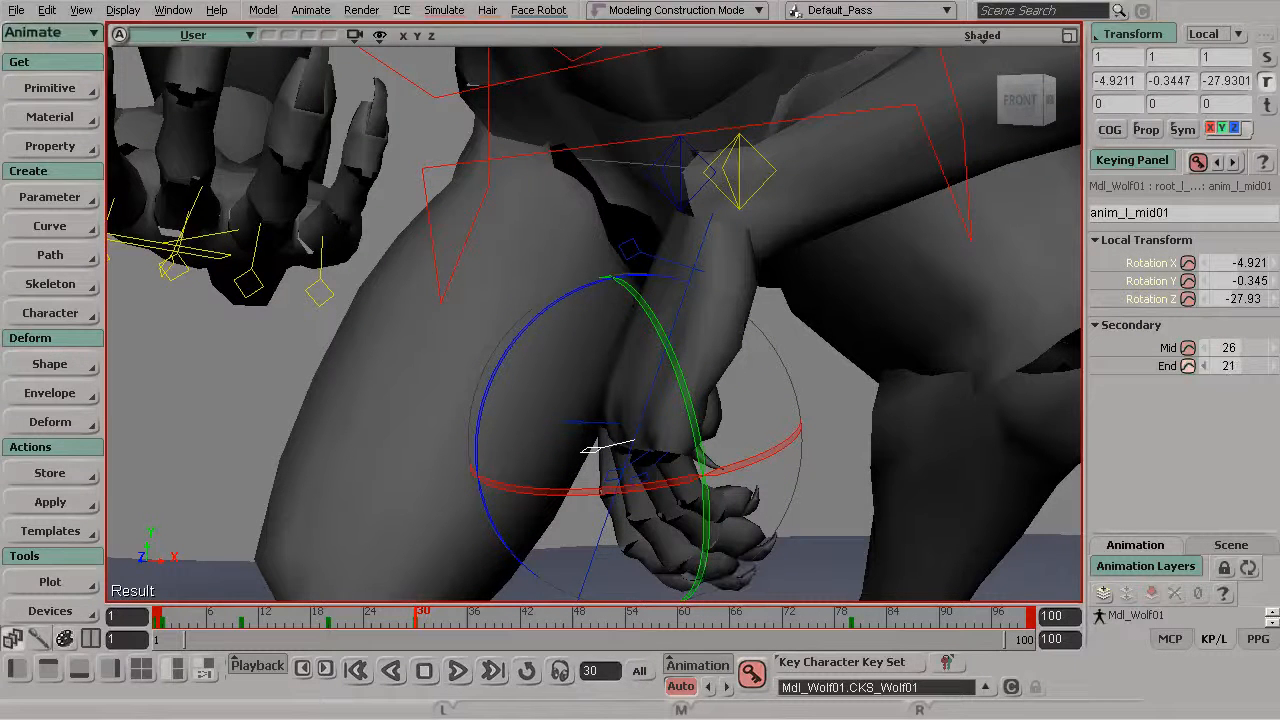
Rotate the left index finger control to about 8.5, 6.7, -13.0, with Mid bend 24 and End bend 17.
key("space")
key("c")
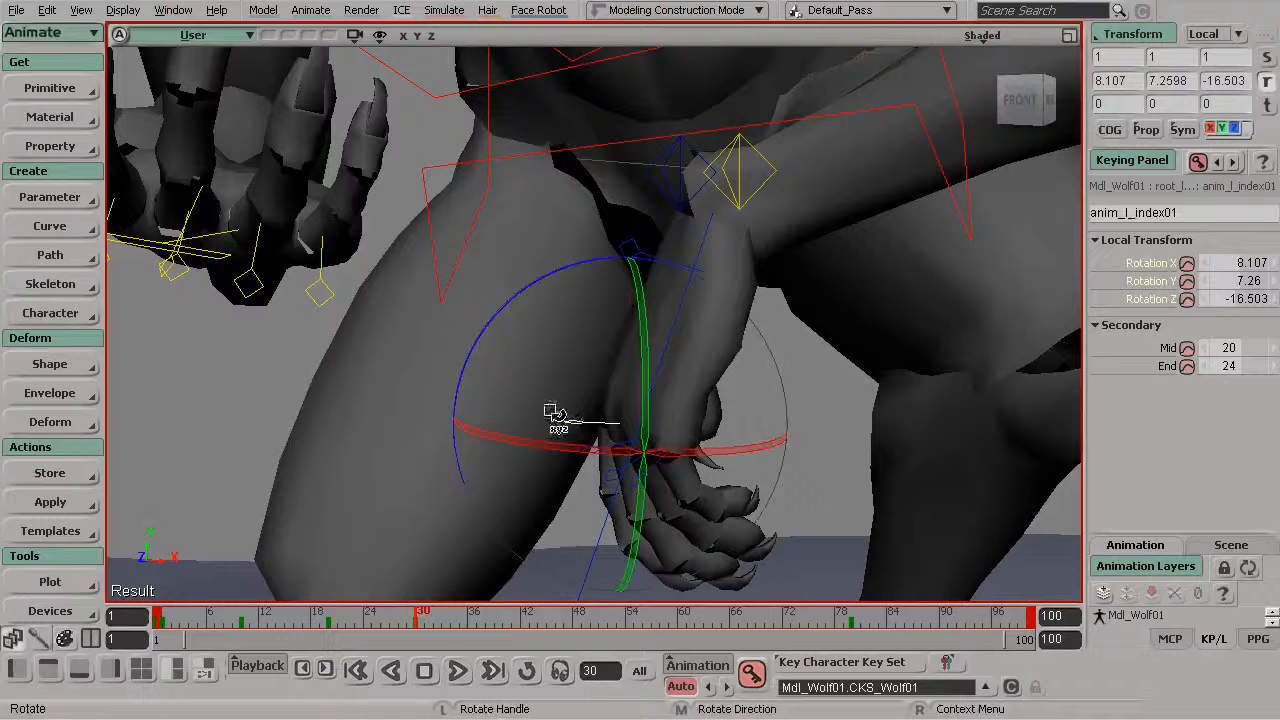
left_click_drag(494, 321, 504, 312)
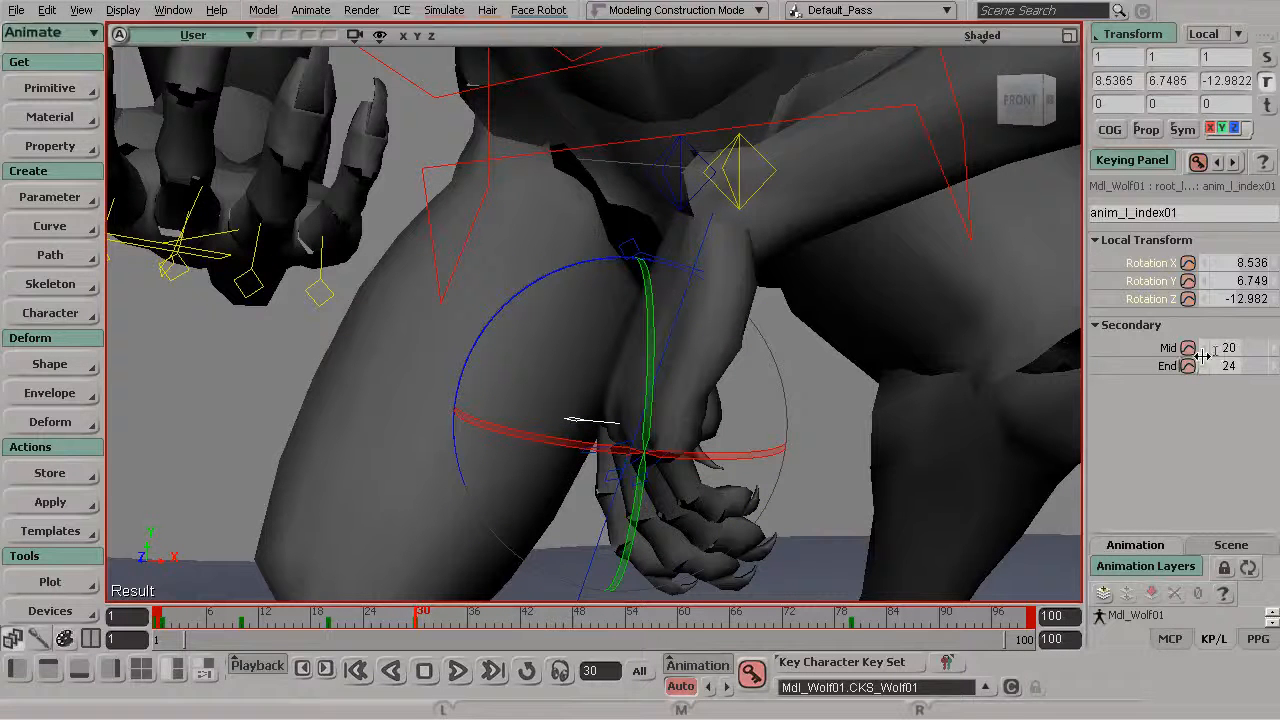
left_click_drag(1236, 347, 1238, 357)
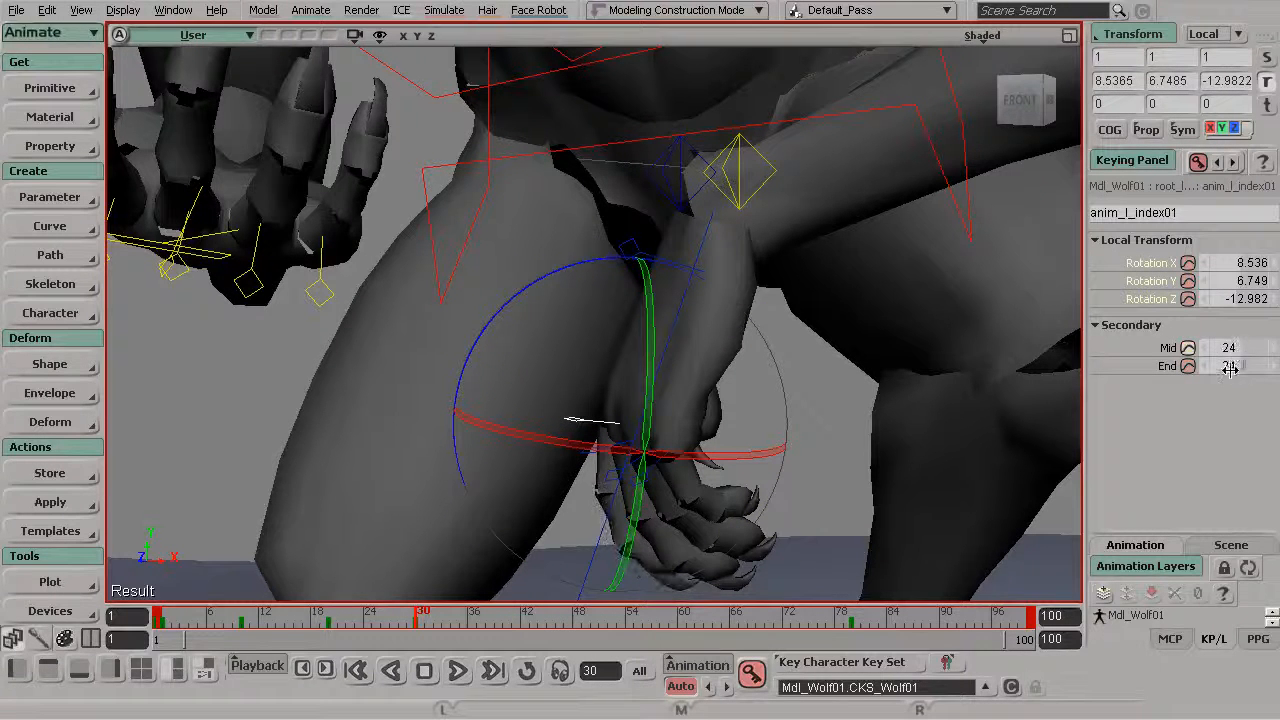
Examine the full-body pose across the frames around 30 and go to frame 40.
key("s")
left_click_drag(694, 400, 563, 403)
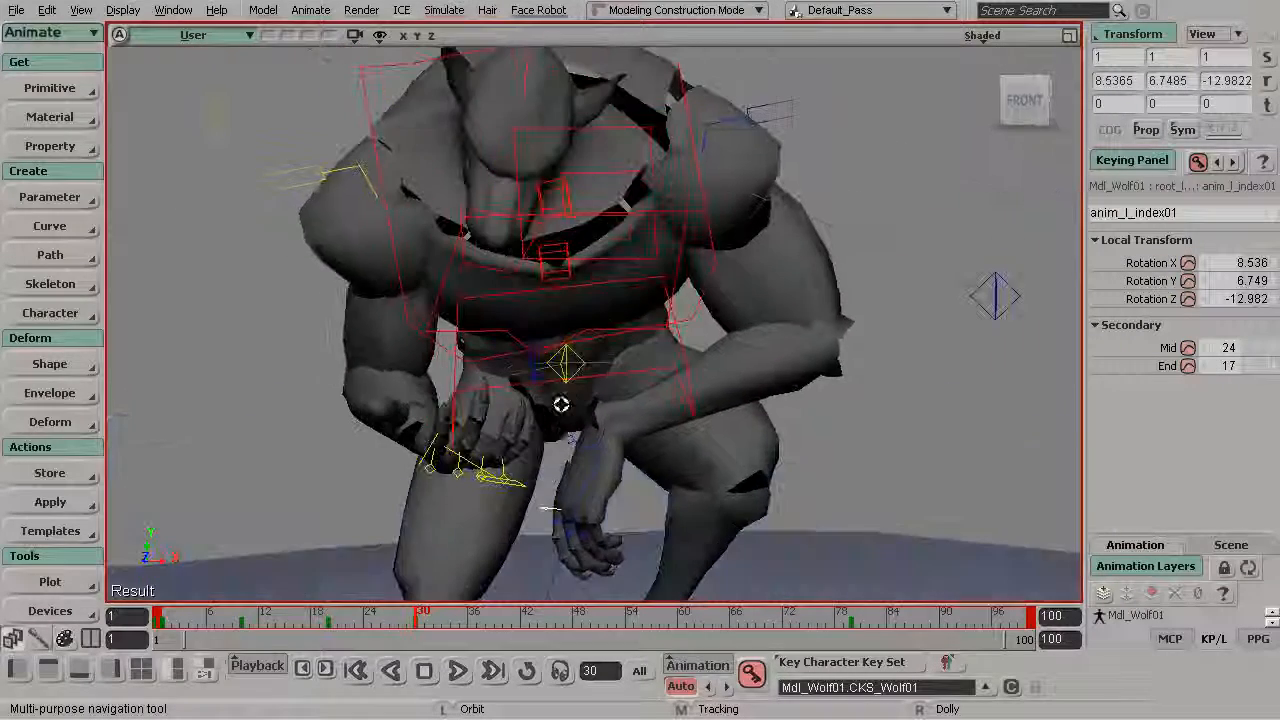
mouse_move(414, 617)
left_mouse_down()
mouse_move(403, 617)
mouse_move(431, 622)
left_mouse_up()
key("s")
right_click_drag(715, 318, 637, 314)
middle_click_drag(682, 350, 720, 331)
right_click_drag(726, 345, 625, 339)
mouse_move(436, 617)
left_mouse_down()
mouse_move(381, 617)
mouse_move(423, 625)
left_mouse_up()
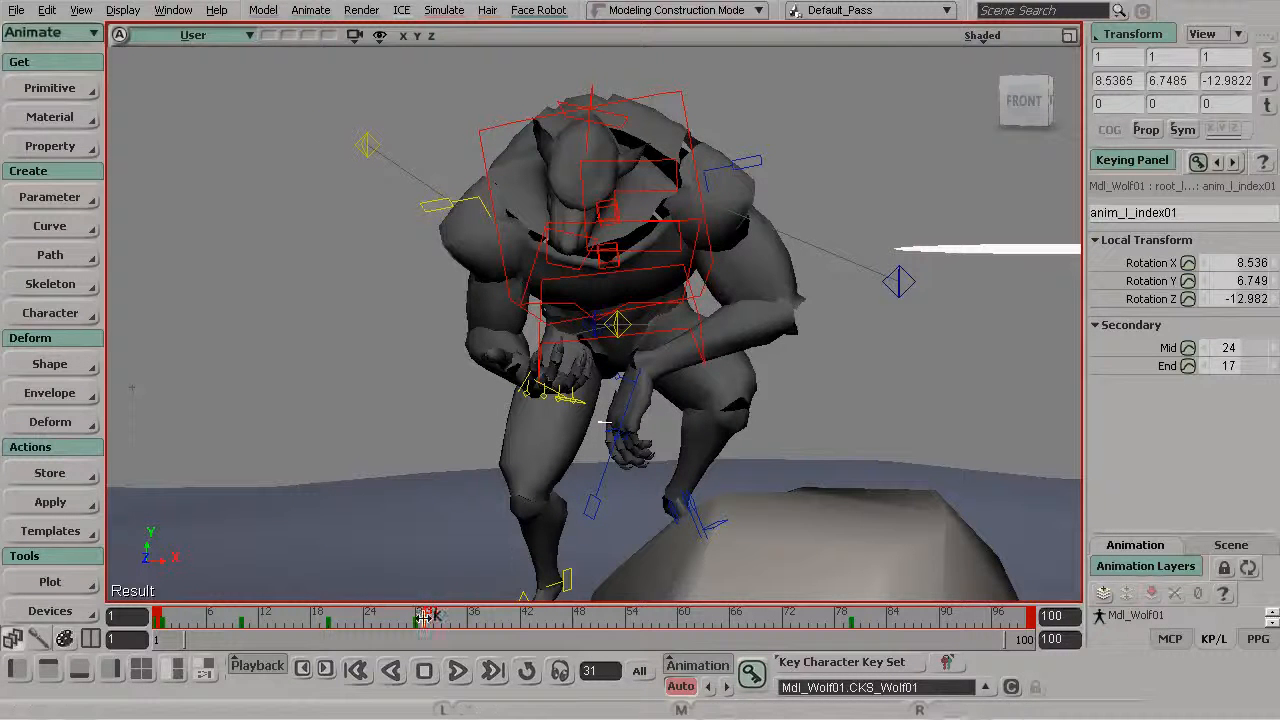
left_click_drag(425, 617, 469, 639)
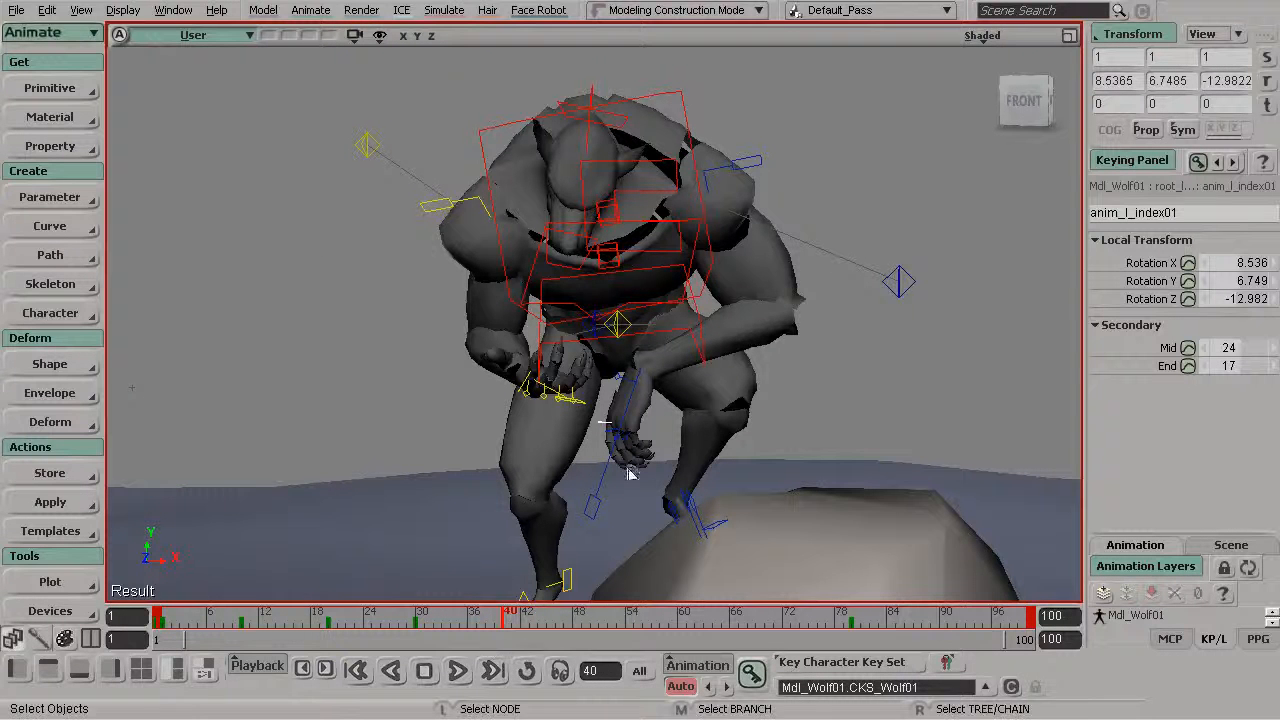
left_click_drag(443, 626, 477, 649)
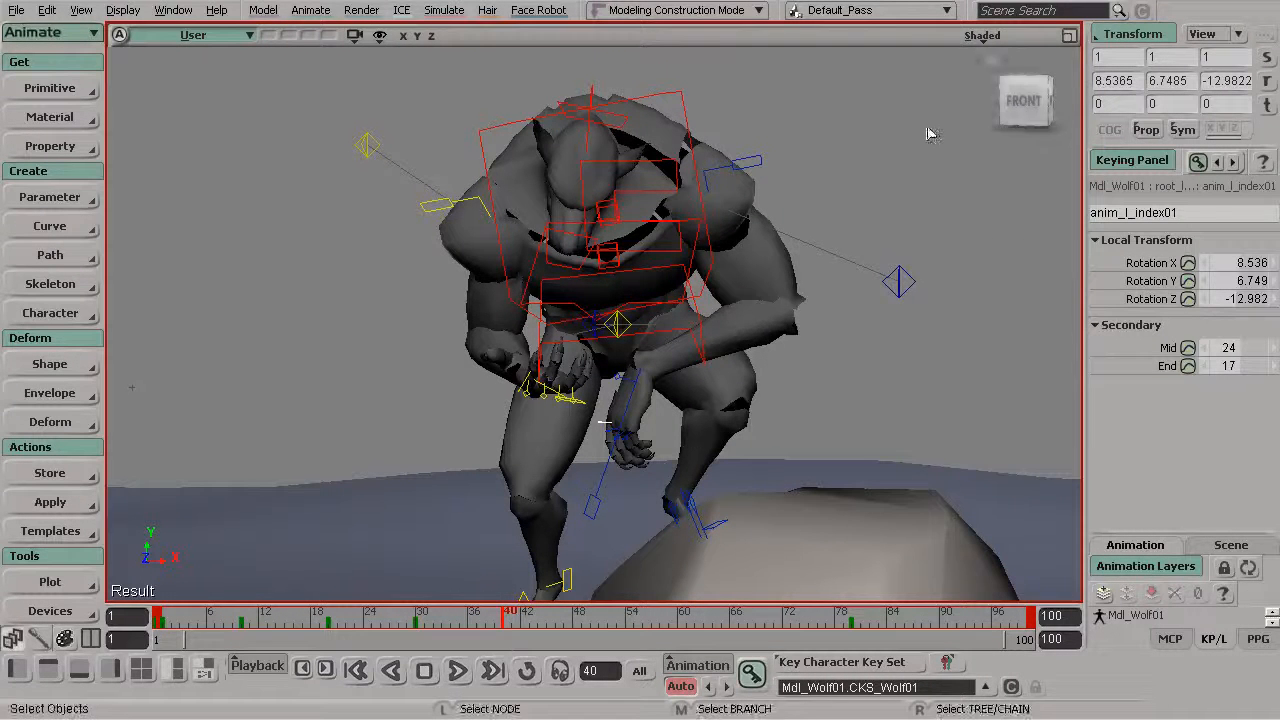
Maximize the ShotCam01 view and browse the scene layers.
left_click(1069, 35)
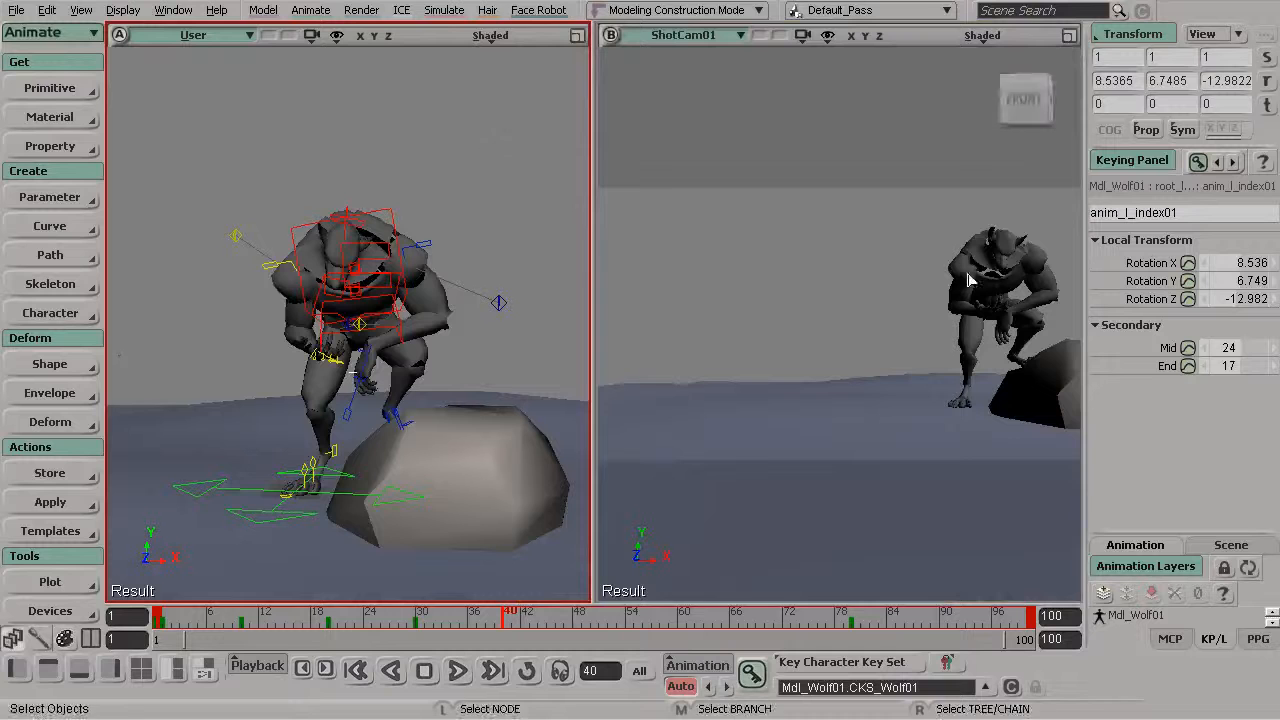
left_click(1070, 35)
left_click(1230, 546)
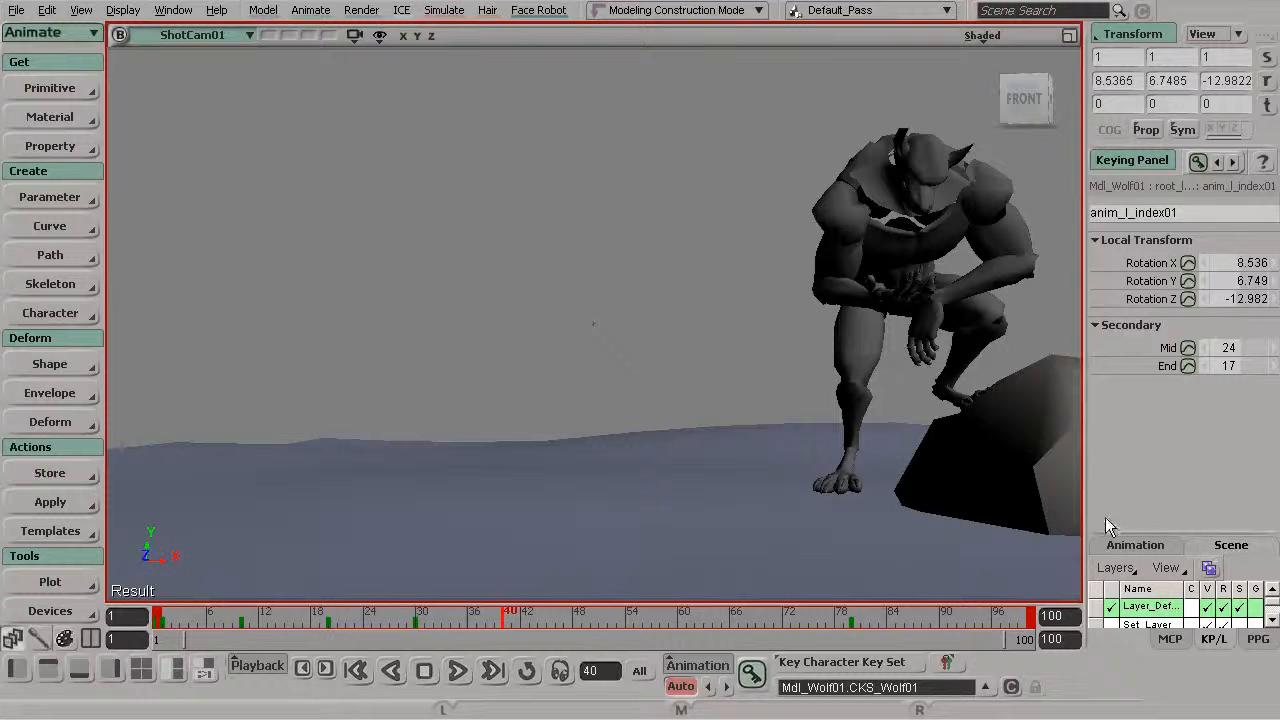
left_click(1273, 619)
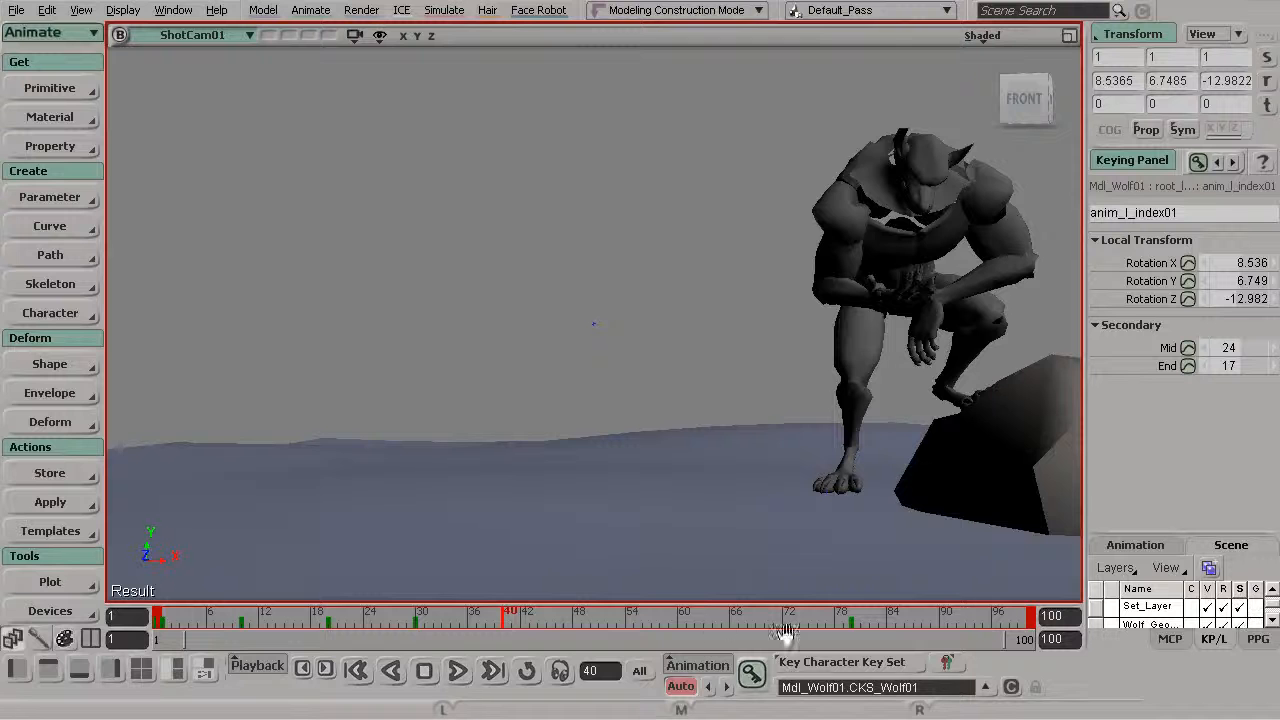
Select the laser object geo_laser01 at frame 32 and display the keys of its keyable parameters on the timeline.
left_click_drag(413, 628, 438, 628)
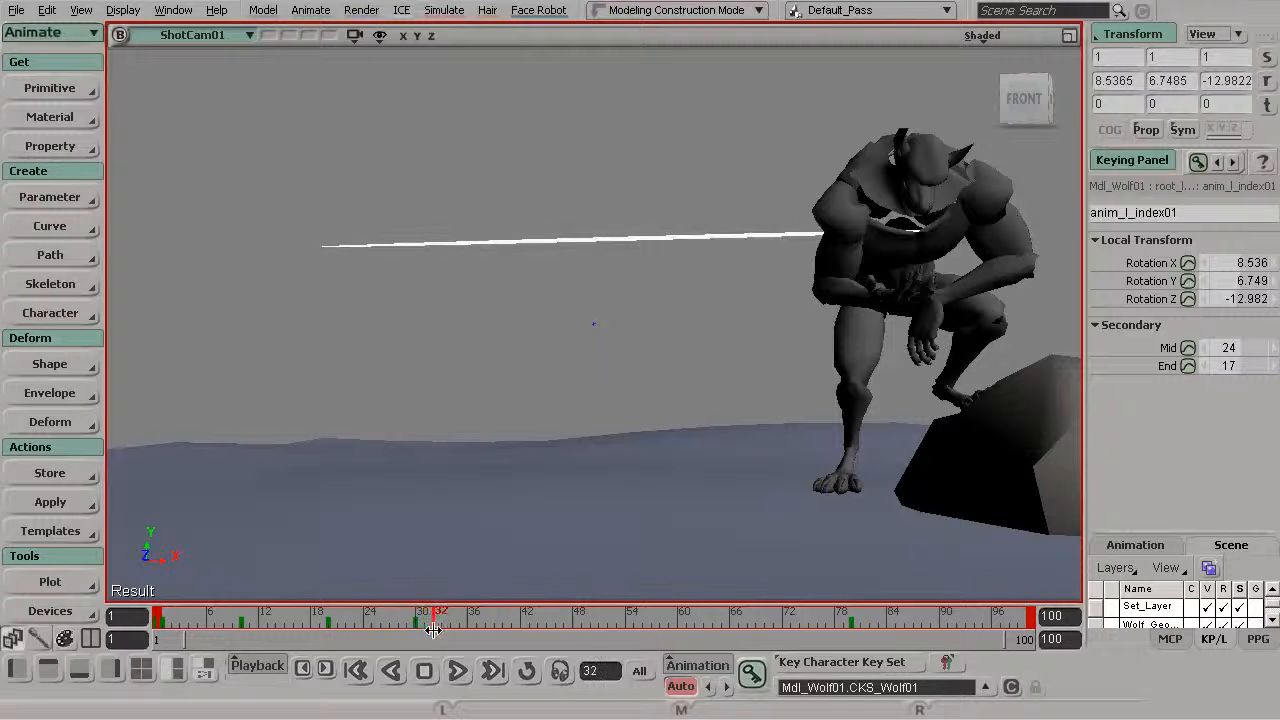
left_click(660, 245)
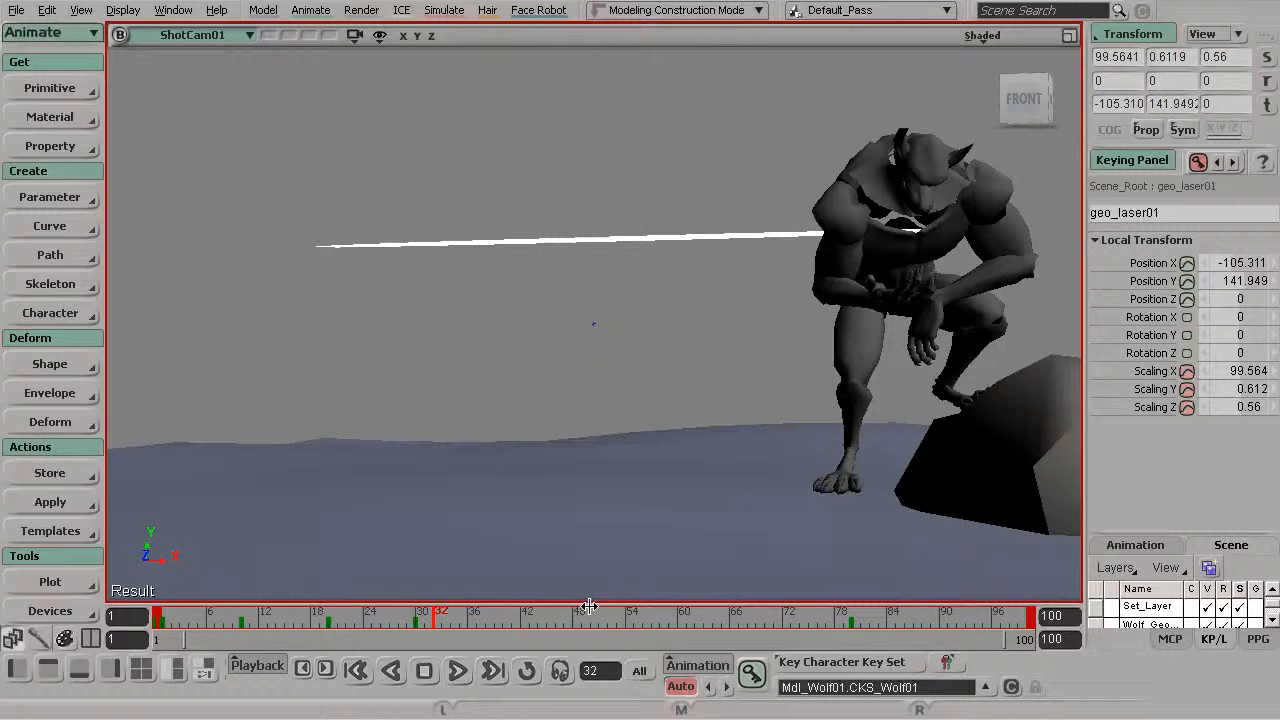
right_click(586, 614)
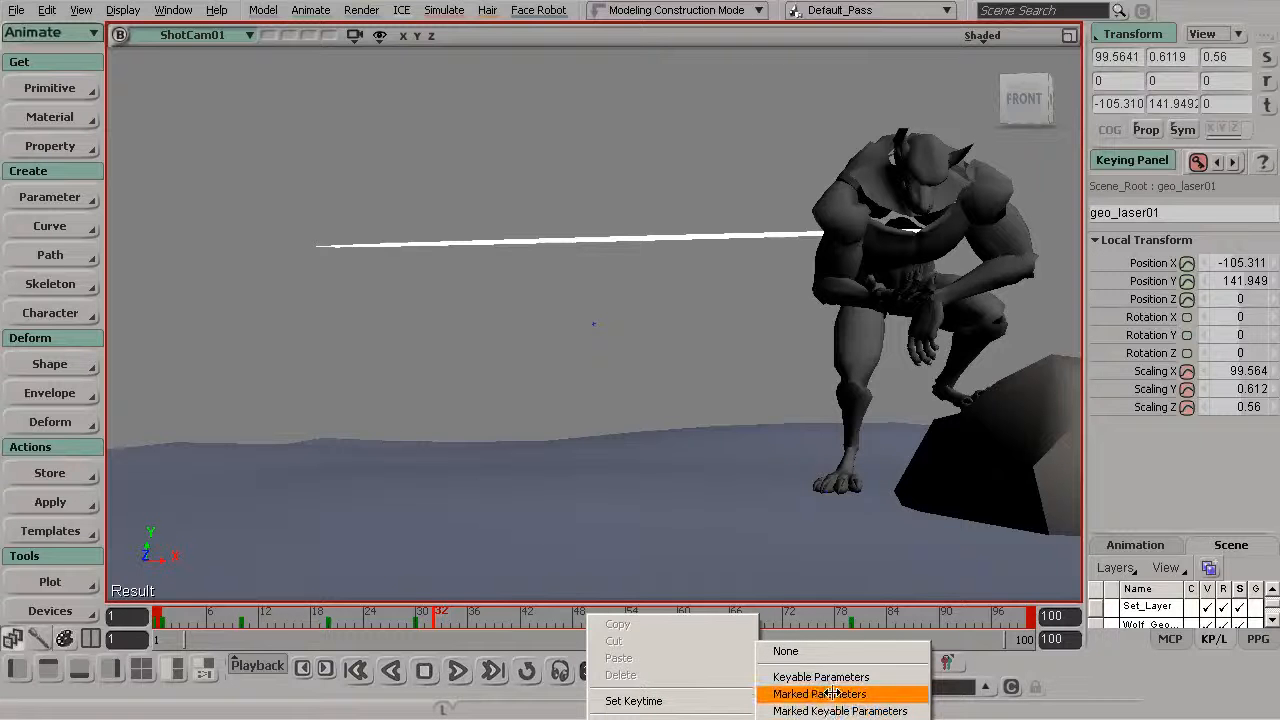
left_click(845, 677)
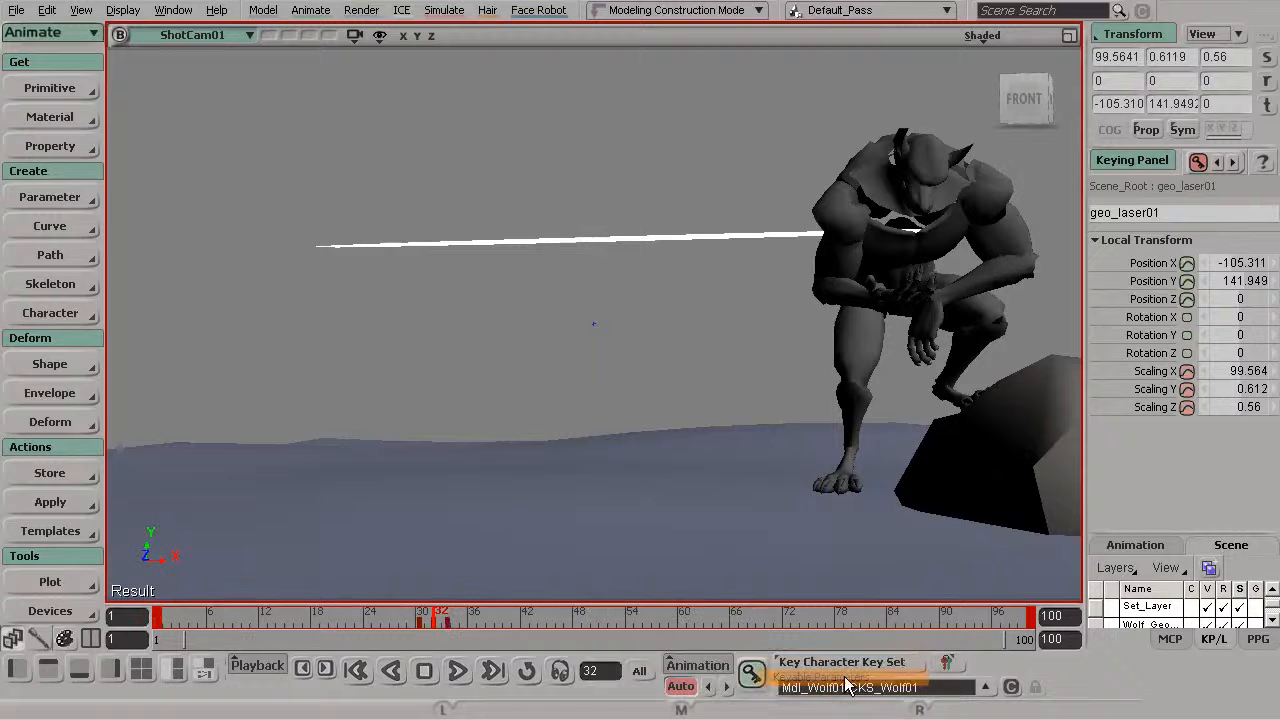
Shift the laser's keyframes later in time so its shot happens around frame 40.
left_click_drag(440, 615, 458, 634)
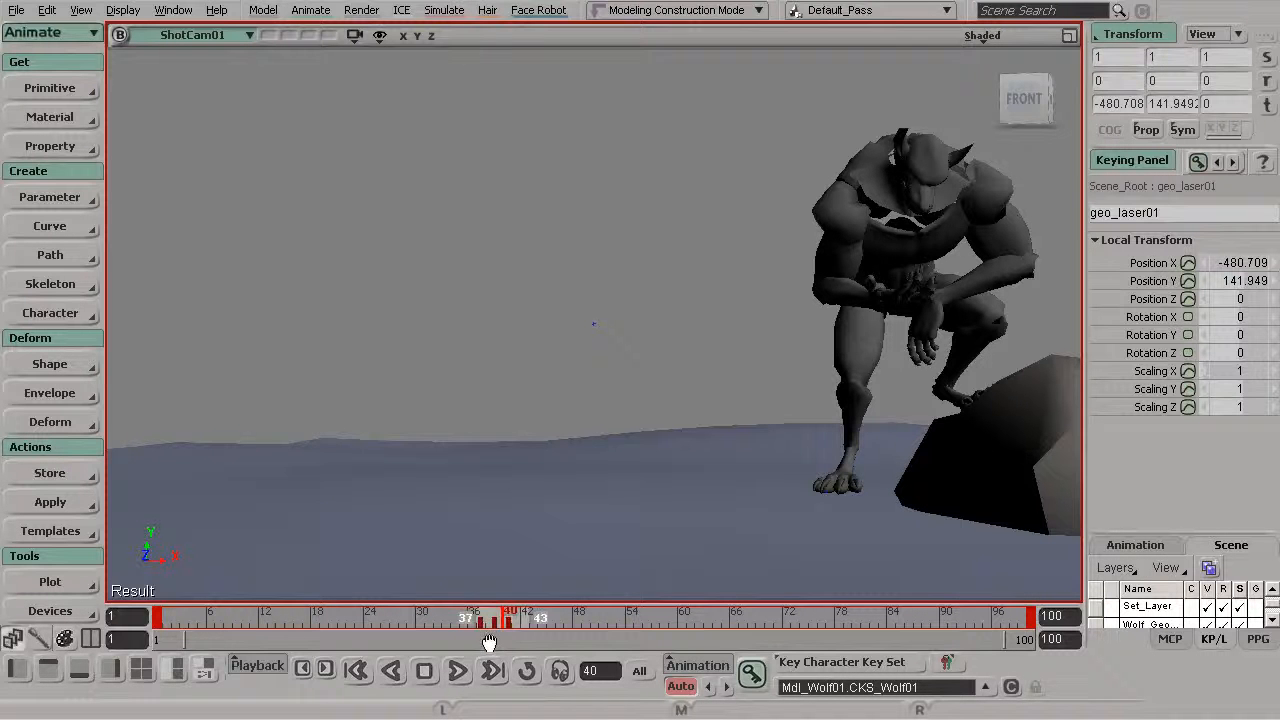
left_click_drag(503, 645, 500, 644)
left_click_drag(383, 615, 501, 648)
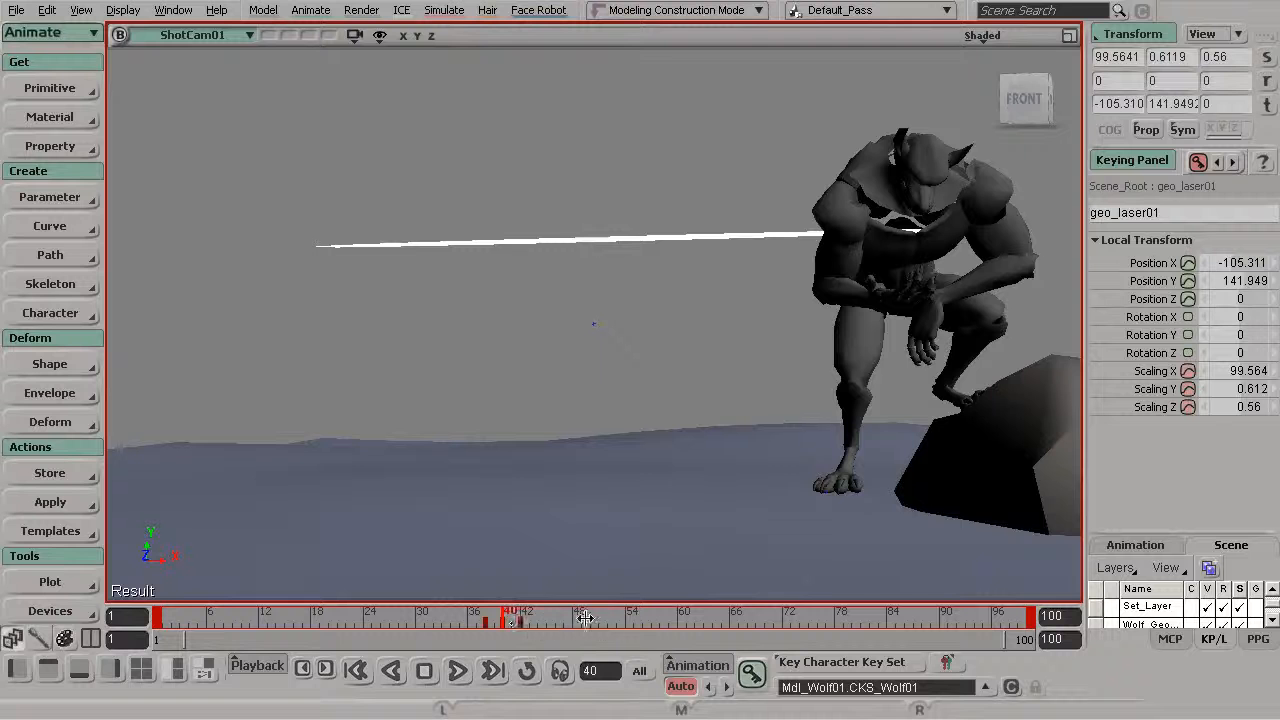
Switch the timeline's key display back to the character's keys.
right_click(572, 614)
mouse_move(690, 714)
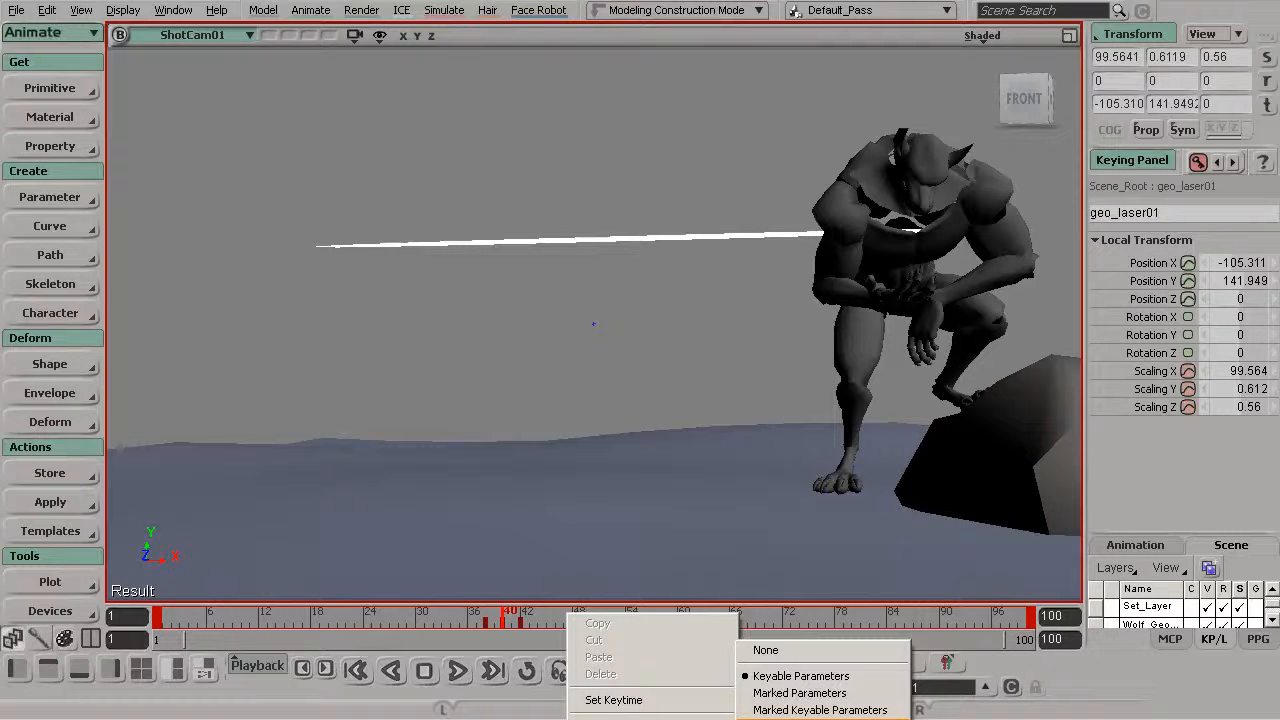
left_click(820, 718)
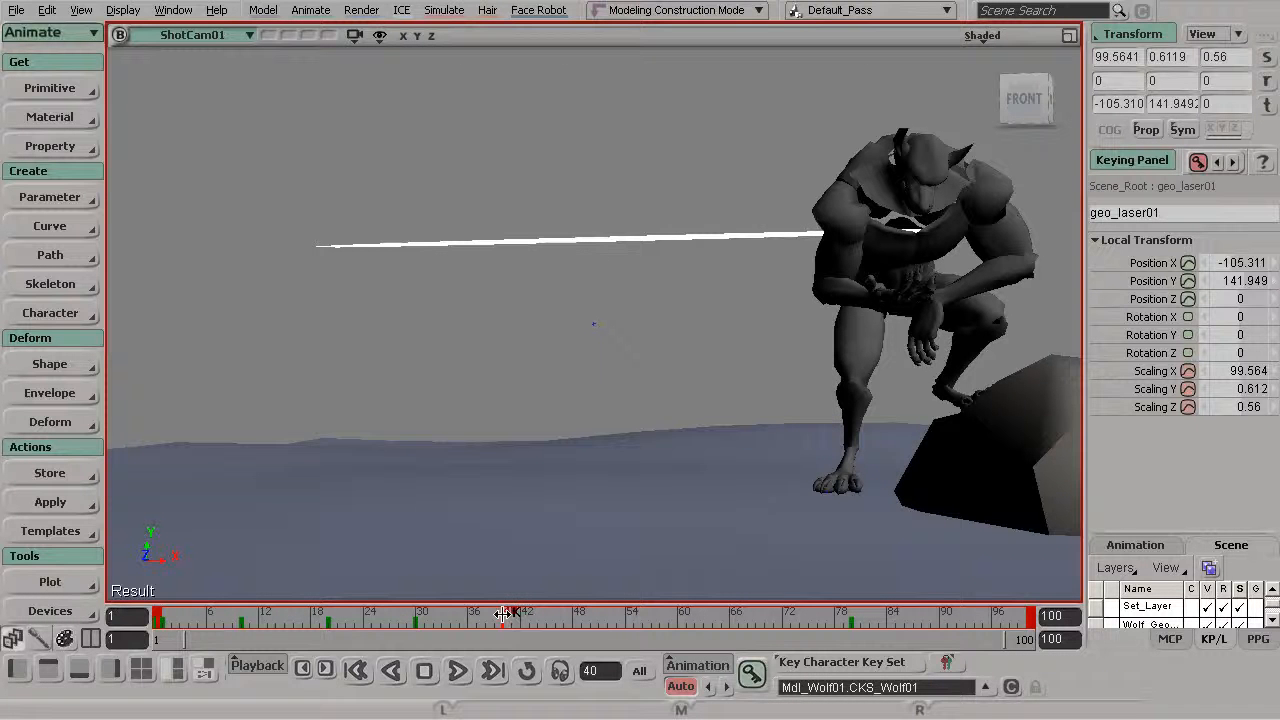
Maximize the User view and select the werewolf's right arm control at frame 40.
left_click(1069, 37)
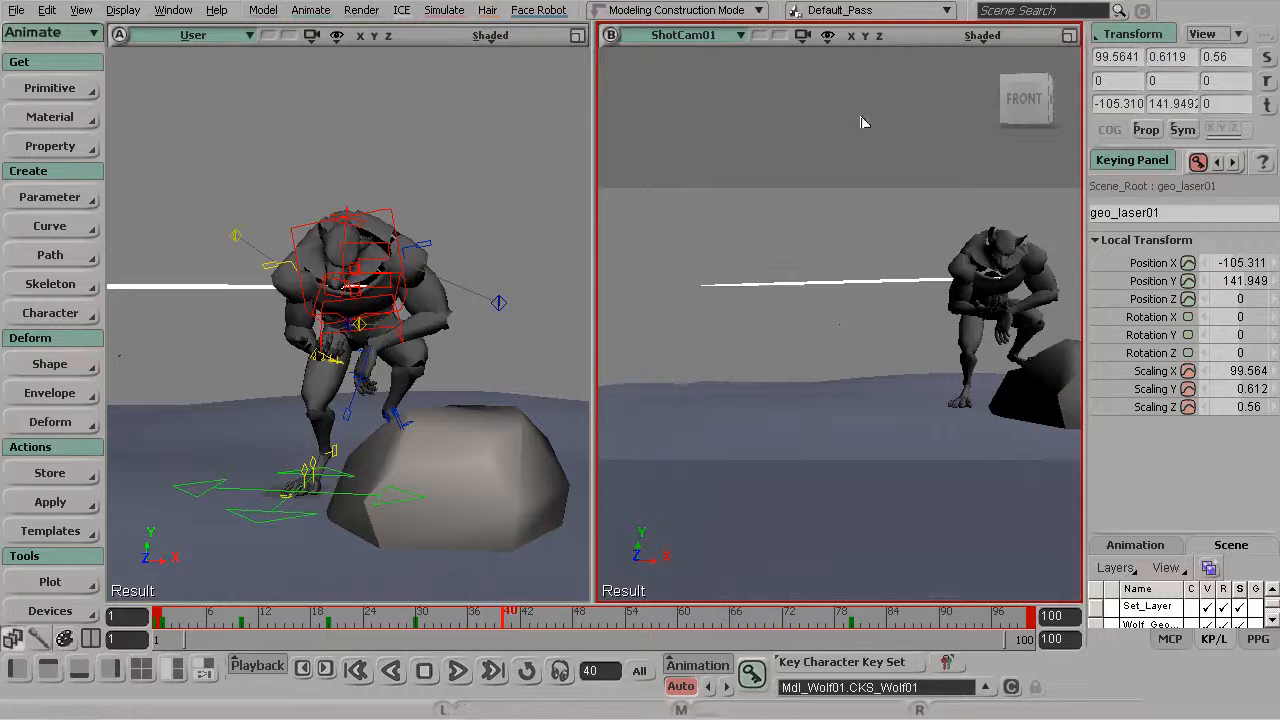
left_click(578, 36)
key("s")
right_click_drag(590, 258, 543, 263)
key("s")
left_click_drag(543, 265, 667, 426)
left_click(610, 379)
Add the right and left foot controls to the selection.
key("s")
middle_click_drag(667, 426, 659, 356)
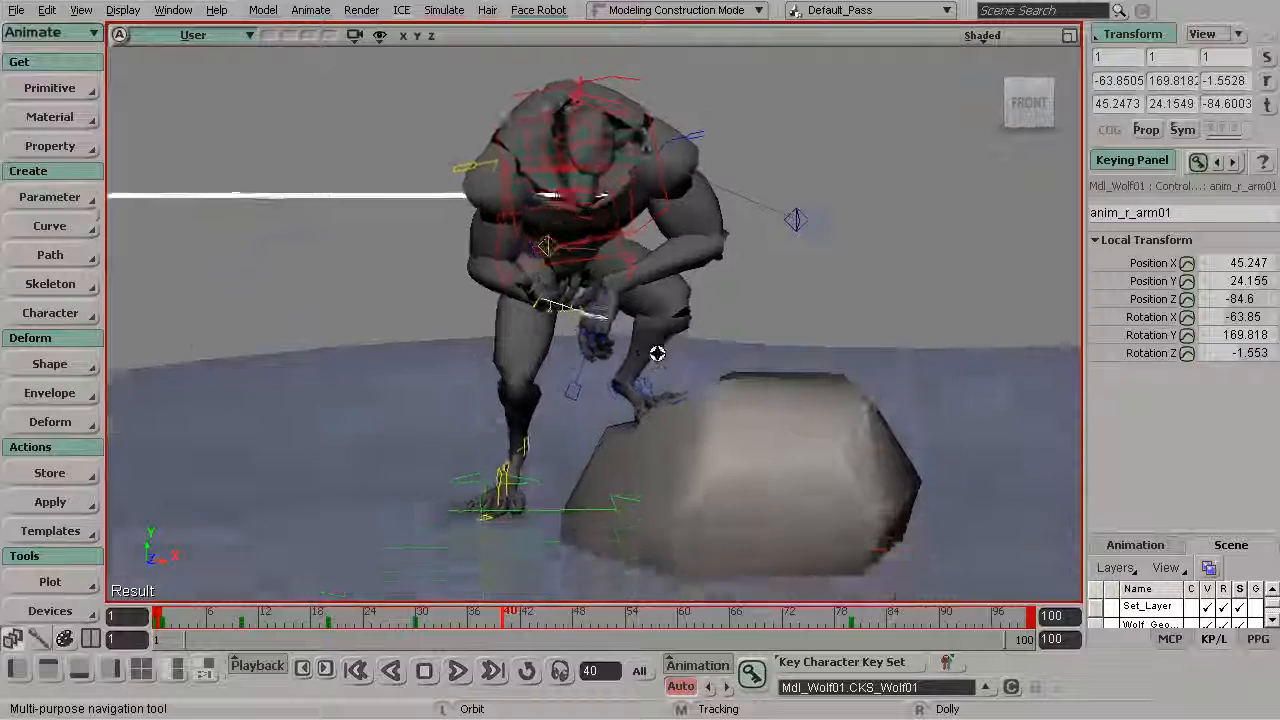
left_click_drag(659, 356, 617, 440)
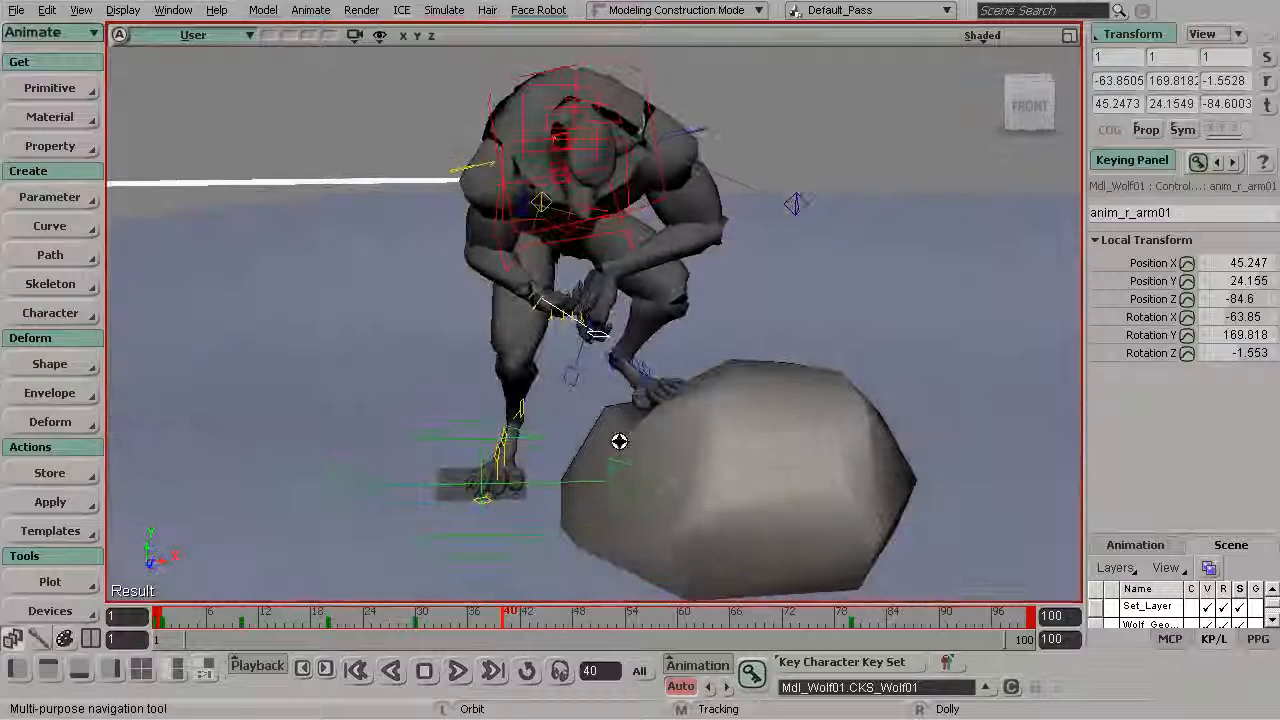
left_click(523, 405, "shift")
key("s")
middle_click_drag(579, 334, 581, 370)
left_click_drag(581, 370, 586, 337)
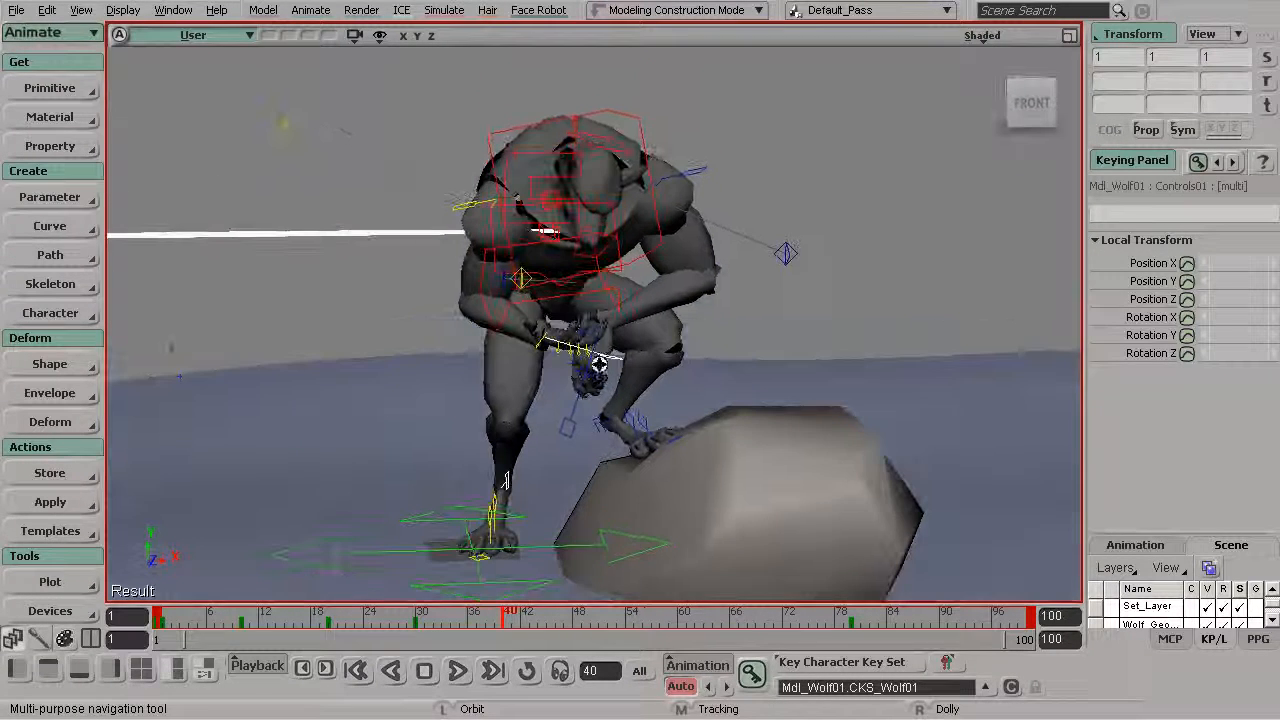
left_click(611, 416, "shift")
Add the elbow and knee direction controls and the main body control to the selection.
key("s")
left_click_drag(481, 368, 537, 479)
left_click(768, 295, "shift")
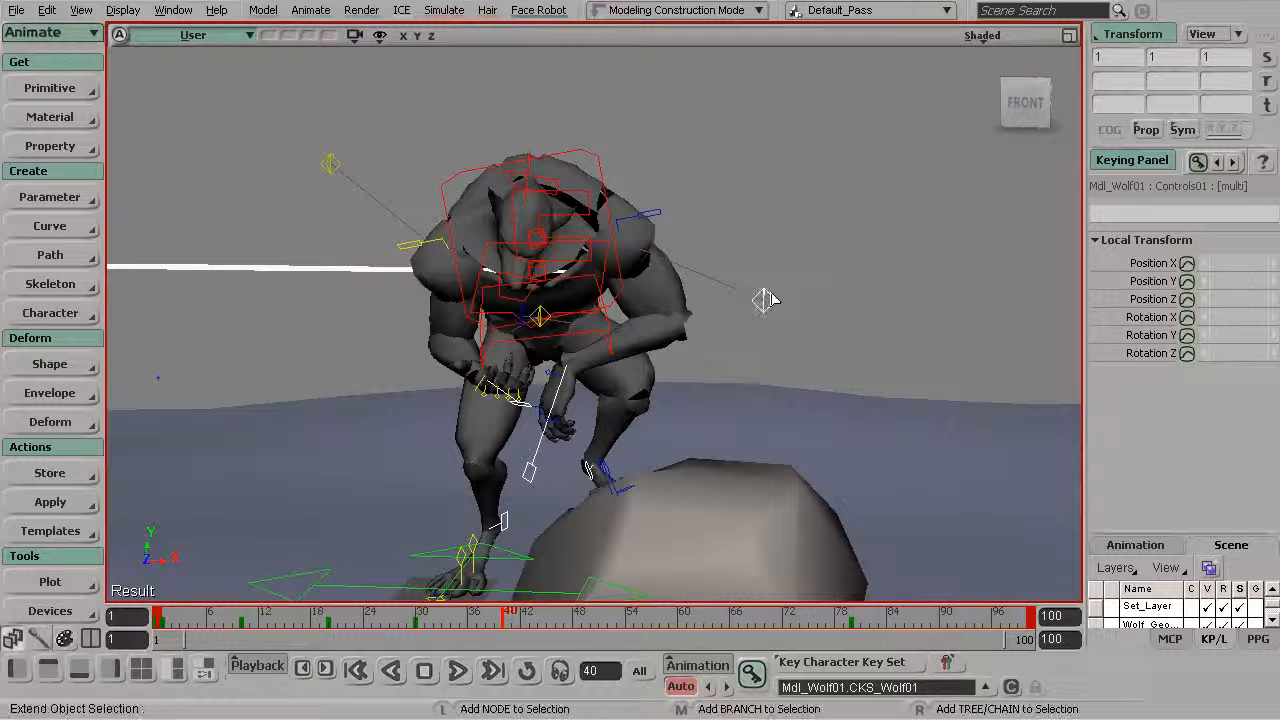
key("s")
left_click_drag(740, 392, 860, 373)
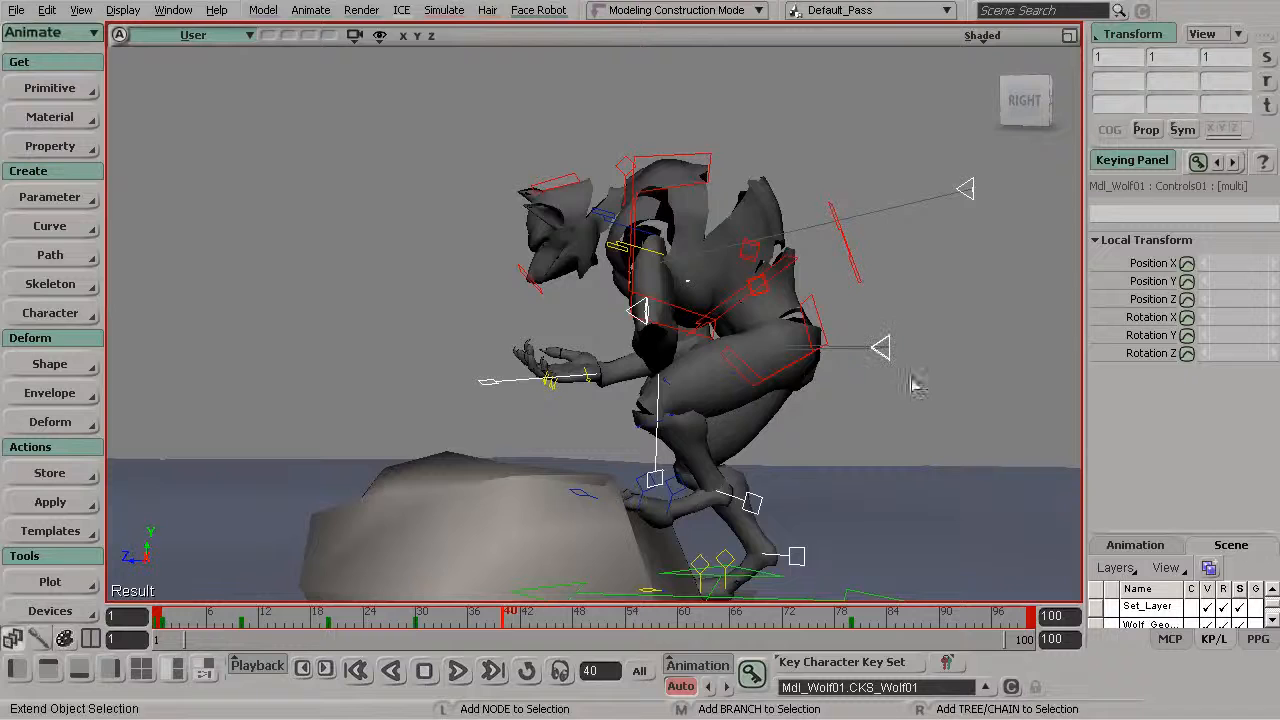
key("s")
left_click_drag(608, 374, 685, 392)
left_click(823, 262, "shift")
Move the selected controls along global X away from the rock at frame 40, comparing the pose with the preceding frames.
key("s")
left_click_drag(823, 262, 676, 312)
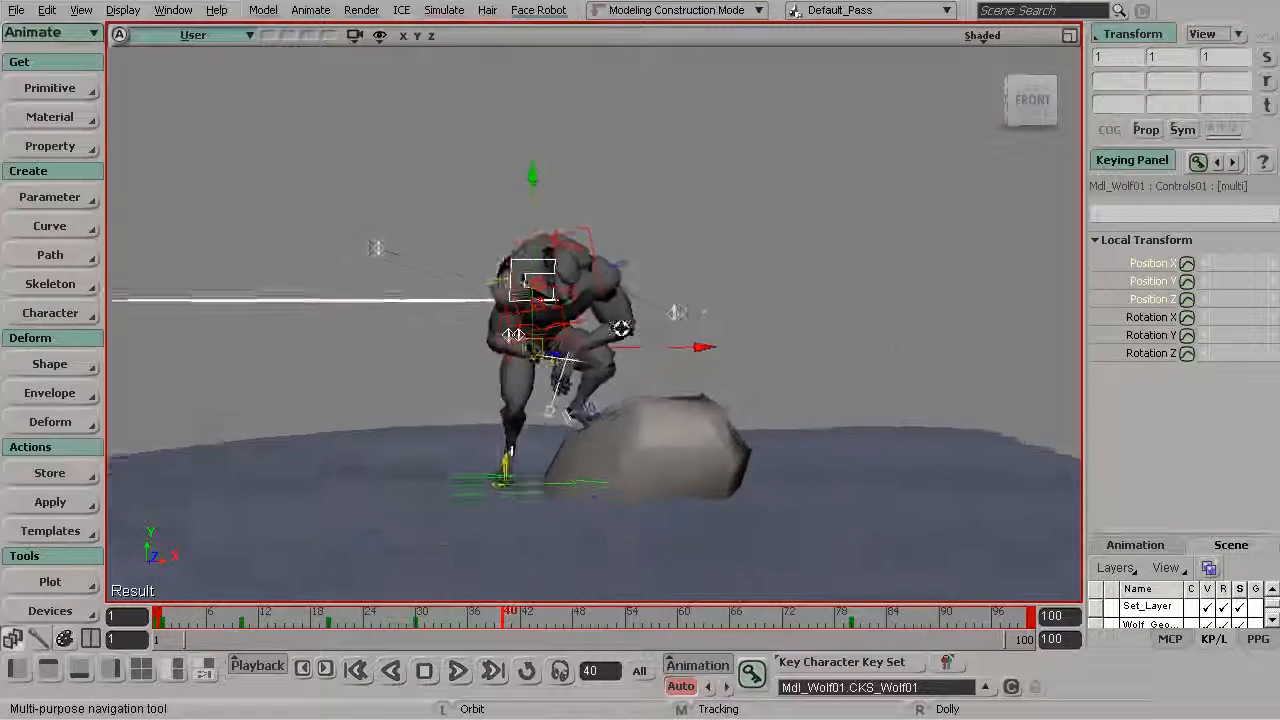
middle_click_drag(621, 328, 802, 325)
left_click_drag(892, 342, 740, 340)
left_click_drag(482, 618, 500, 641)
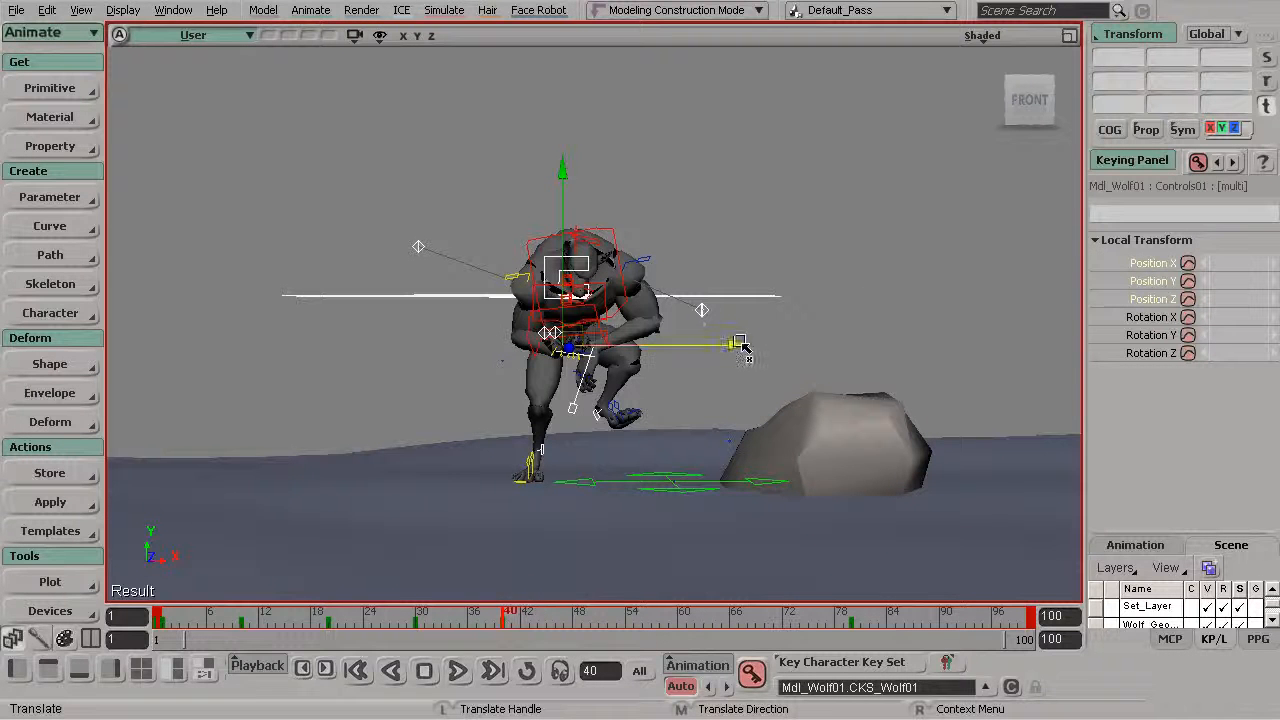
left_click_drag(744, 346, 732, 345)
mouse_move(508, 617)
left_mouse_down()
mouse_move(488, 622)
mouse_move(500, 623)
left_mouse_up()
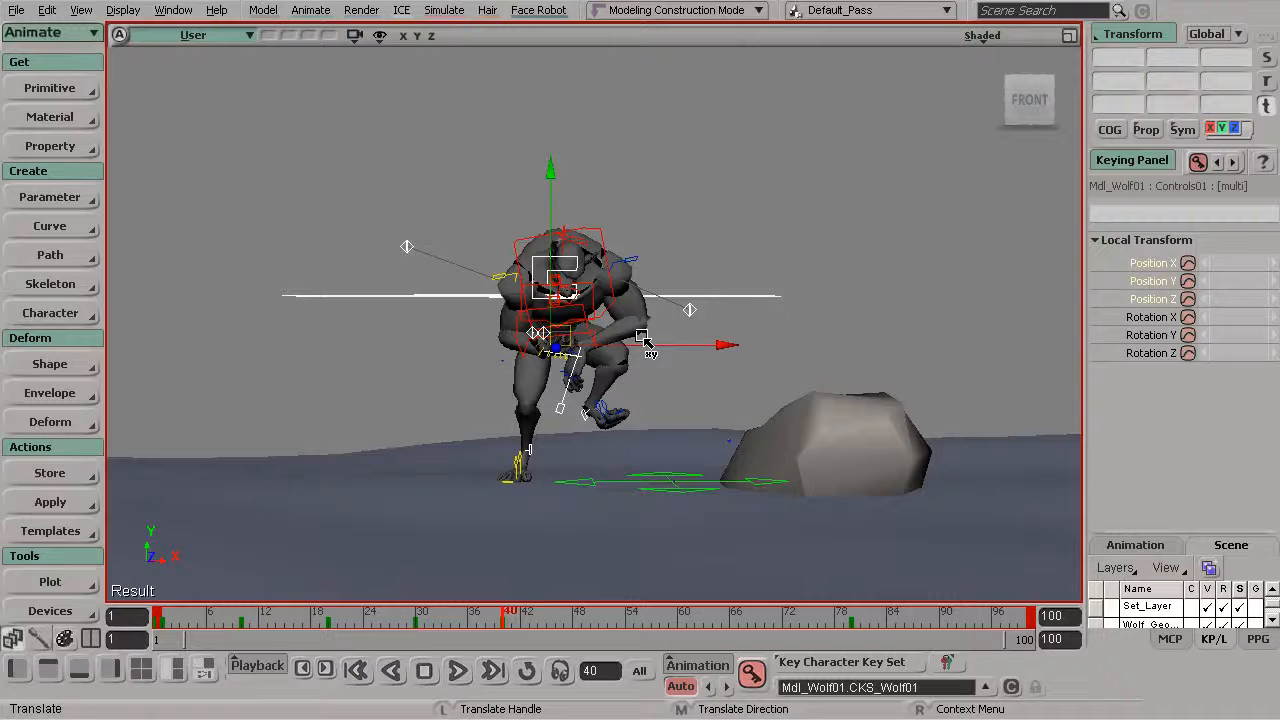
key("space")
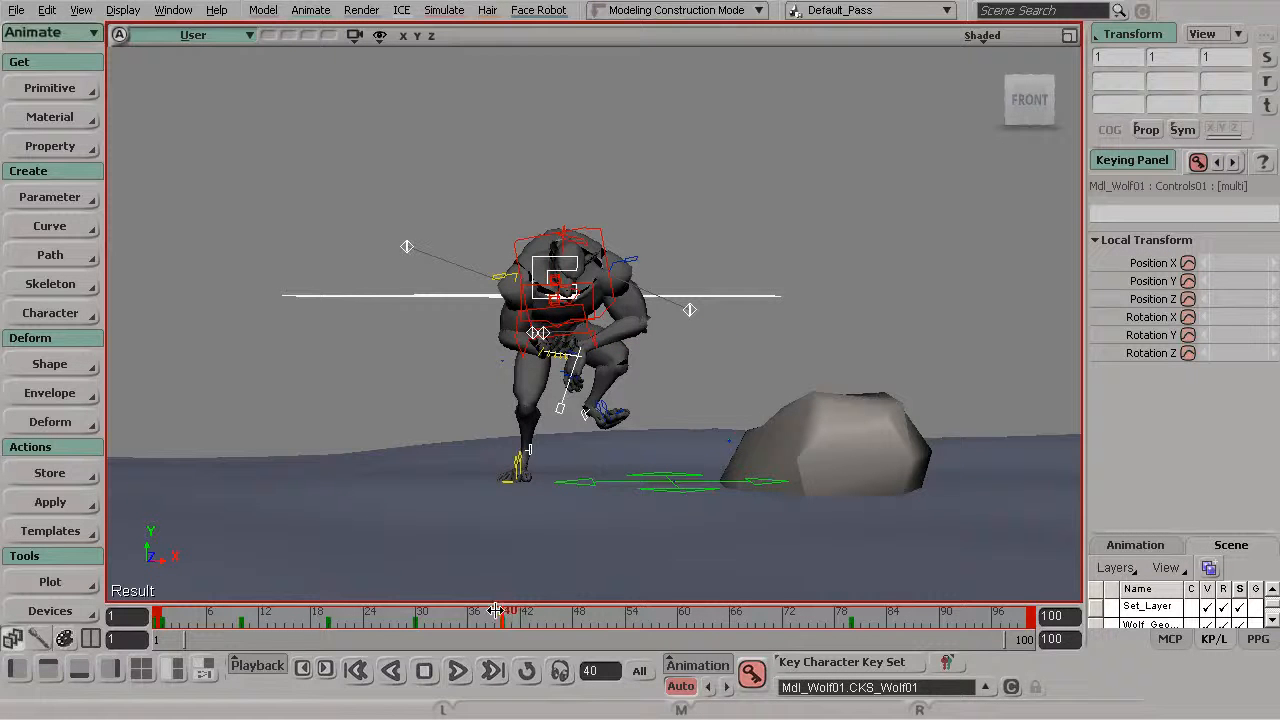
Raise the selected werewolf controls slightly along global Y at frame 40, comparing with the preceding frames.
left_click_drag(495, 606, 487, 620)
key("s")
left_click_drag(686, 324, 612, 290)
key("v")
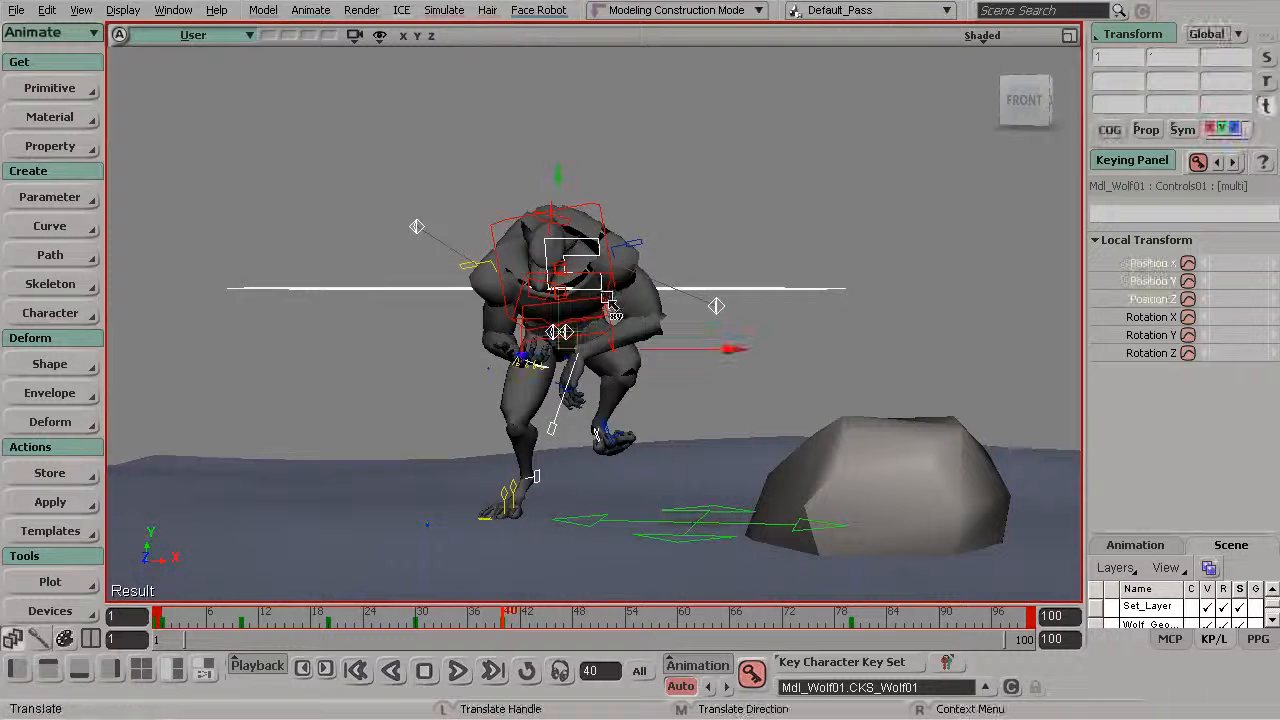
left_click_drag(556, 172, 558, 158)
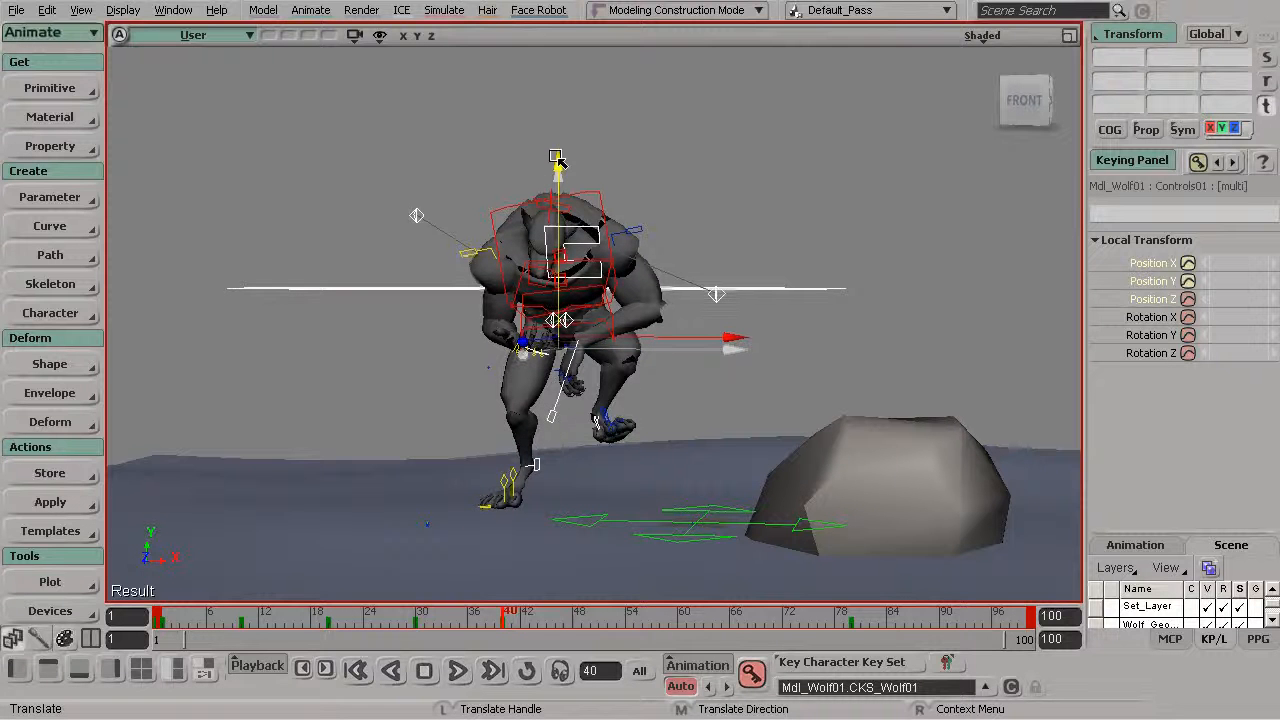
mouse_move(505, 619)
left_mouse_down()
mouse_move(488, 620)
mouse_move(519, 622)
mouse_move(501, 635)
left_mouse_up()
Select the werewolf's COG control and rotate it locally to about -2, 59 and 18 degrees in X, Y and Z.
key("space")
key("s")
left_click_drag(609, 288, 578, 280)
middle_click_drag(578, 280, 620, 344)
right_click_drag(617, 320, 680, 290)
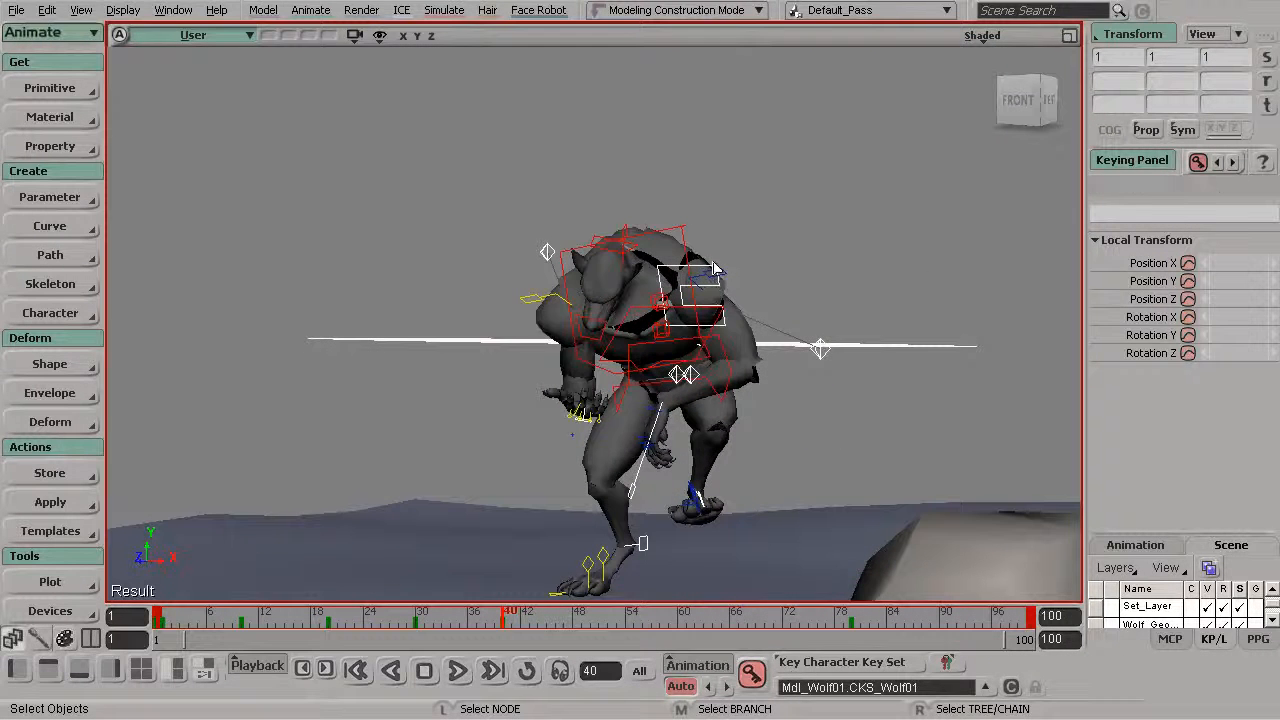
left_click(714, 270)
key("c")
key("s")
left_click_drag(654, 366, 654, 394)
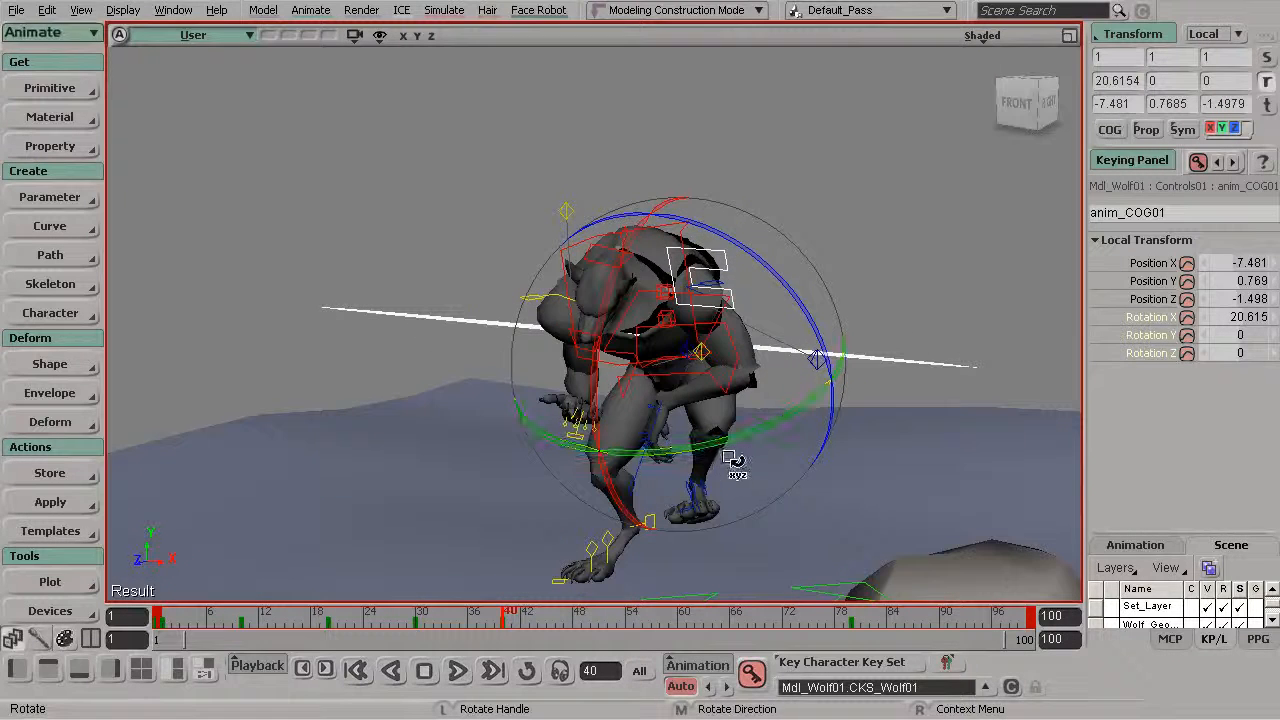
left_click_drag(683, 451, 822, 408)
key("s")
left_click_drag(674, 383, 703, 347)
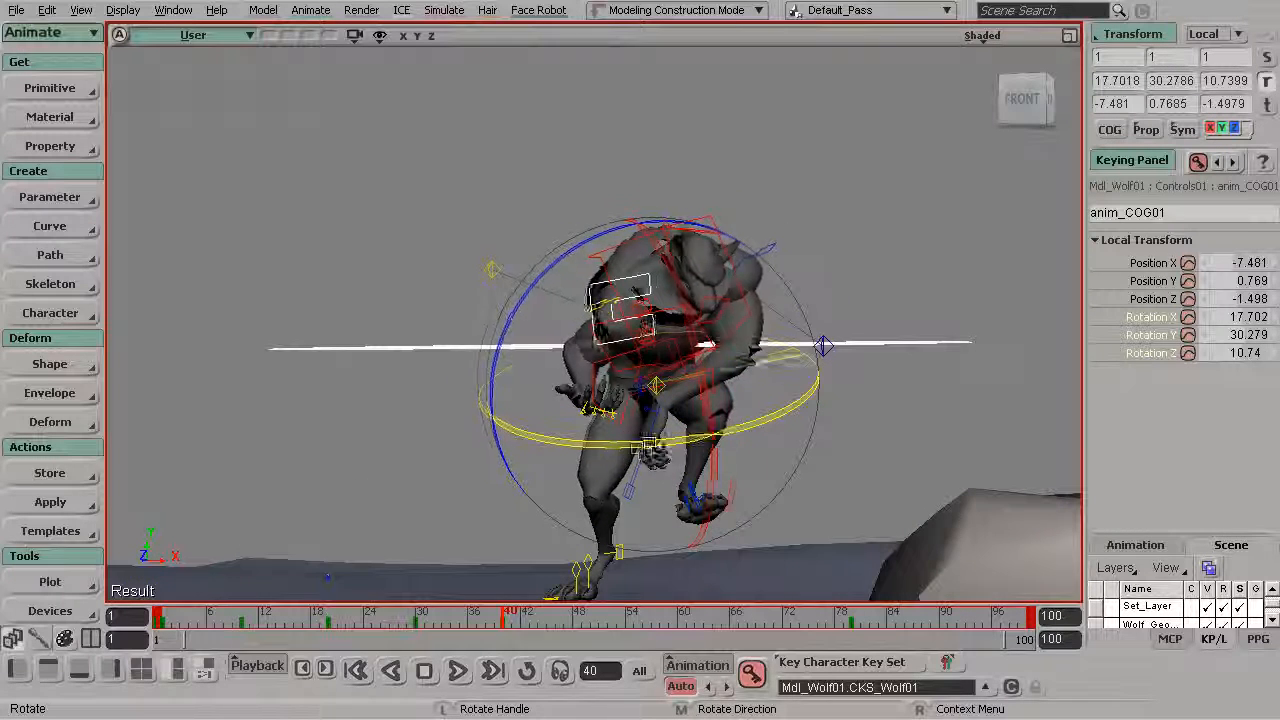
left_click_drag(690, 443, 696, 444)
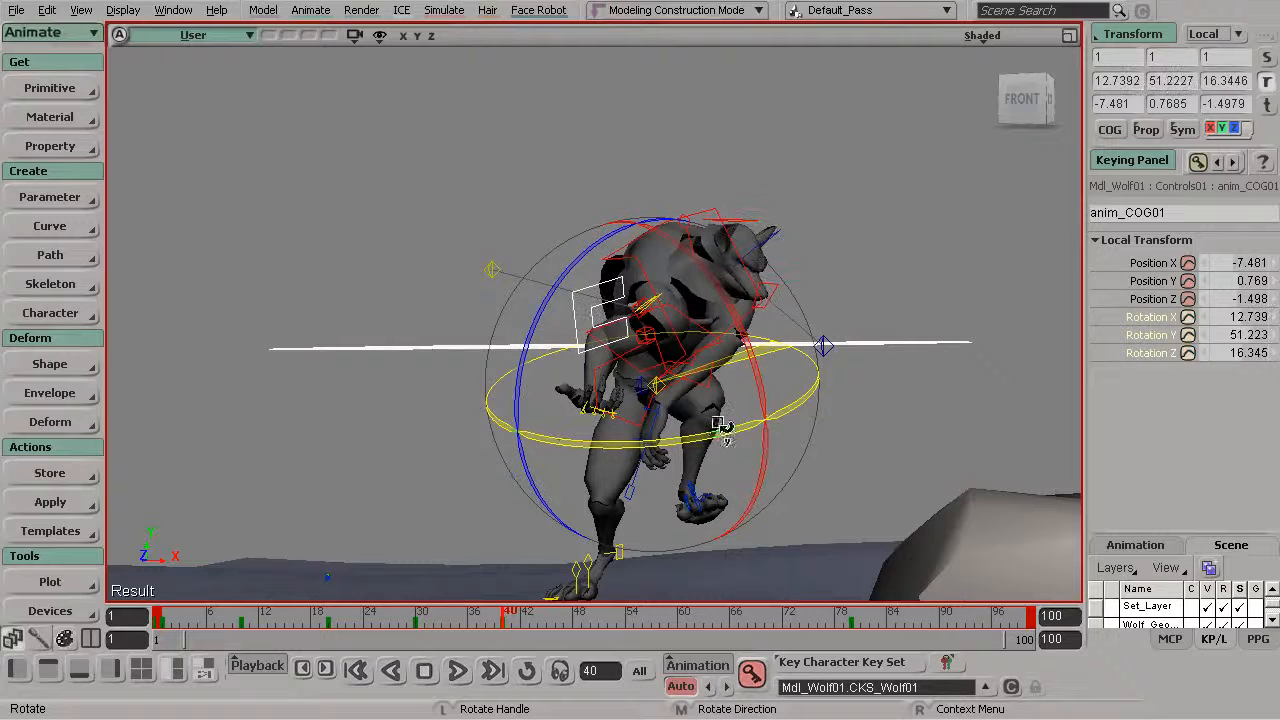
left_click_drag(702, 437, 757, 366)
left_click_drag(722, 294, 722, 284)
Move the COG control slightly away from the rock to about -8.1, -0.06 and -1.5 in local position.
key("v")
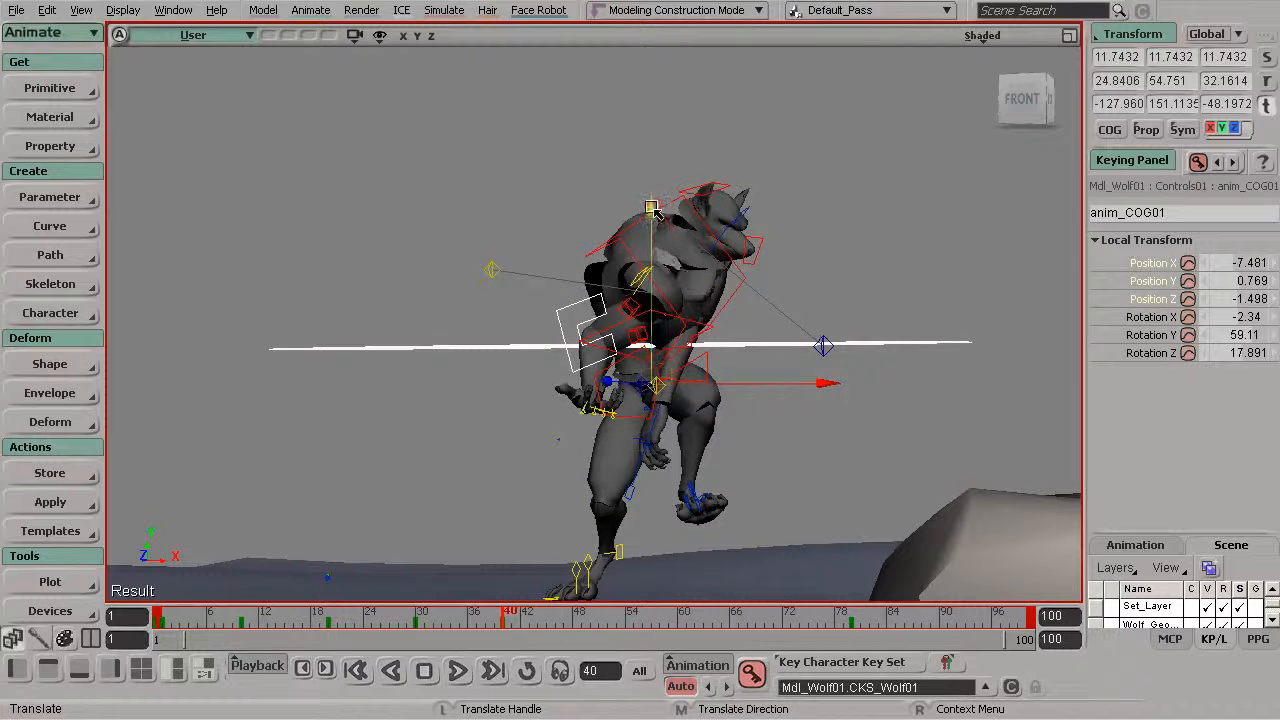
left_click_drag(662, 298, 714, 386, "alt")
mouse_move(820, 396)
left_mouse_down()
mouse_move(794, 394)
mouse_move(807, 394)
left_mouse_up()
left_click_drag(760, 350, 714, 349, "alt")
key("c")
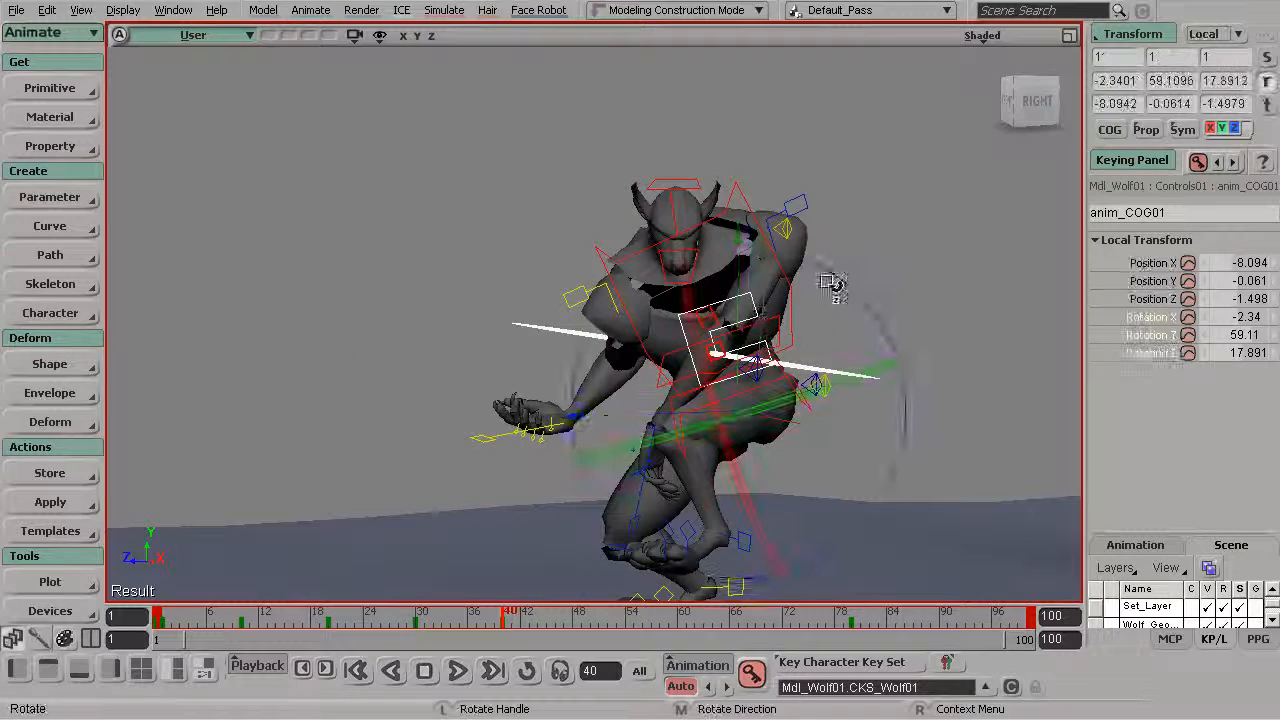
Reset the rotations of the chest and back controls to 0.
key("space")
left_click_drag(851, 281, 809, 363)
left_click(628, 249)
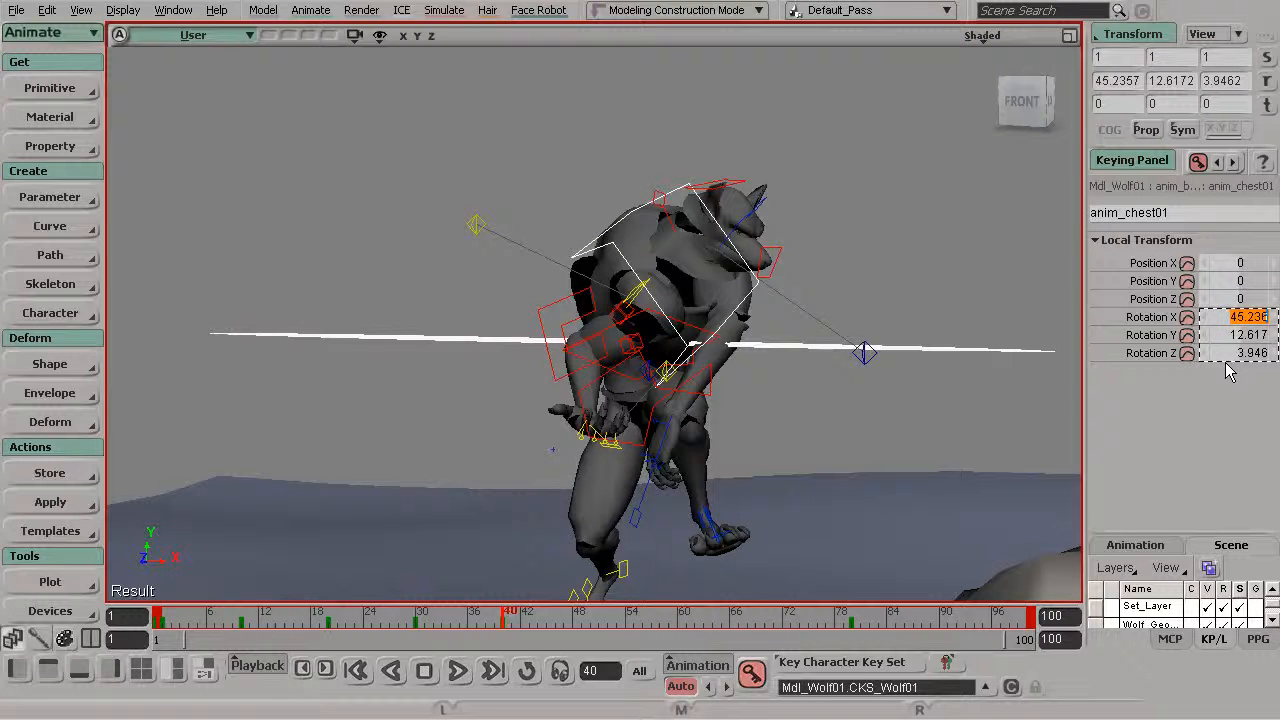
type("0")
key("Return")
left_click_drag(375, 340, 485, 343, "alt")
left_click(491, 318)
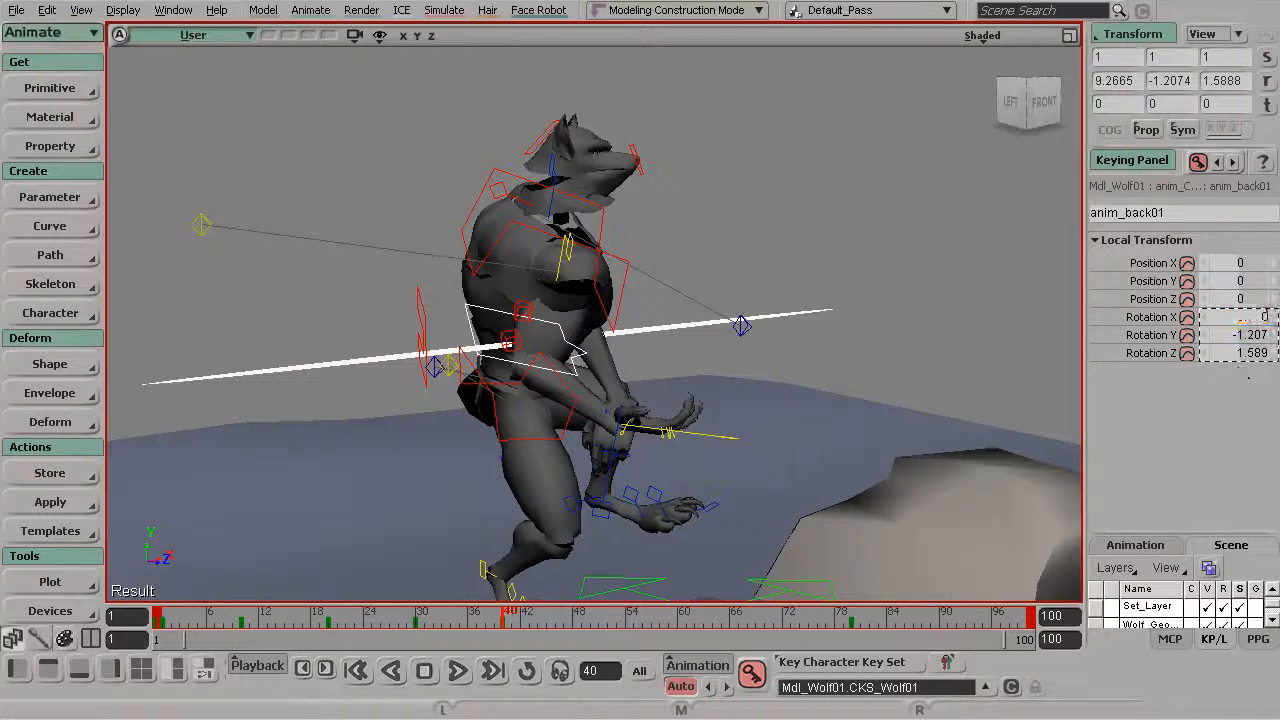
key("Return")
Bend the chest control forward to about 49 degrees around local X, and restore the ShotCam view beside the User view.
key("s")
left_click_drag(671, 329, 663, 300)
left_click(741, 290)
key("c")
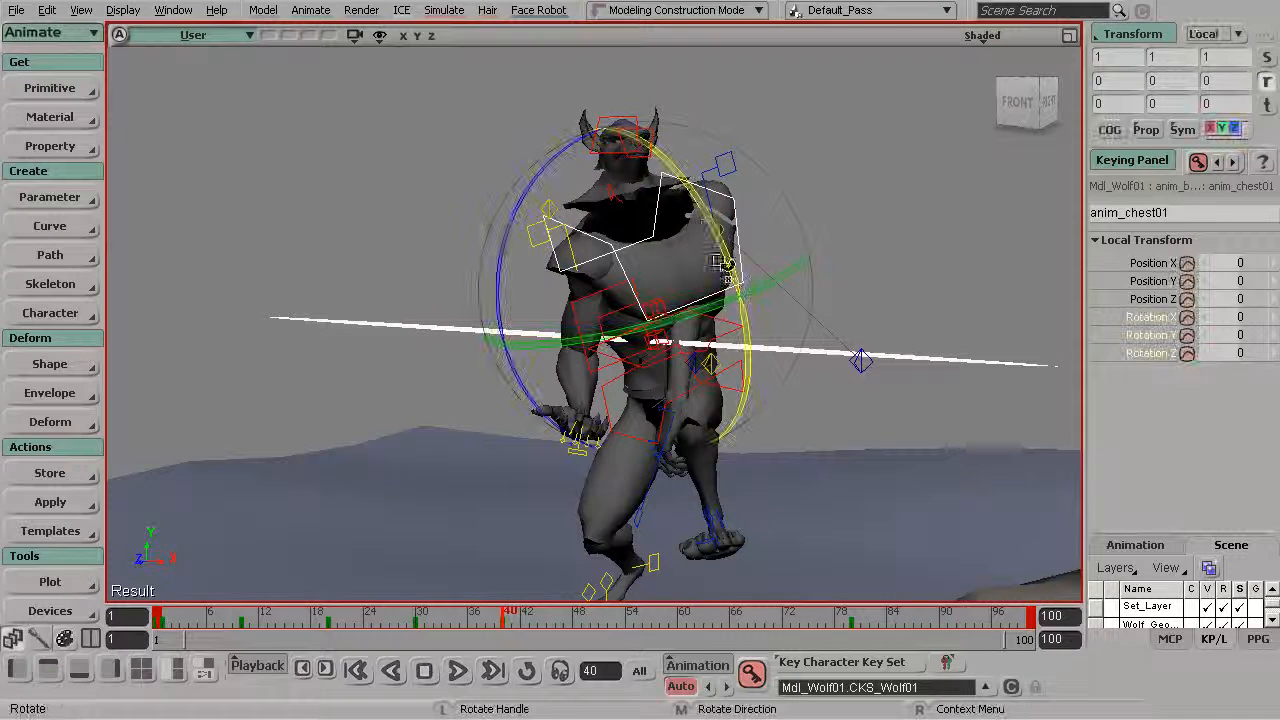
left_click_drag(713, 226, 738, 344)
left_click(1069, 36)
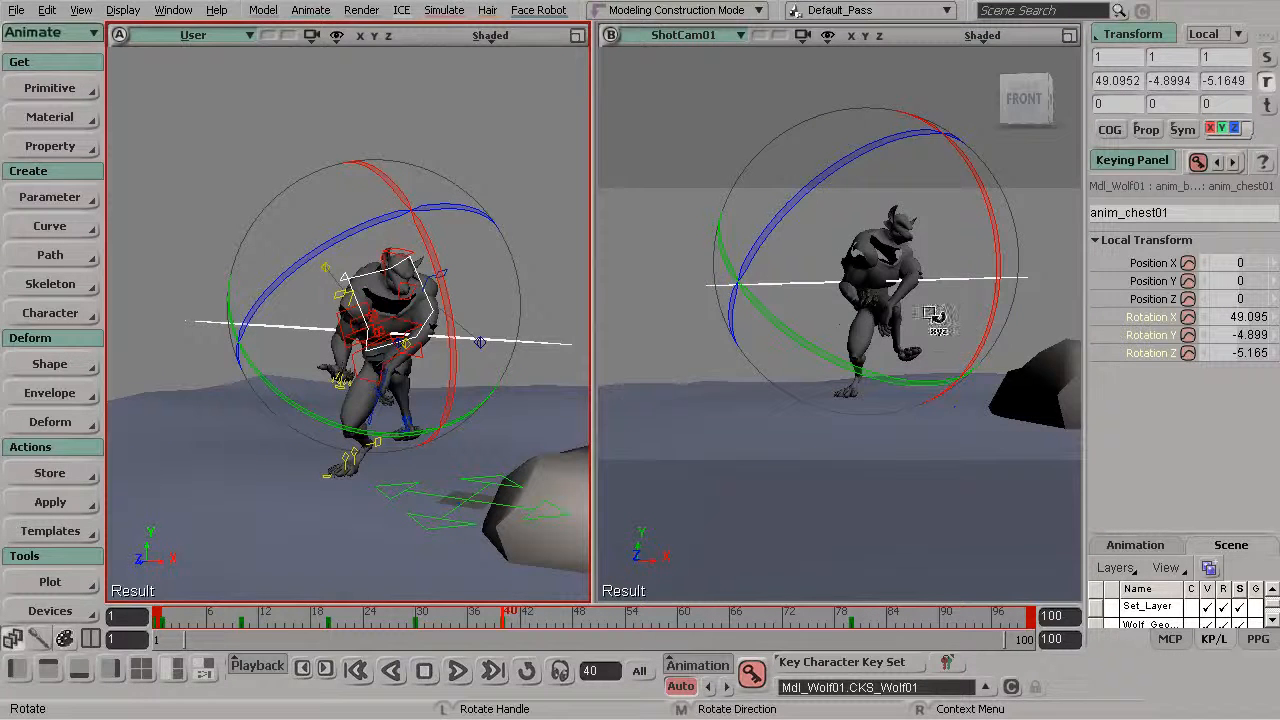
mouse_move(998, 290)
left_mouse_down()
mouse_move(1000, 302)
mouse_move(1002, 285)
left_mouse_up()
Rotate the COG control further, to about -7, 76 and 32 degrees in X, Y and Z.
key("space")
key("s")
left_click_drag(508, 323, 466, 343)
middle_click_drag(466, 343, 467, 332)
left_click_drag(467, 332, 446, 364)
left_click(529, 328)
key("c")
key("s")
left_click_drag(452, 437, 318, 338)
key("s")
mouse_move(408, 318)
left_mouse_down()
mouse_move(427, 295)
mouse_move(408, 298)
left_mouse_up()
Reset the rotations of the neck and head controls to 0 on all axes.
key("space")
key("s")
left_click_drag(340, 246, 382, 240)
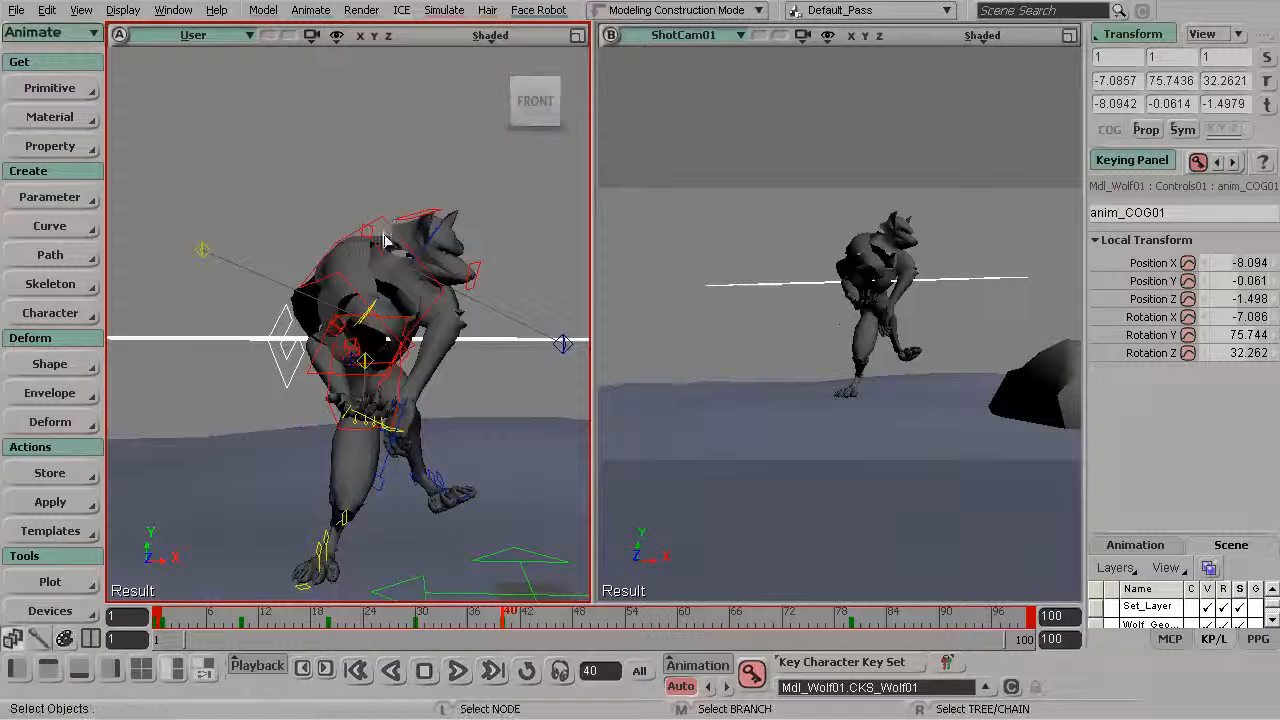
left_click(369, 233)
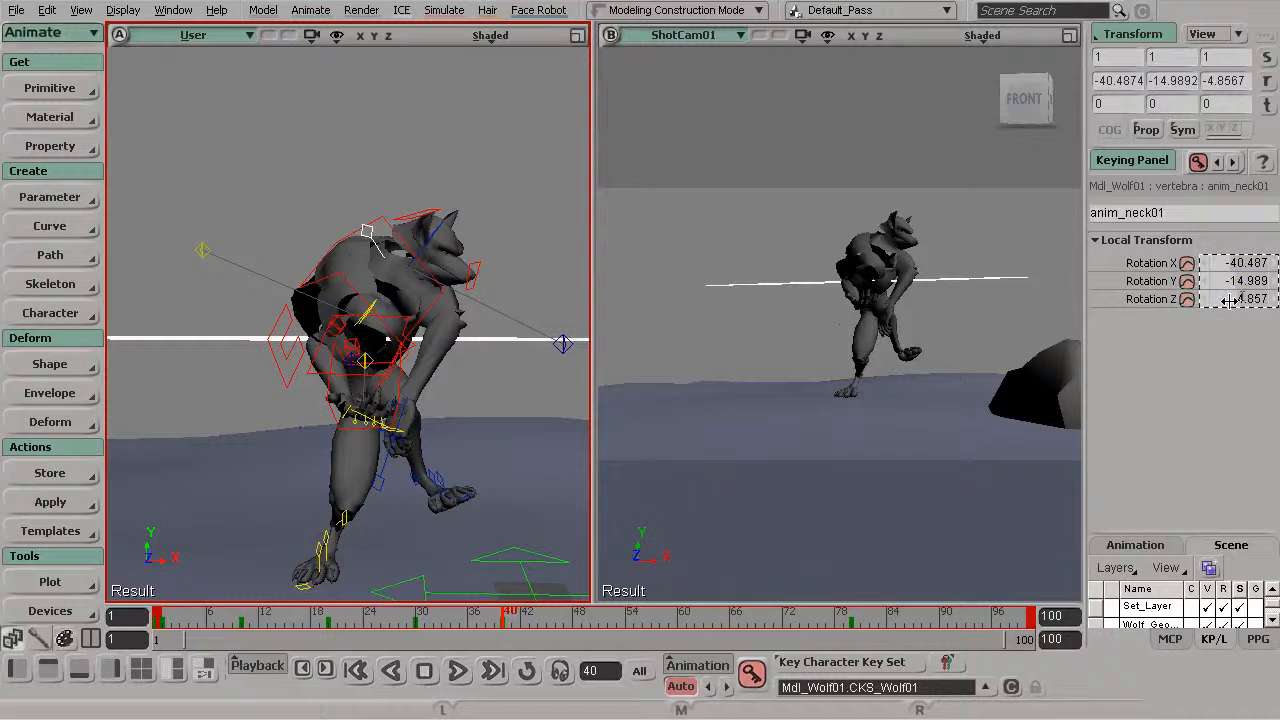
key("Return")
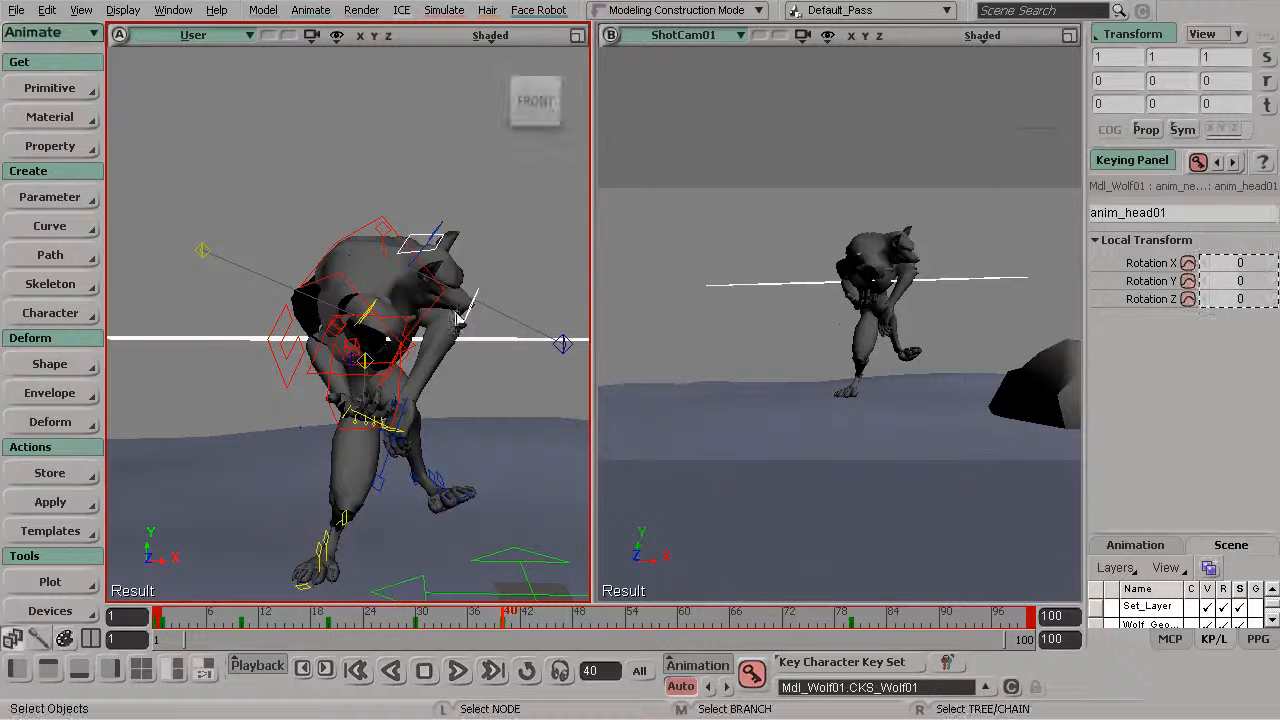
Tilt the head control downward by about 26 degrees around its local X axis.
key("c")
left_click_drag(541, 221, 537, 268)
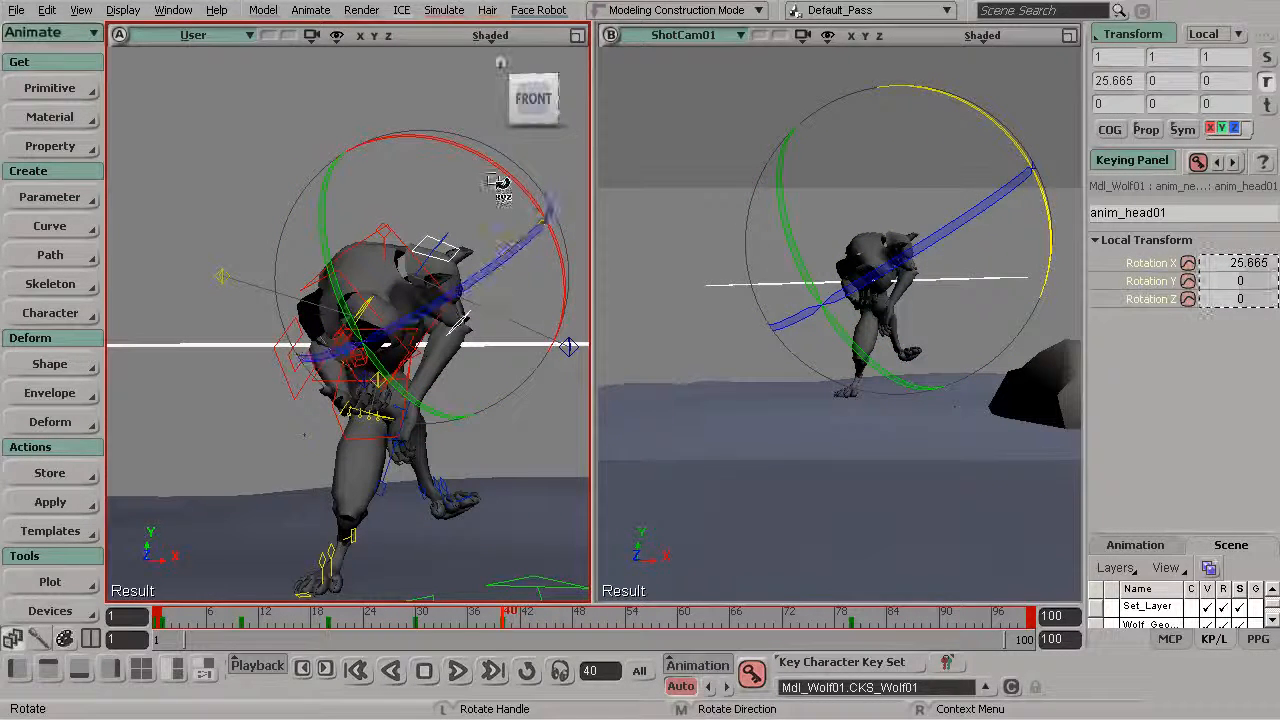
left_click_drag(503, 171, 509, 171)
key("space")
Move the left arm control up and out toward the rock, to about 3.7, 1.8 and 64.2 in local position.
key("s")
left_click_drag(472, 300, 498, 246)
left_click(339, 426)
key("s")
key("v")
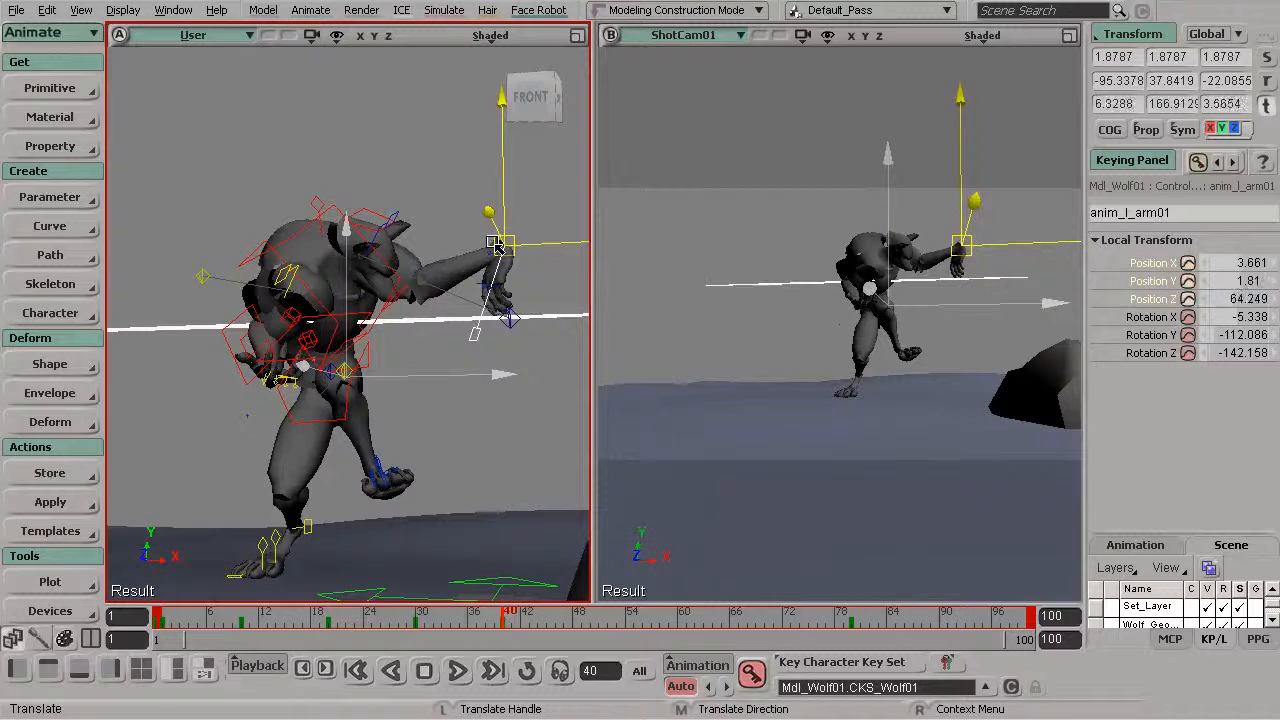
Rotate the left arm control to about 41, 51 and -9 degrees so the hand points toward the rock.
key("s")
middle_click_drag(498, 246, 422, 318)
left_click_drag(422, 318, 412, 393)
key("c")
left_click_drag(494, 368, 516, 219)
key("s")
left_click_drag(484, 345, 470, 299)
key("c")
left_click_drag(413, 396, 374, 325)
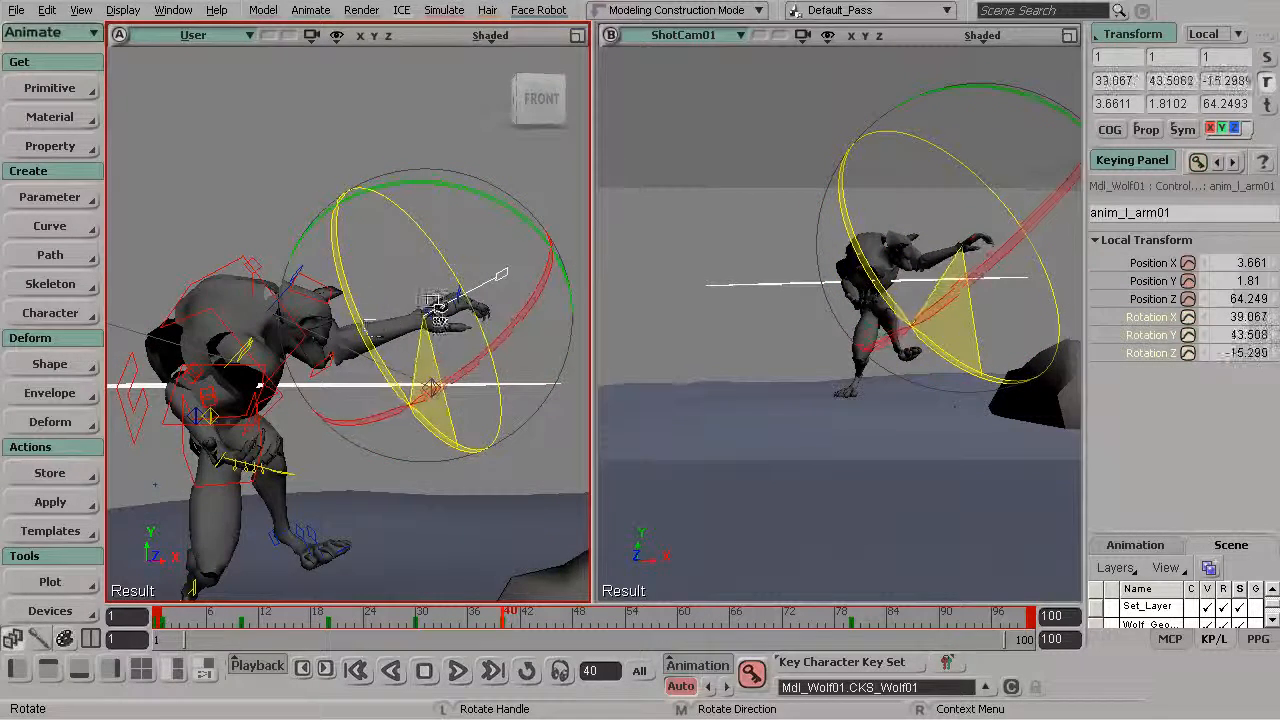
left_click_drag(506, 209, 481, 195)
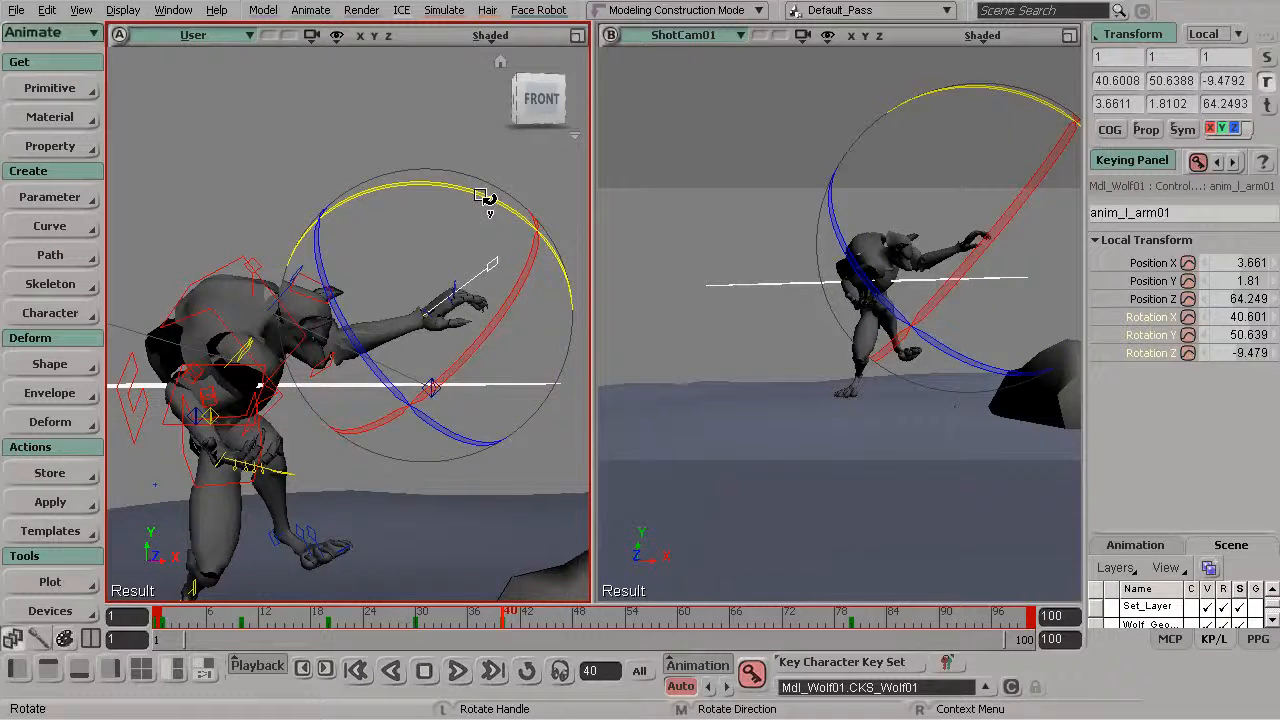
Select the left elbow direction control and raise it above the outstretched left arm.
key("space")
key("s")
left_click_drag(466, 283, 444, 286)
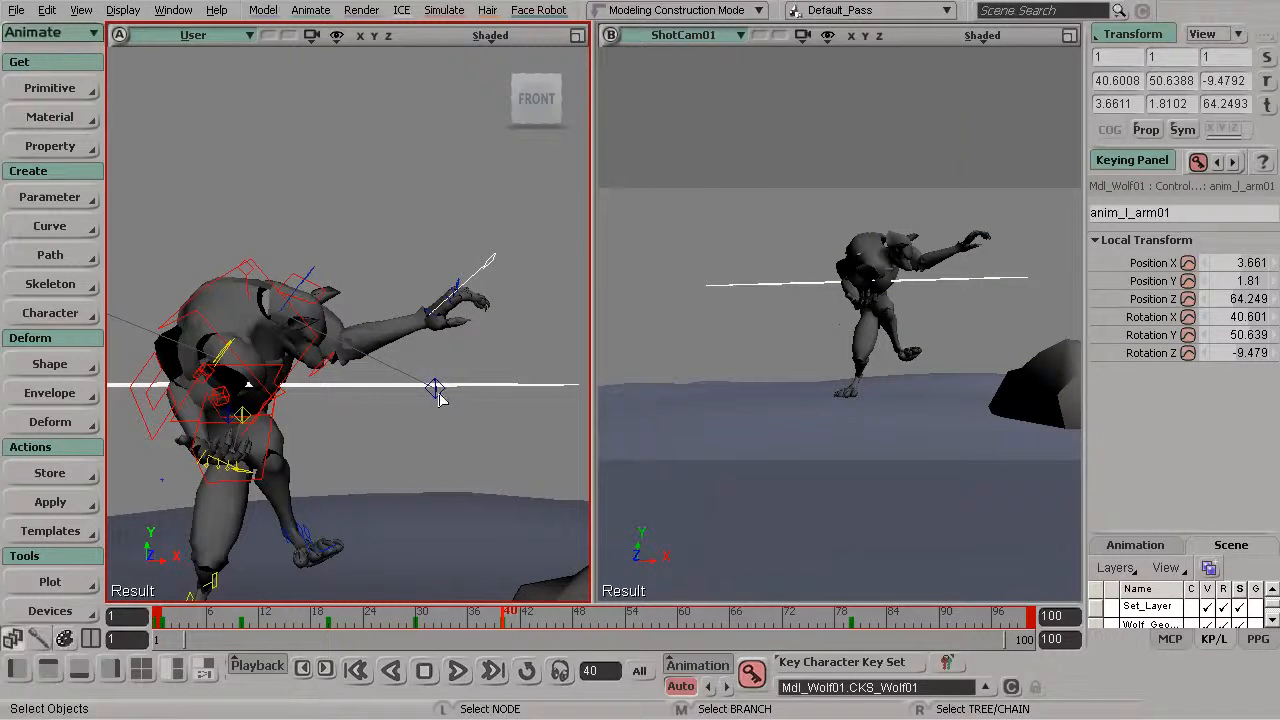
left_click(436, 391)
key("v")
key("s")
right_click_drag(408, 390, 422, 398)
left_click_drag(435, 387, 428, 275)
Pull the left elbow direction control back along global X toward the shoulder to adjust the arm's bend.
key("s")
left_click_drag(428, 275, 353, 337)
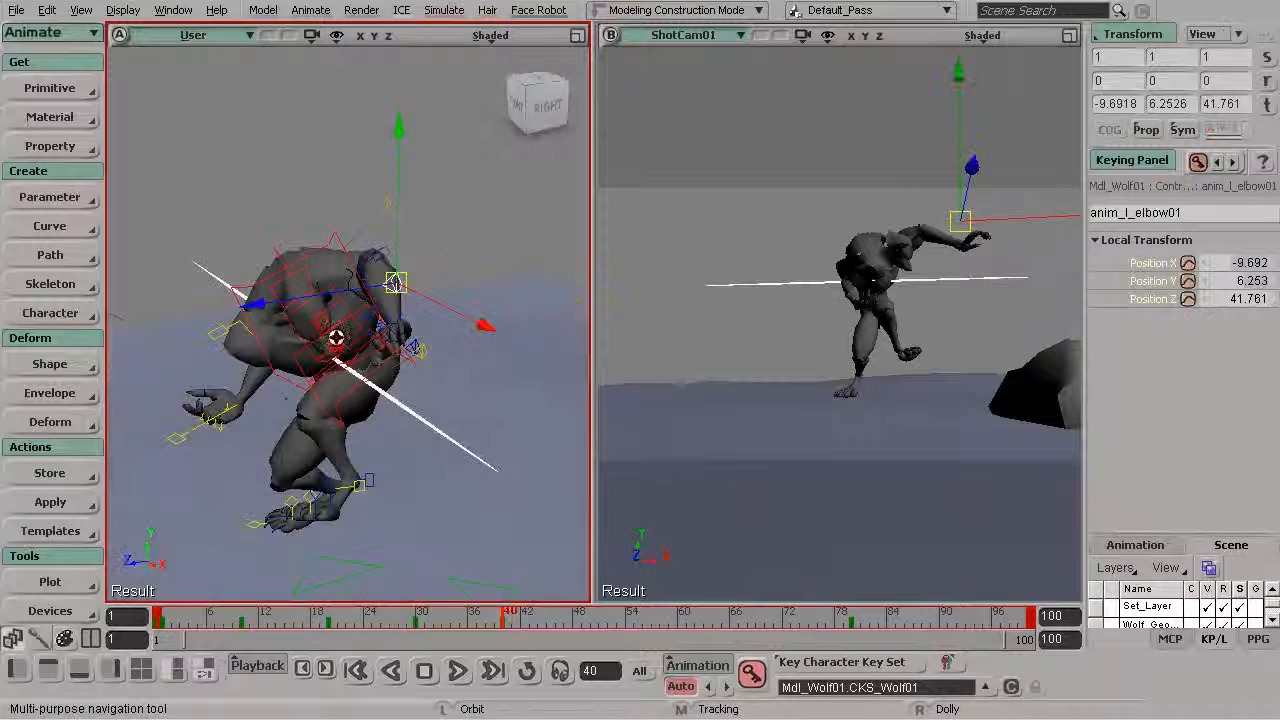
key("s")
left_click_drag(420, 300, 351, 281)
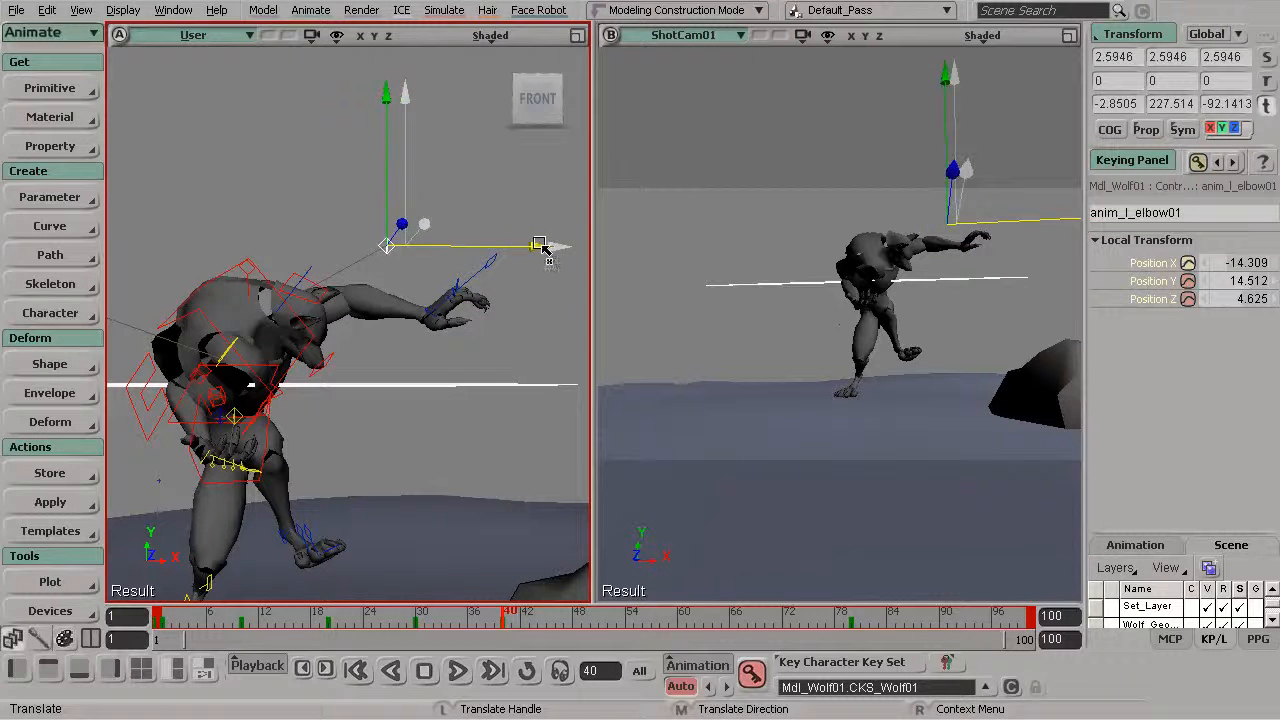
key("s")
left_click_drag(420, 340, 230, 378)
left_click(347, 255)
key("s")
key("s")
key("s")
Swing the right arm control forward past the legs and rotate it to about -81, 97 and -74 degrees.
left_click(262, 402)
key("s")
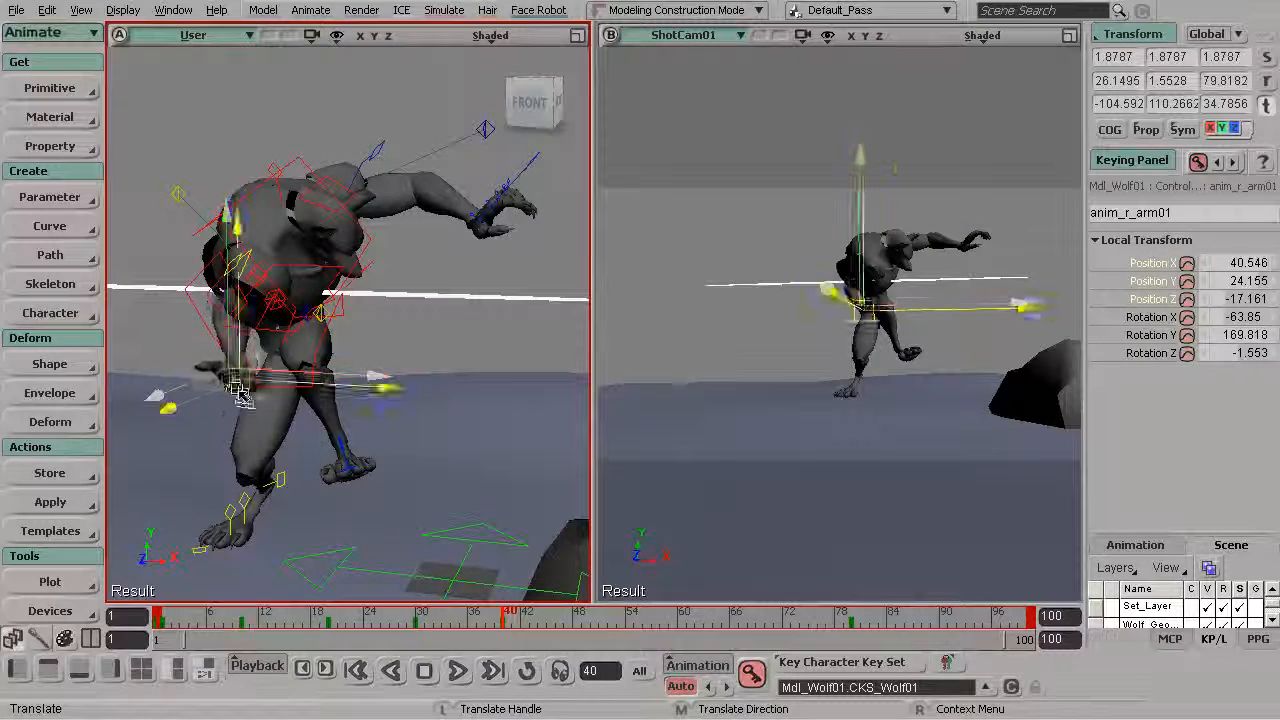
left_click_drag(306, 394, 321, 397)
key("c")
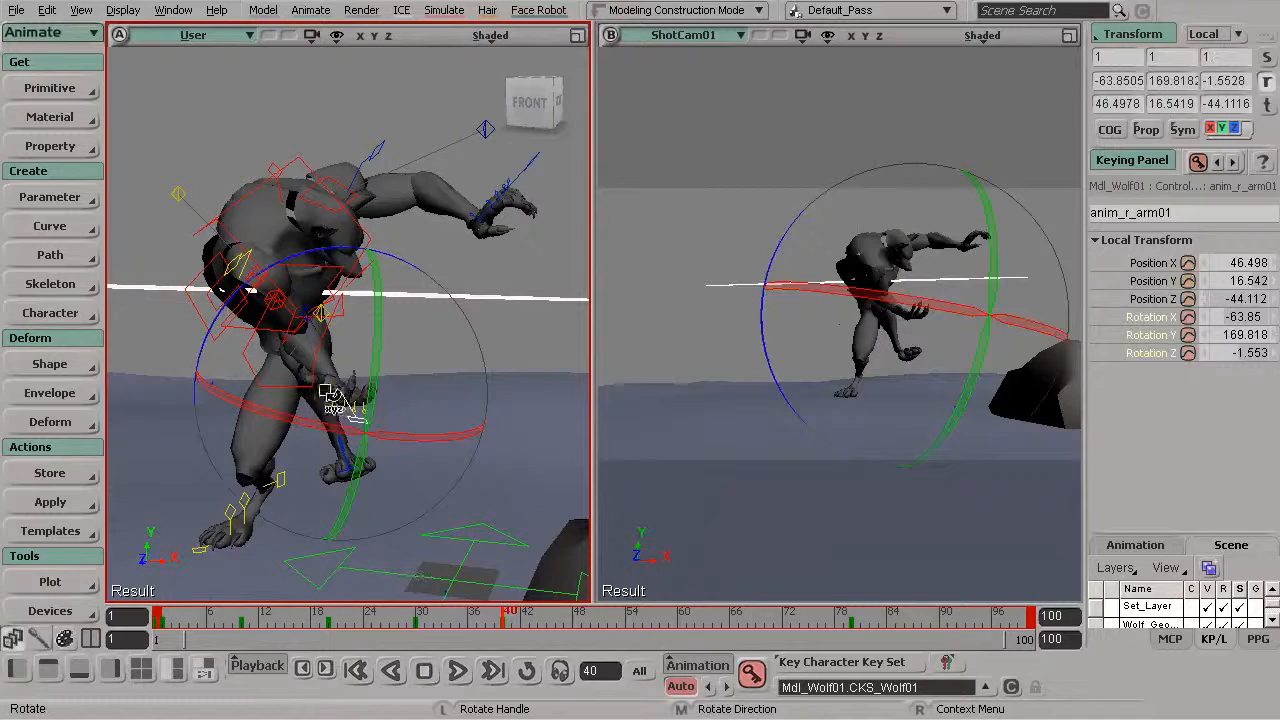
left_click_drag(260, 272, 354, 384)
key("v")
key("space")
Move the right elbow direction control down and behind the werewolf's body to bend the right arm backward.
mouse_move(240, 330)
left_mouse_down("alt")
mouse_move(306, 314)
mouse_move(237, 309)
left_mouse_up("alt")
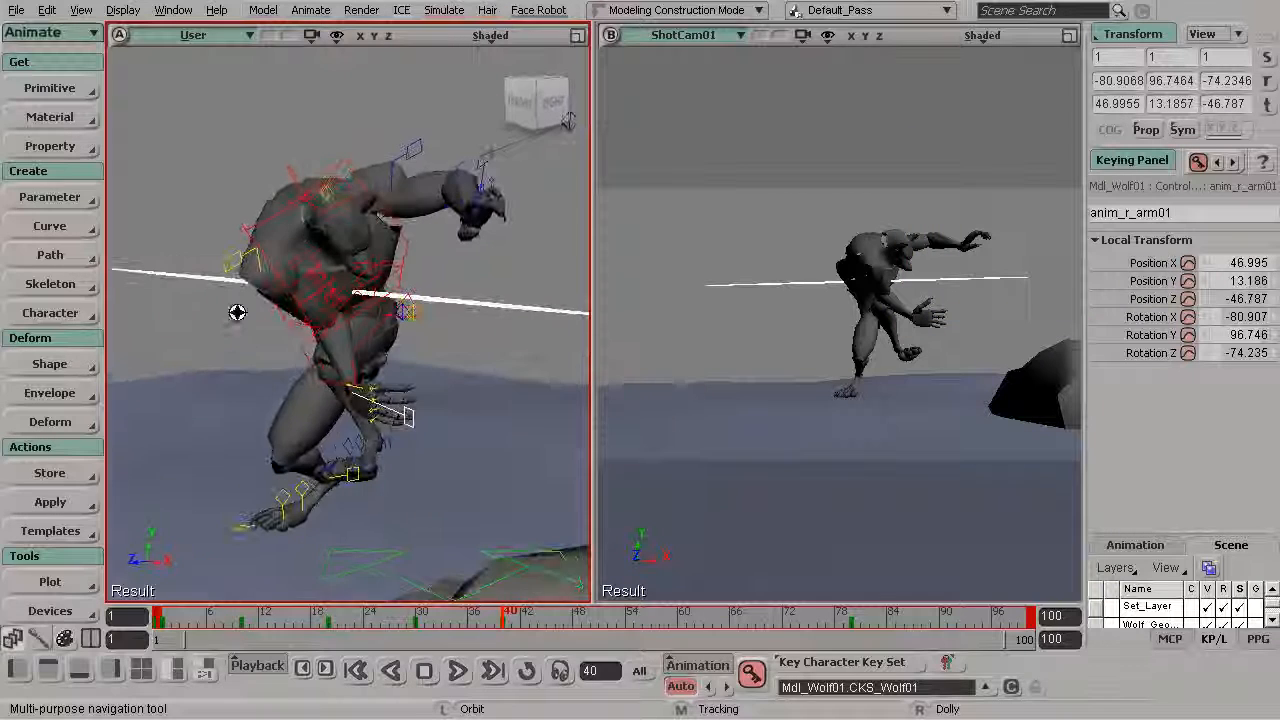
left_click(326, 193)
left_click_drag(363, 277, 349, 306, "alt")
left_click_drag(396, 262, 391, 286, "alt")
key("space")
key("v")
left_click_drag(428, 168, 158, 361)
middle_click_drag(281, 332, 376, 276, "alt")
left_click_drag(258, 307, 203, 331)
Lift the left foot control forward to about -4.3, 47.5 and -5.0 in local position.
key("space")
left_click_drag(278, 345, 443, 313, "alt")
left_click(310, 378)
key("v")
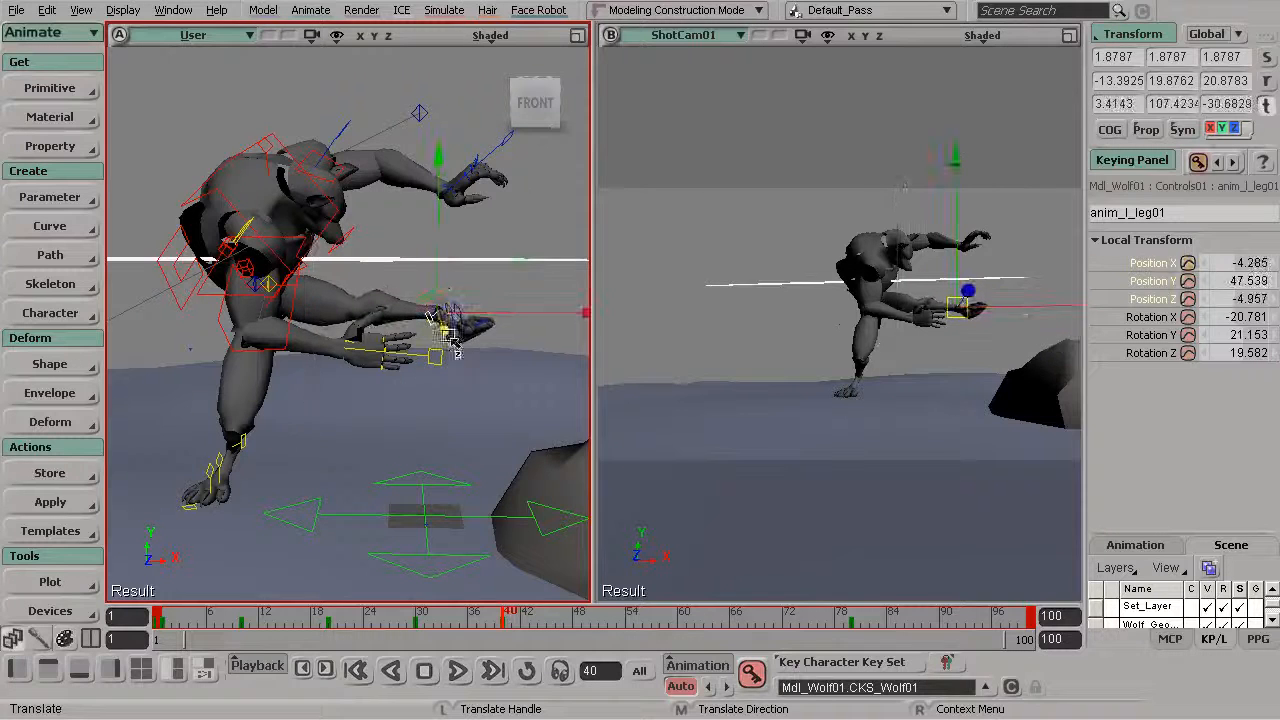
Rotate the left foot control to about -17, 60 and 61 degrees so the toes point toward the rock.
key("c")
left_click_drag(457, 437, 434, 340)
key("s")
middle_click_drag(435, 340, 338, 349)
key("c")
left_click_drag(443, 394, 329, 386)
Reposition the left knee direction control to correct how the raised left leg bends.
key("s")
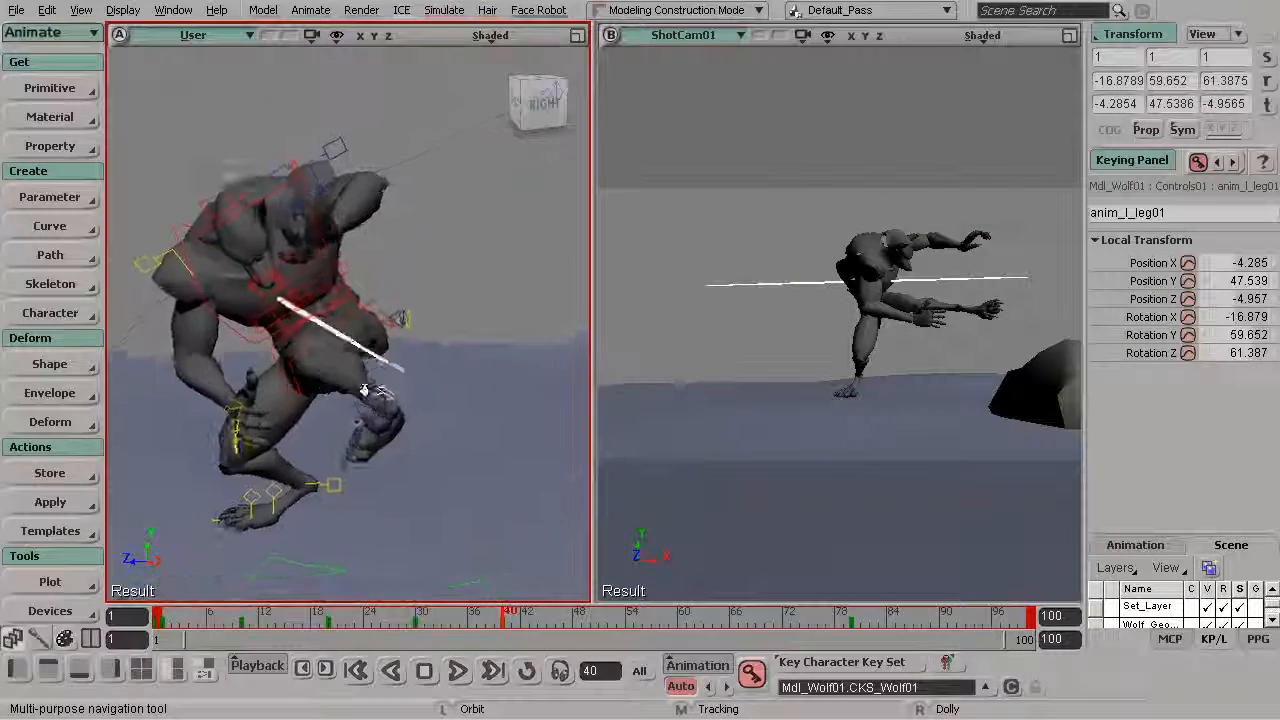
right_click_drag(329, 386, 400, 322)
key("space")
left_click(418, 314)
key("v")
mouse_move(415, 308)
left_mouse_down()
mouse_move(424, 366)
mouse_move(371, 329)
mouse_move(428, 299)
left_mouse_up()
key("s")
key("v")
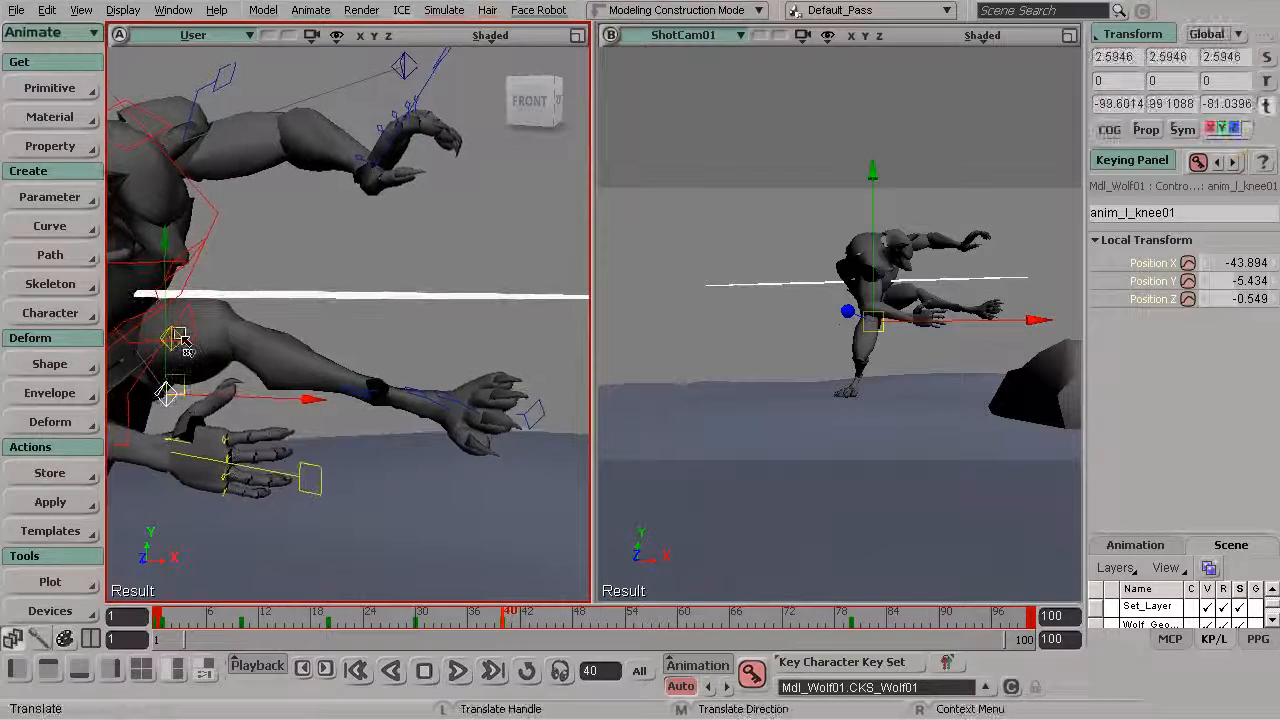
left_click_drag(169, 373, 169, 381)
key("space")
Fine-tune the position of the raised left foot control.
left_click(367, 395)
key("v")
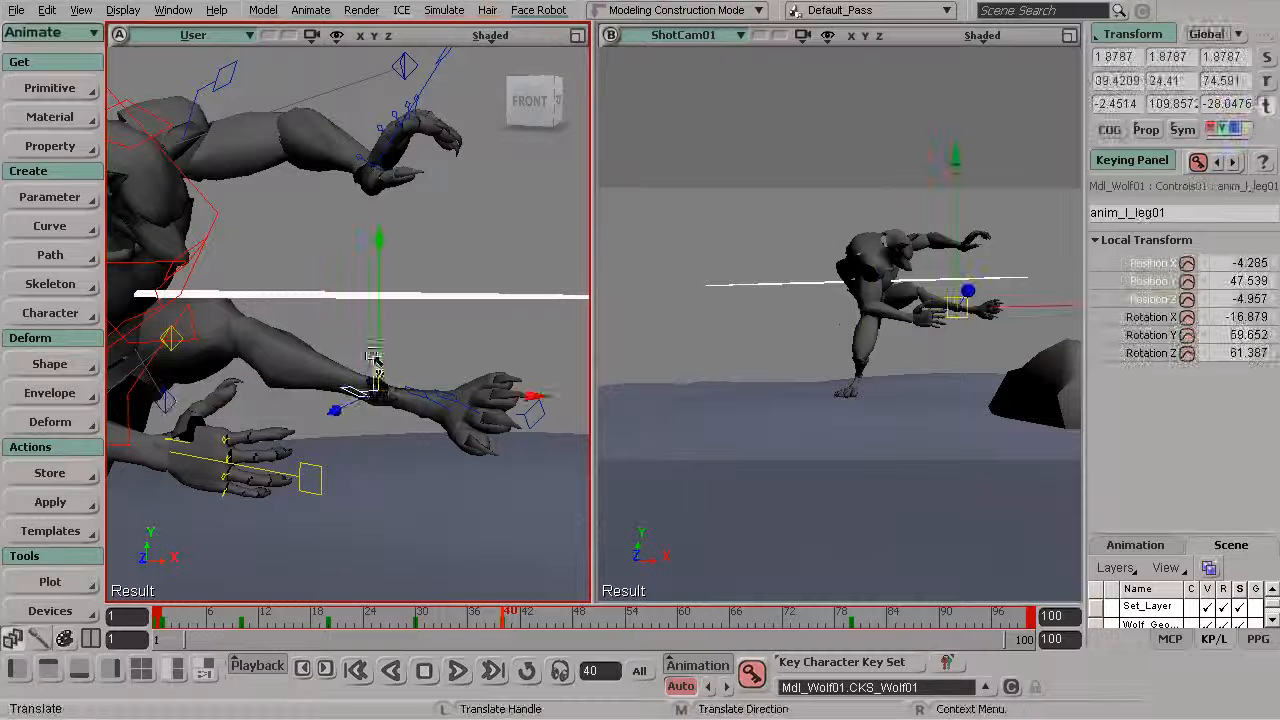
left_click_drag(385, 268, 470, 270)
key("s")
key("space")
Lift the right foot control off the ground toward the rock and rotate it to about 44, -15 and 59 degrees.
left_click(248, 491)
key("v")
key("s")
left_click_drag(337, 498, 372, 408)
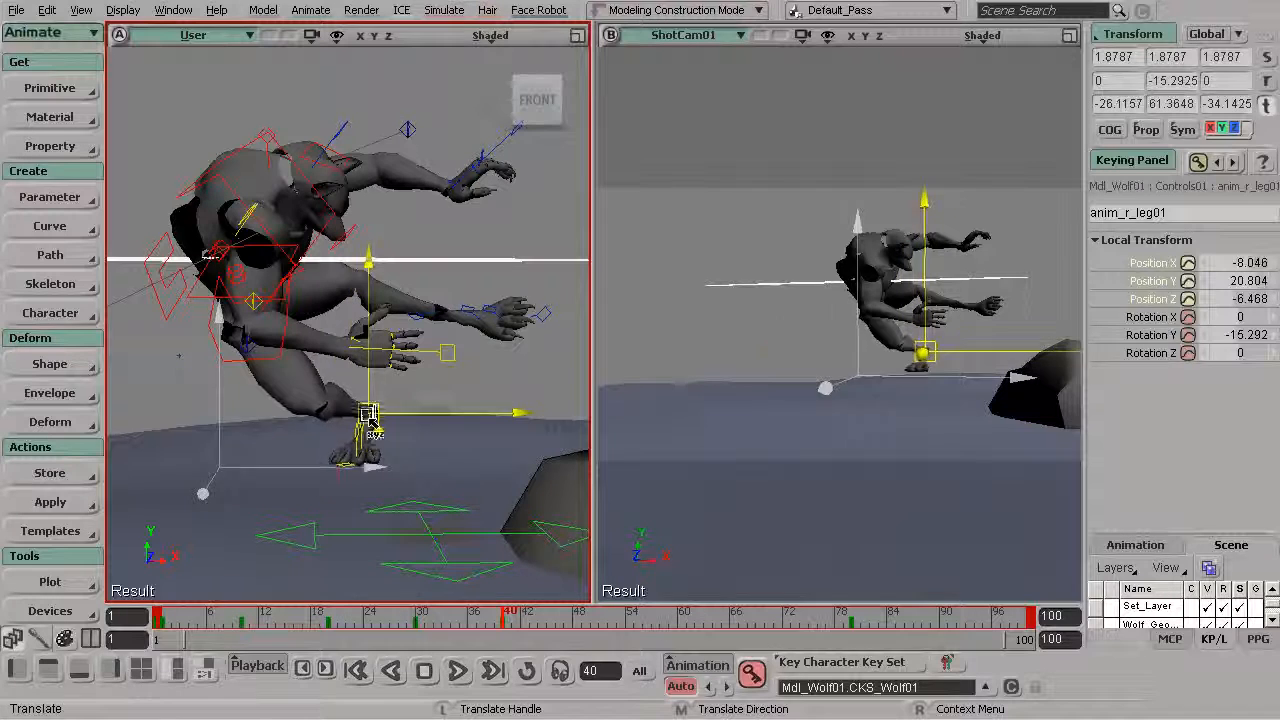
key("c")
left_click_drag(497, 354, 363, 394)
left_click_drag(372, 450, 456, 485)
Lower the right foot control and shift it toward the rock, to about -5.0, 15.3 and -2.9 in local position.
key("v")
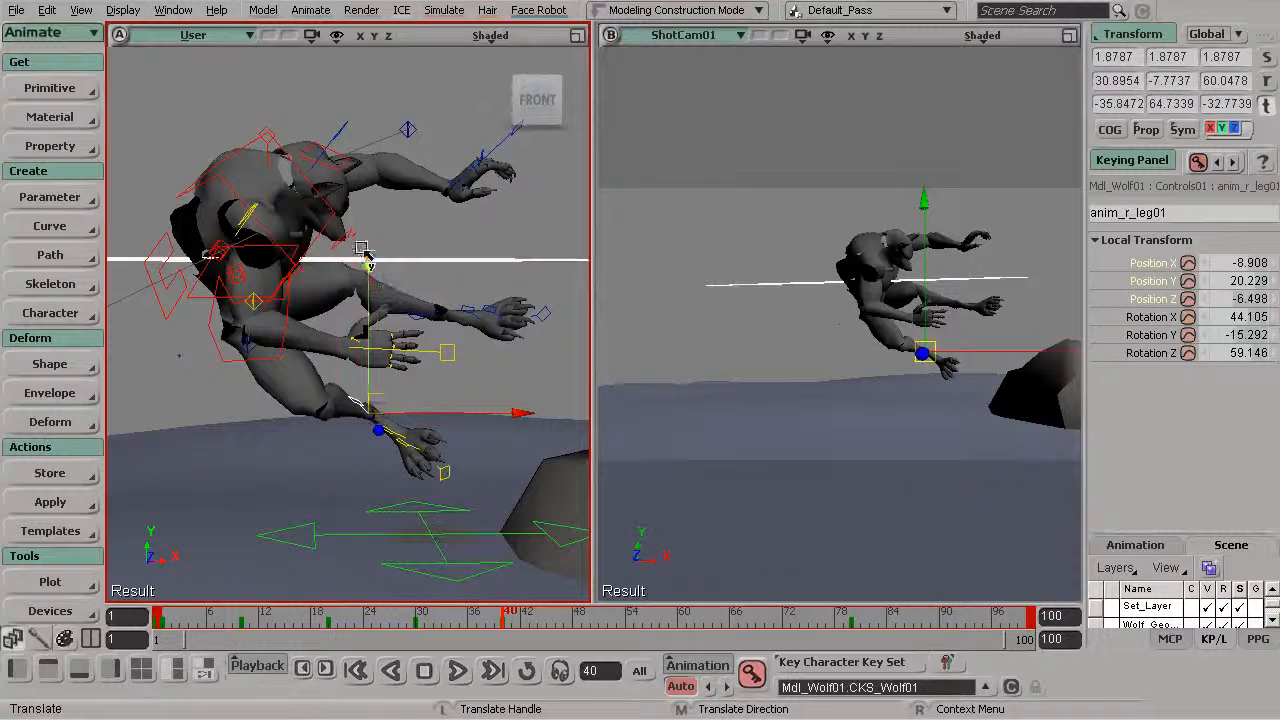
key("s")
right_click_drag(432, 391, 520, 423)
key("s")
left_click_drag(520, 423, 577, 437)
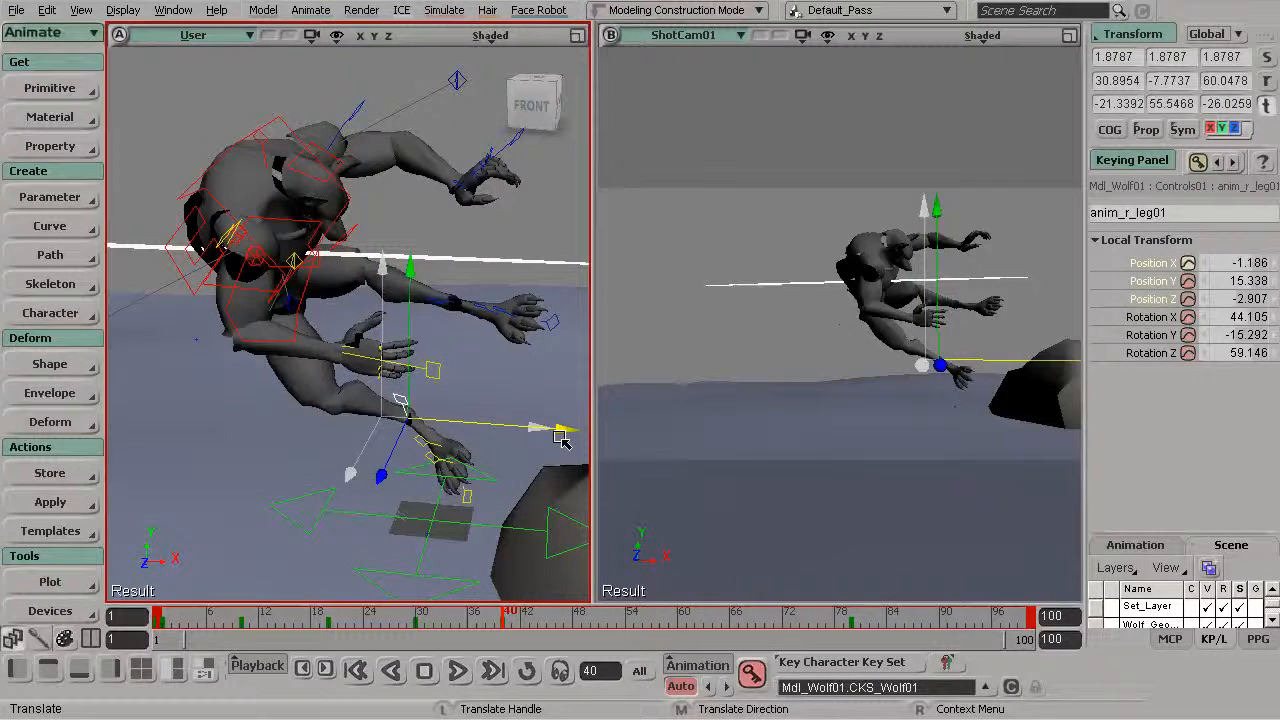
Rotate the right foot control to about 27, 1 and 79 degrees to level the foot with the extended leg.
key("c")
left_click_drag(449, 297, 400, 295)
left_click_drag(456, 442, 462, 404)
key("s")
mouse_move(462, 404)
right_mouse_down()
mouse_move(476, 409)
mouse_move(470, 428)
right_mouse_up()
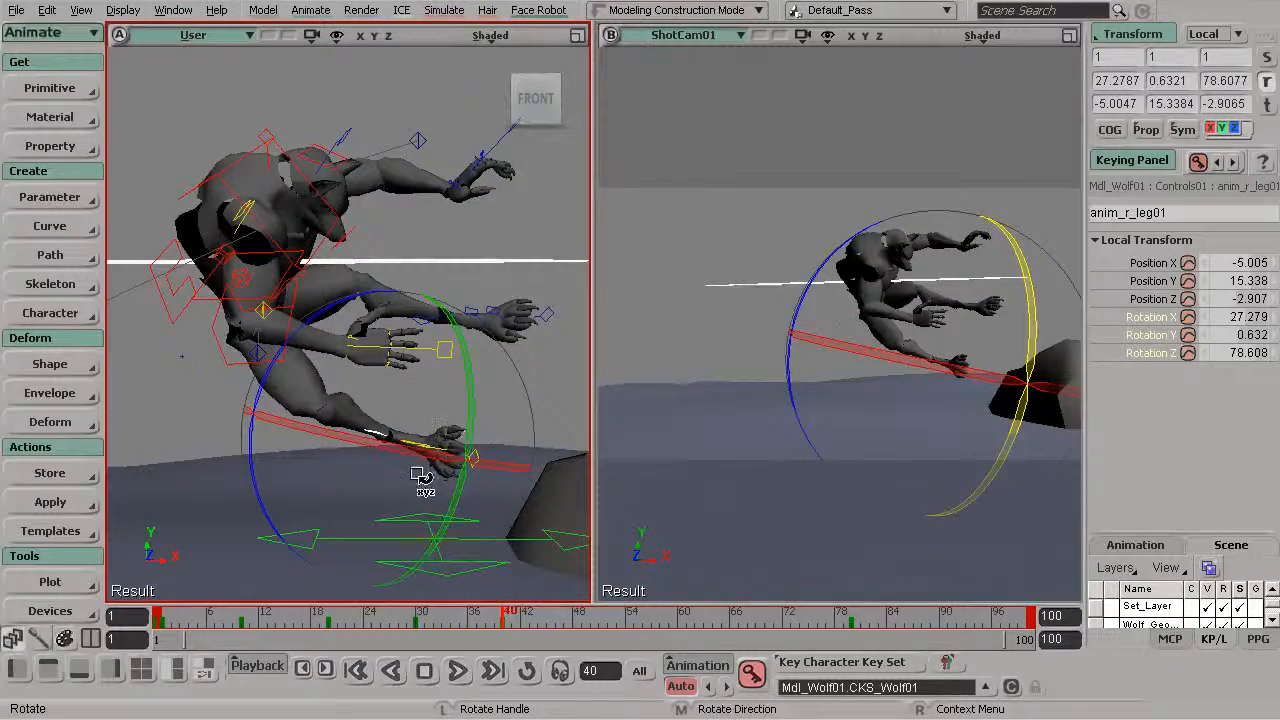
Finish rotating the right foot control, and rotate the left foot control to about -21, 64 and 67 degrees.
left_click_drag(438, 420, 474, 400)
key("space")
left_click(431, 321)
key("v")
key("s")
left_click_drag(448, 350, 453, 303)
key("c")
key("s")
left_click_drag(409, 346, 511, 337)
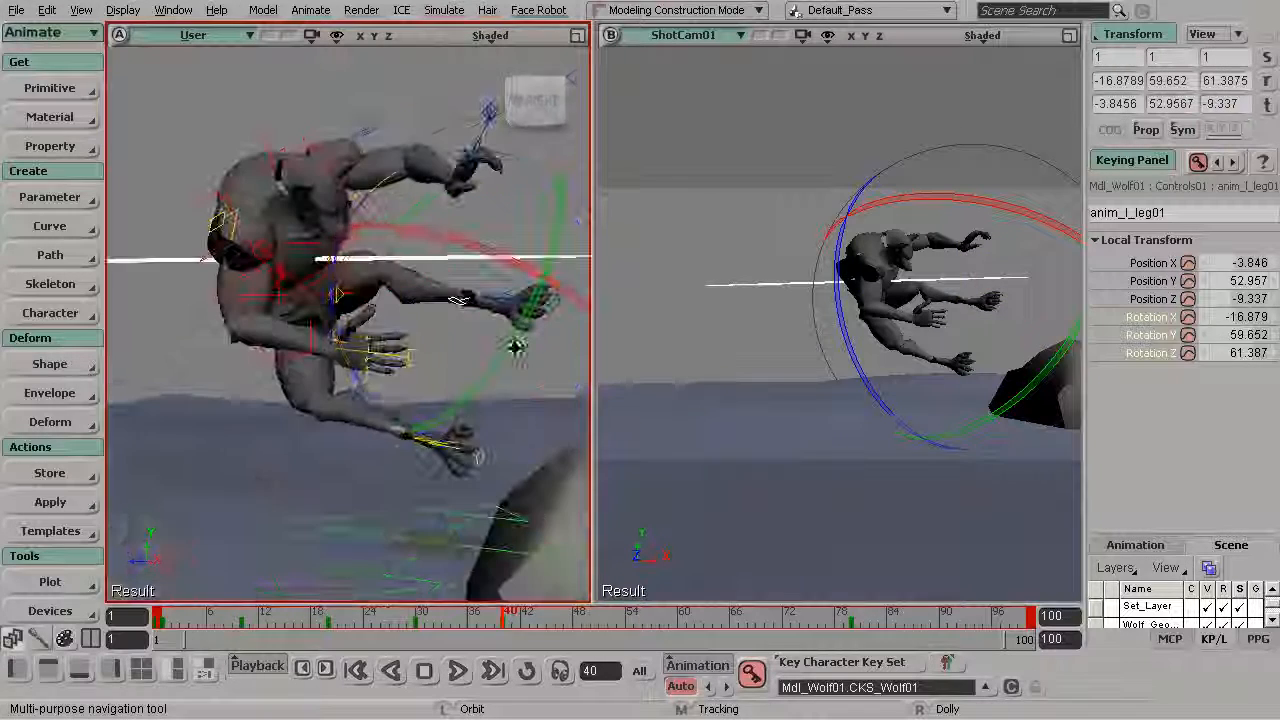
left_click_drag(380, 406, 438, 347)
key("s")
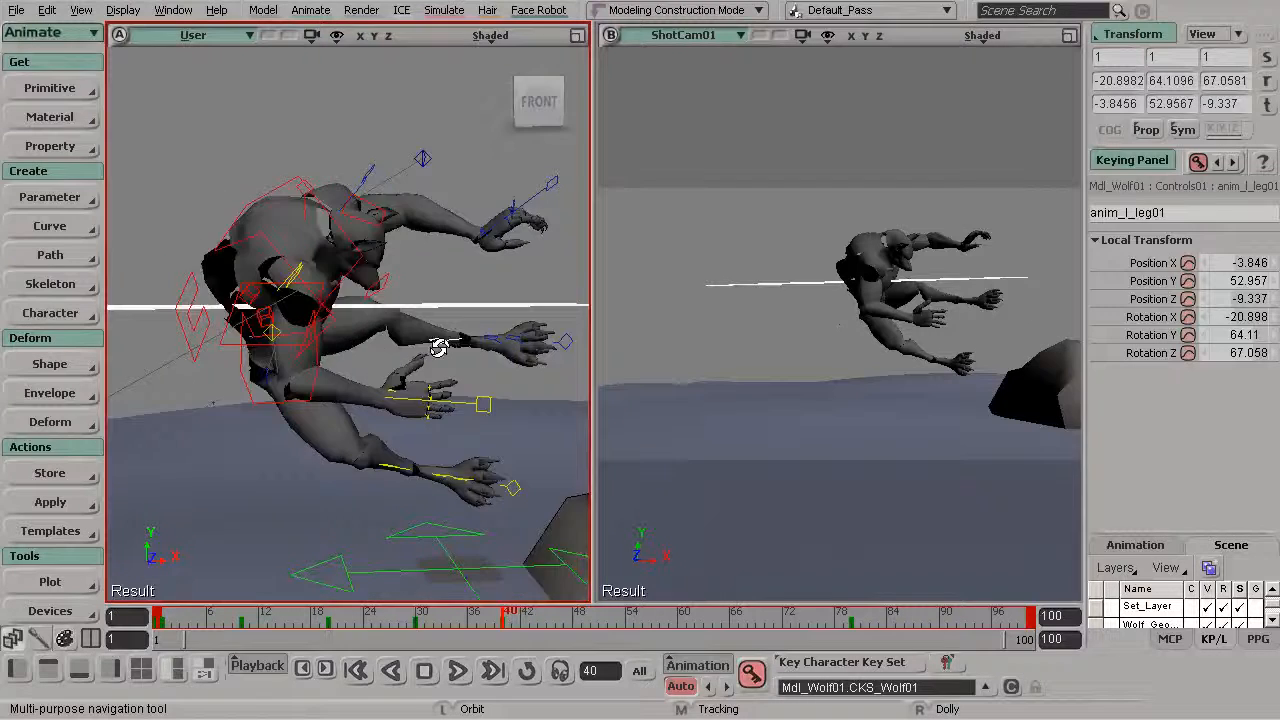
Rotate the lower back control to about -17.3 degrees in X.
left_click_drag(194, 321, 266, 349)
key("space")
left_click(283, 345)
key("c")
left_click_drag(427, 245, 372, 235)
Bend the chest control further forward to about 65.8 degrees in X.
key("space")
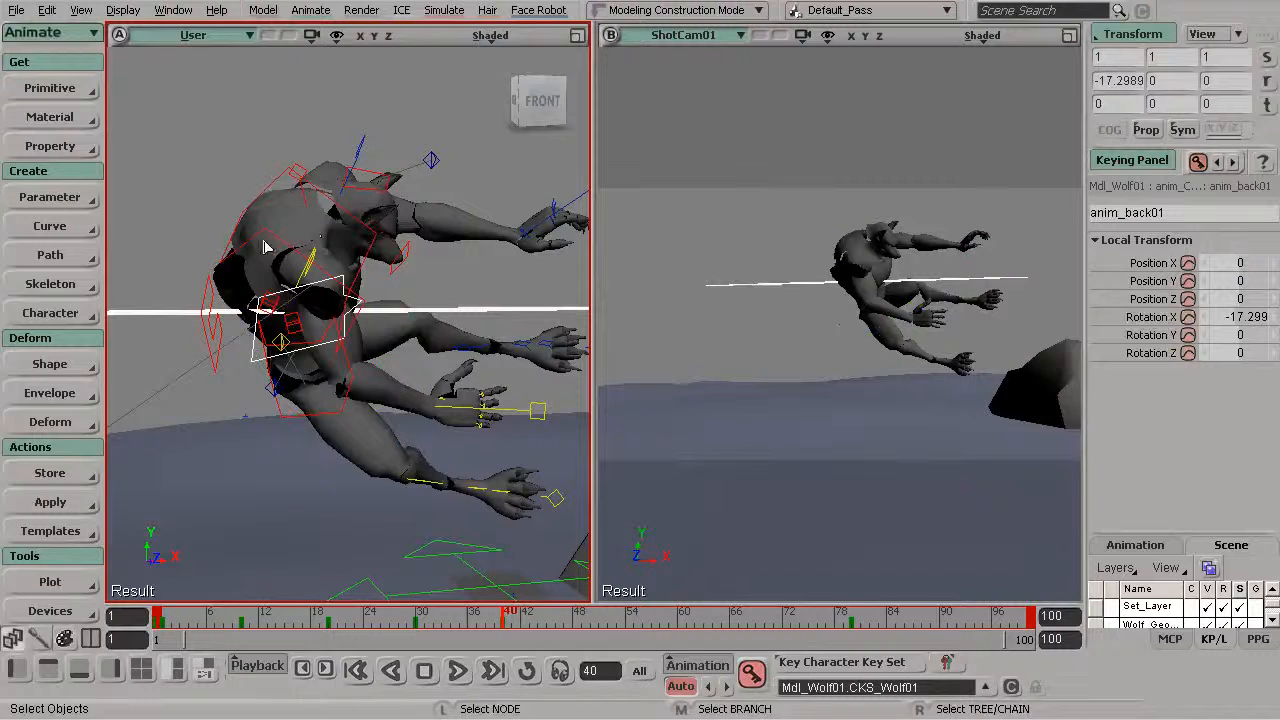
left_click(273, 238)
key("c")
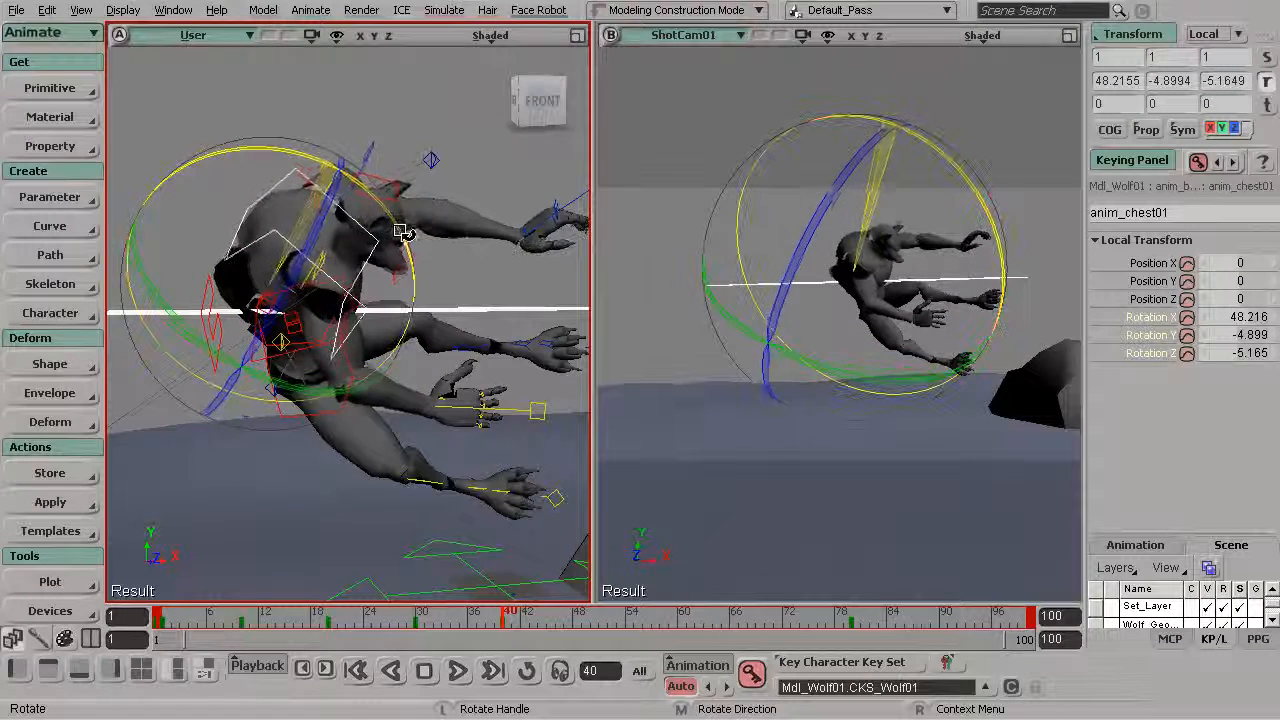
left_click_drag(410, 240, 370, 335)
Fine-tune the lower back control's X rotation to about -16.3 degrees.
key("space")
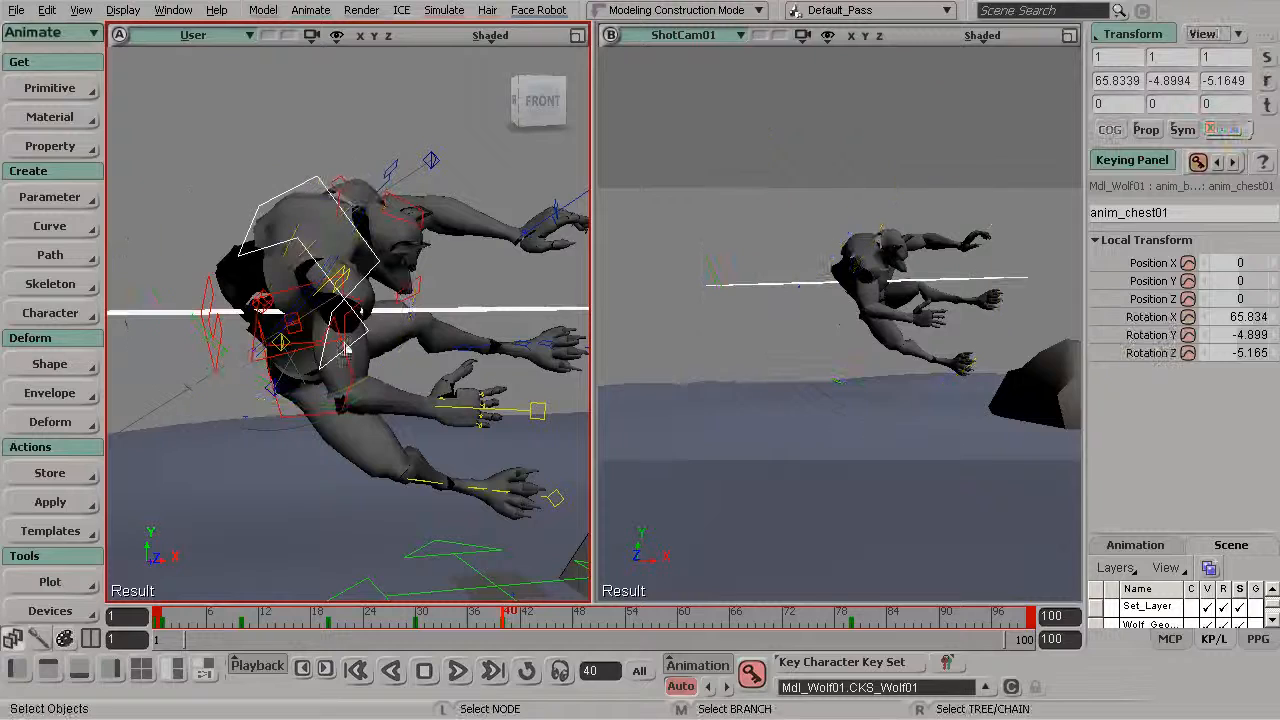
key("c")
left_click_drag(394, 234, 406, 246)
key("s")
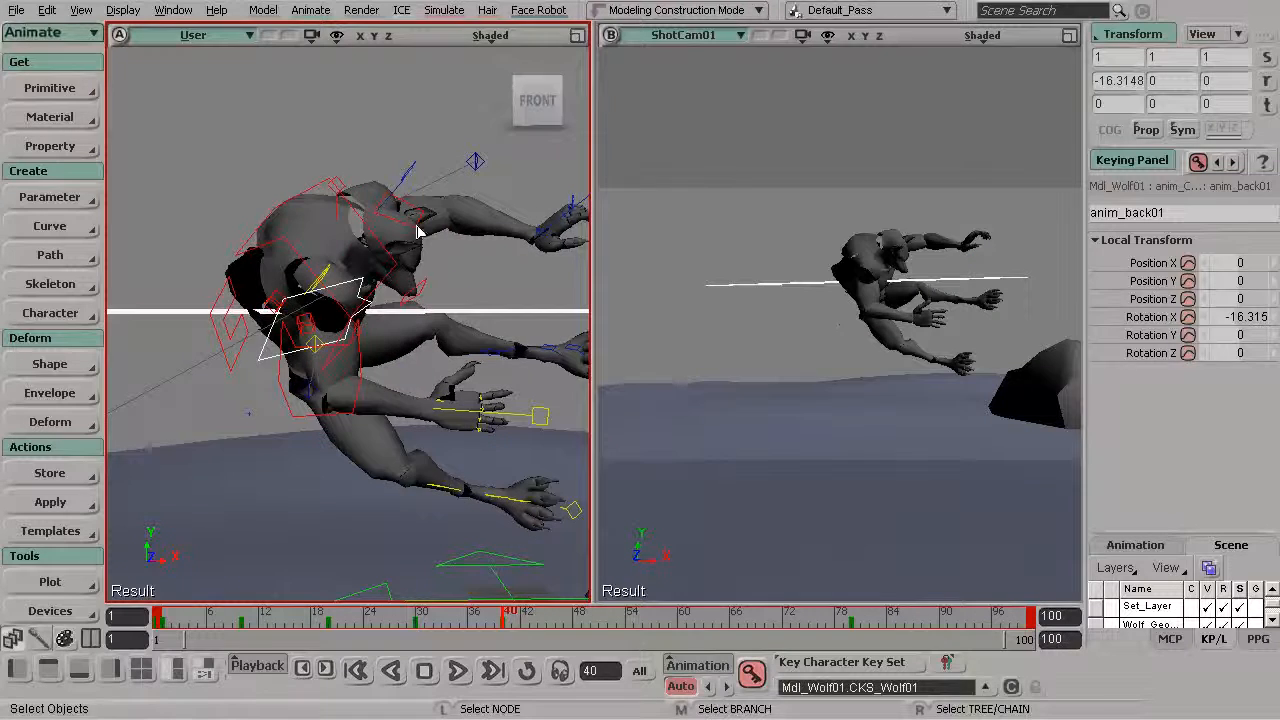
Rotate the head control to refine the head's angle against the folded torso.
left_click(418, 229)
key("c")
key("s")
left_click_drag(460, 288, 452, 242)
key("s")
left_click_drag(386, 277, 381, 352)
Rotate the right hand control to about -153, 20 and -54 degrees.
key("space")
left_click(298, 277)
key("v")
key("s")
key("space")
key("s")
left_click(449, 413)
key("c")
key("s")
left_click_drag(446, 416, 345, 400)
Move the right hand control to about 47.0, 20.8 and -46.8 in local position and check the motion around frame 40.
left_click_drag(290, 315, 388, 282)
key("v")
key("s")
left_click_drag(449, 391, 377, 437)
left_click_drag(155, 456, 423, 558)
key("s")
mouse_move(512, 617)
left_mouse_down()
mouse_move(490, 617)
mouse_move(503, 620)
left_mouse_up()
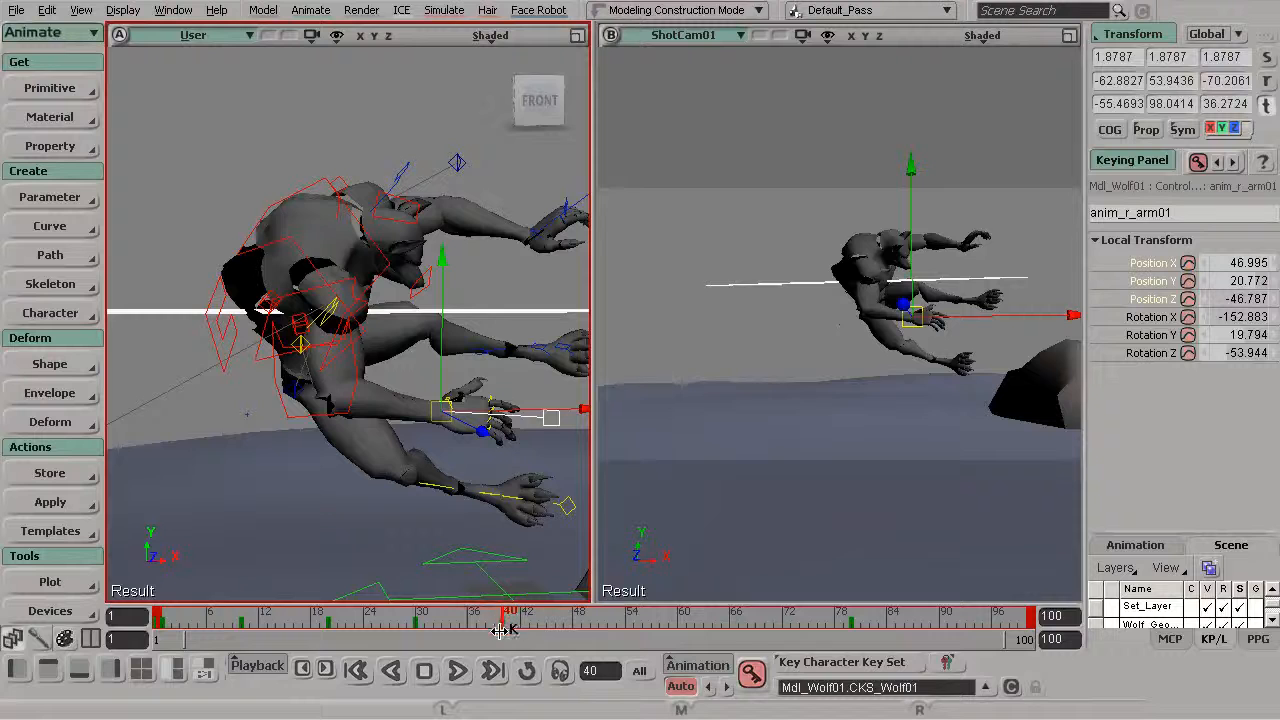
Rotate the left index finger control to about 11, -7 and 58 degrees, set Mid to 39 and adjust End.
key("space")
key("s")
middle_click_drag(388, 276, 291, 326)
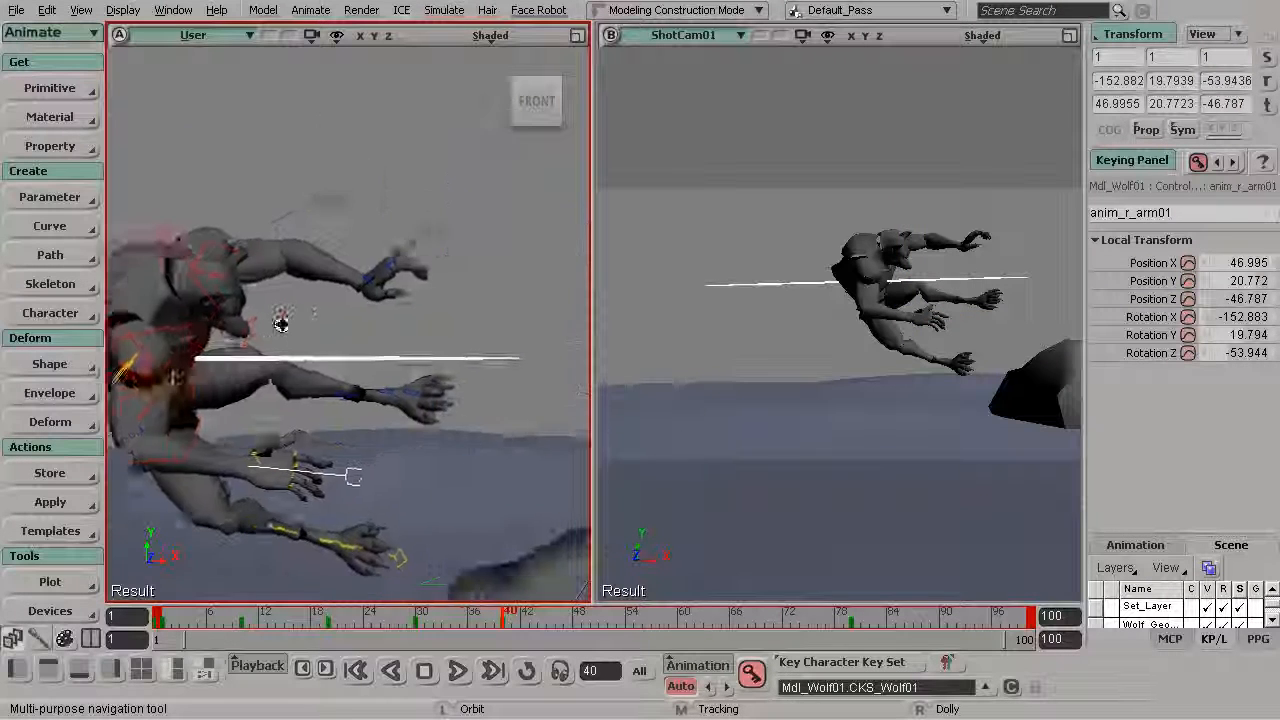
right_click_drag(291, 326, 423, 334)
left_click_drag(423, 334, 309, 163)
left_click(375, 275)
key("c")
key("s")
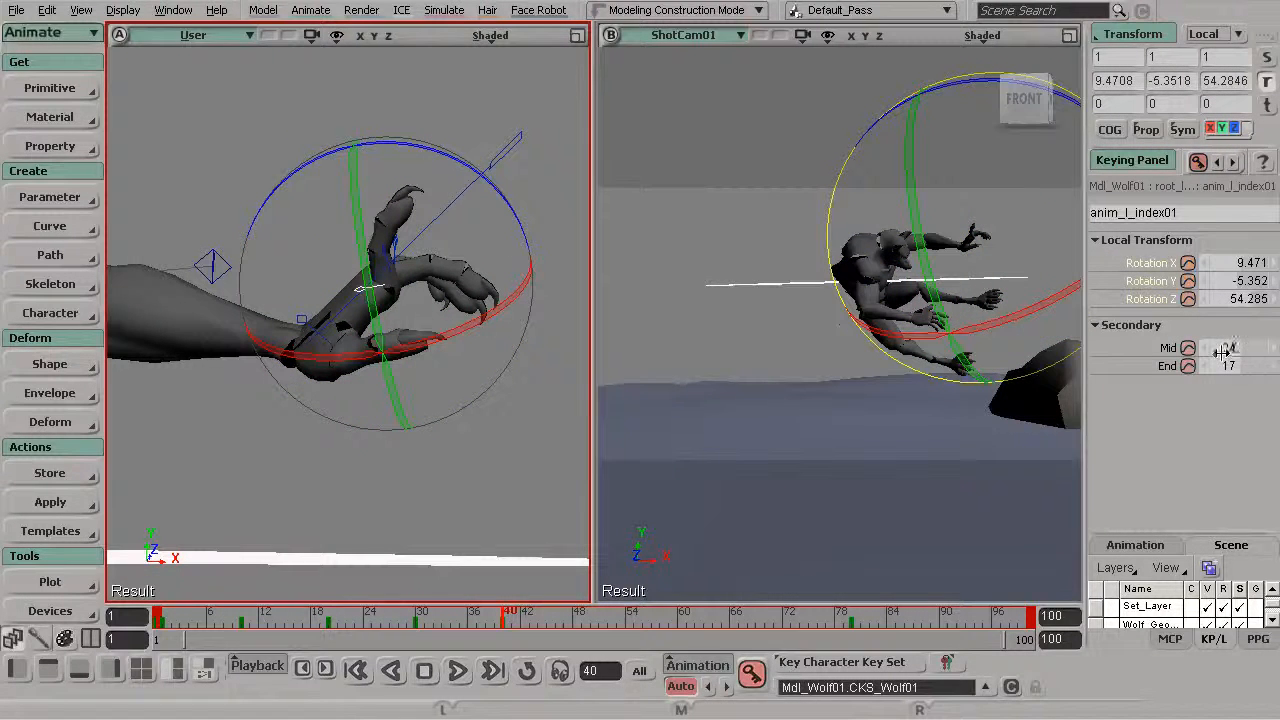
left_click_drag(425, 139, 455, 152)
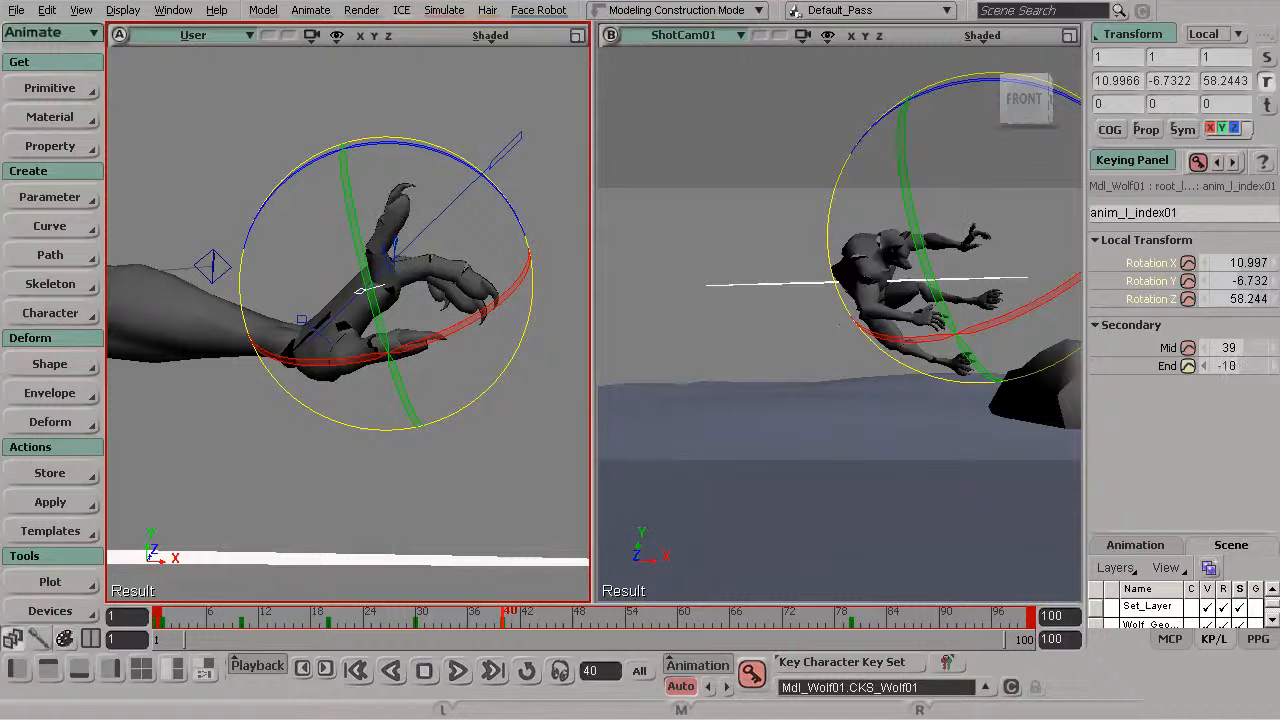
Rotate the left middle finger control to about -4.4, 2.2 and 2.5 degrees, with Mid at 33 and End at 35.
key("s")
left_click_drag(543, 257, 376, 242)
key("c")
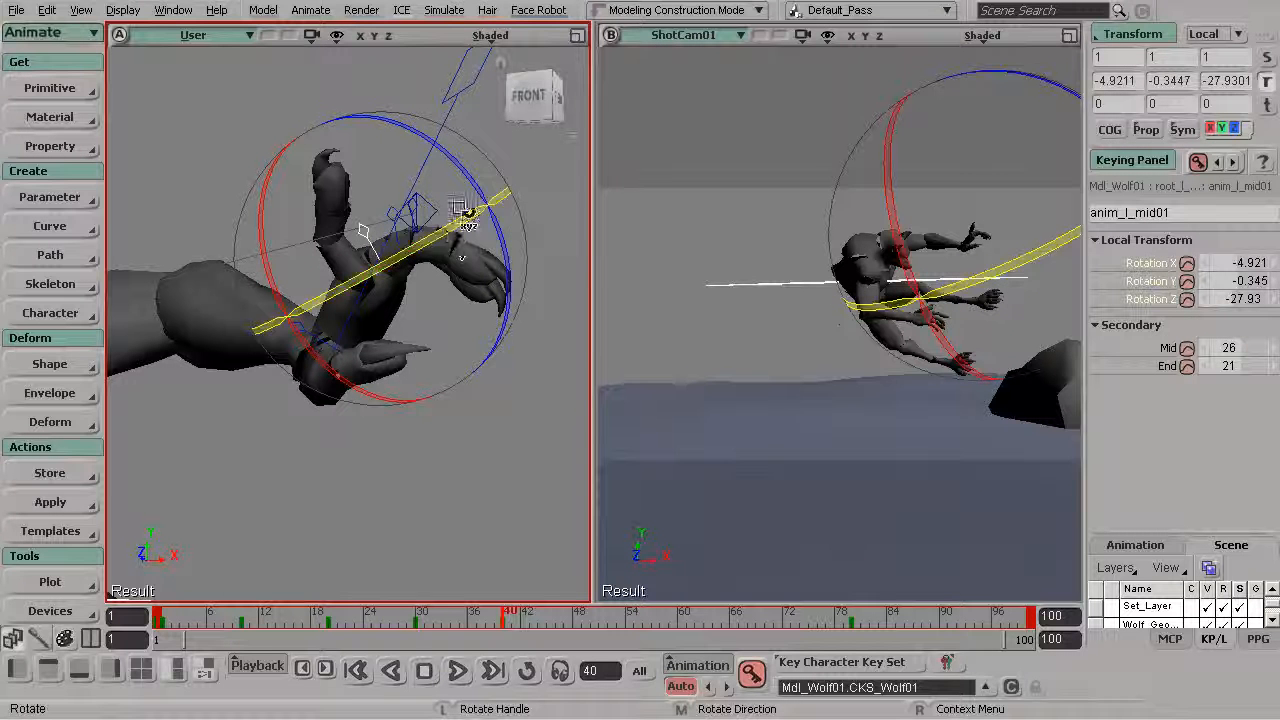
left_click_drag(462, 170, 446, 130)
left_click_drag(1231, 348, 1245, 348)
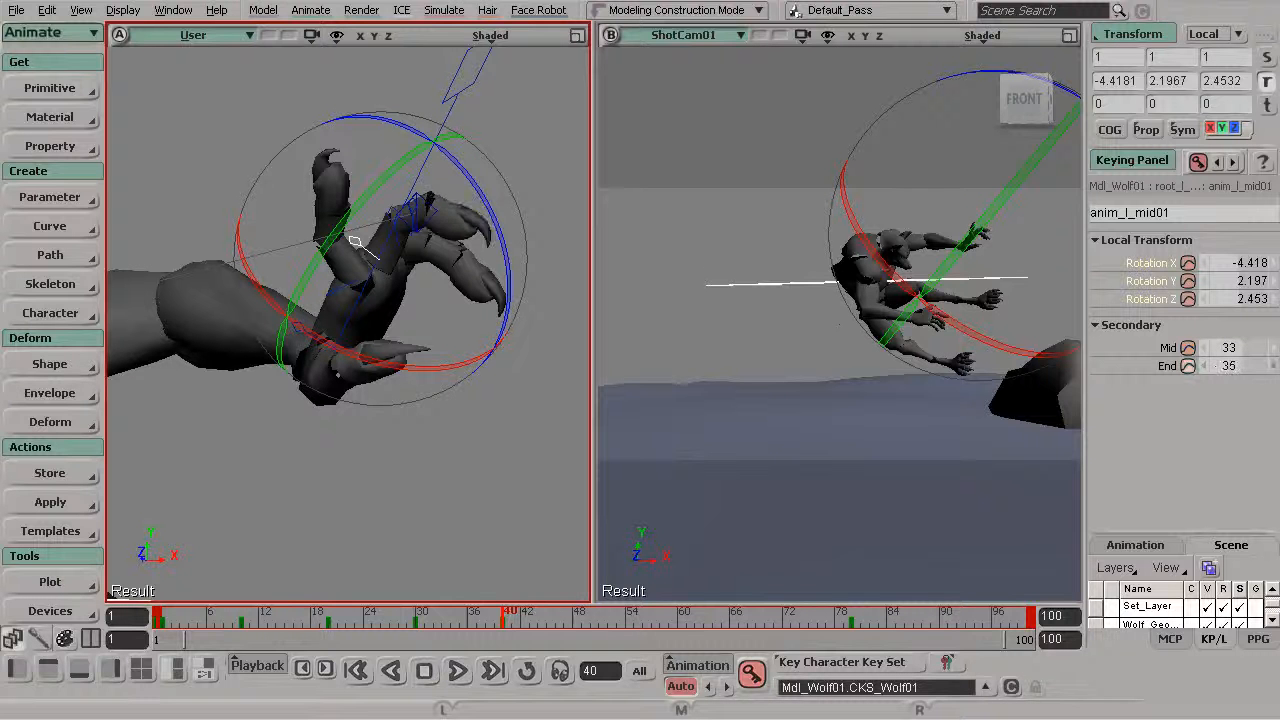
Rotate the left pinky control to about -7, -23 and -79 degrees to spread it from the other fingers.
key("s")
left_click_drag(543, 334, 260, 311)
left_click(343, 206)
key("c")
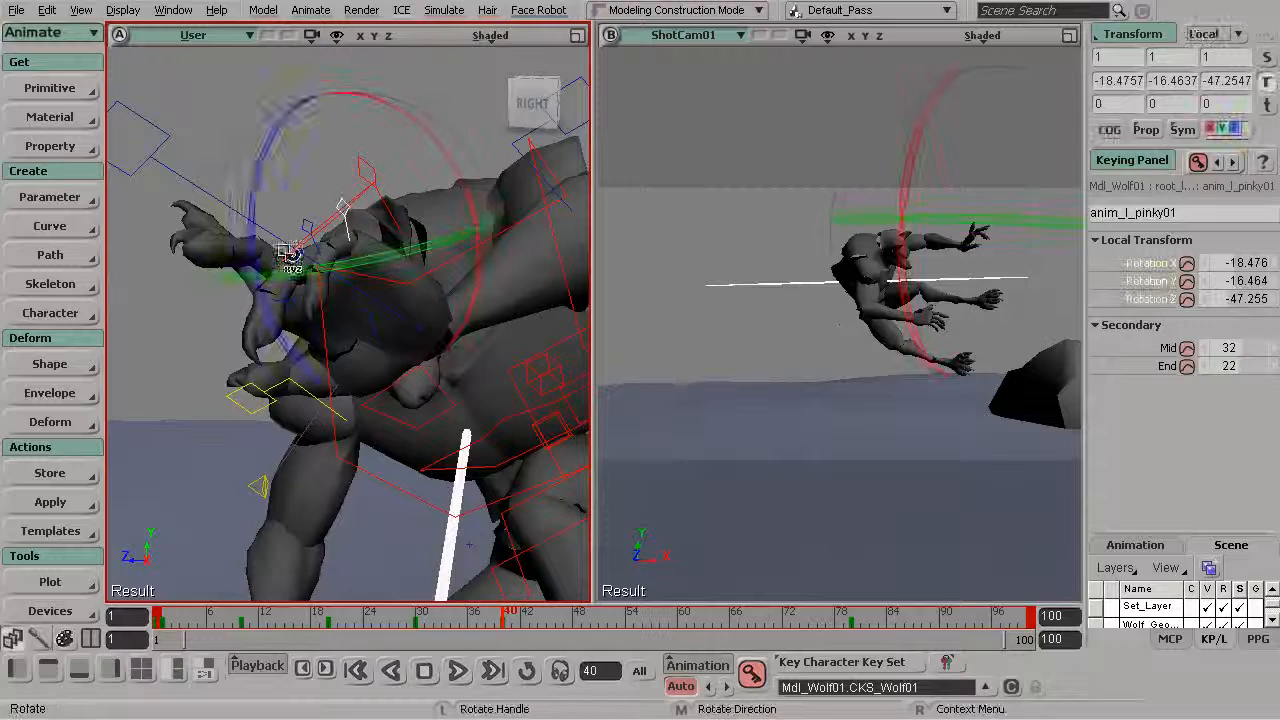
left_click_drag(262, 283, 266, 286)
Rotate the left thumb control to about 3, -11 and -50 degrees, with Mid at 4 and End at -43.
key("s")
right_click_drag(286, 343, 441, 288)
key("space")
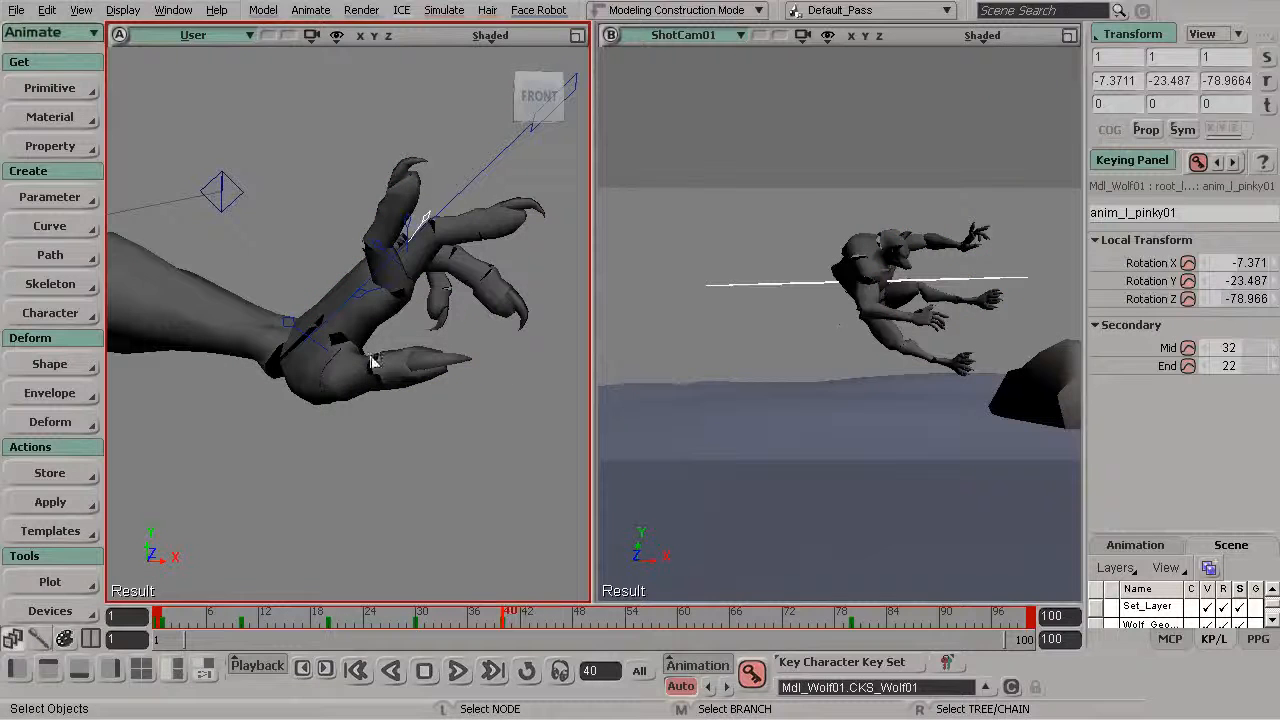
key("c")
left_click_drag(246, 382, 335, 445)
left_click_drag(453, 388, 445, 405)
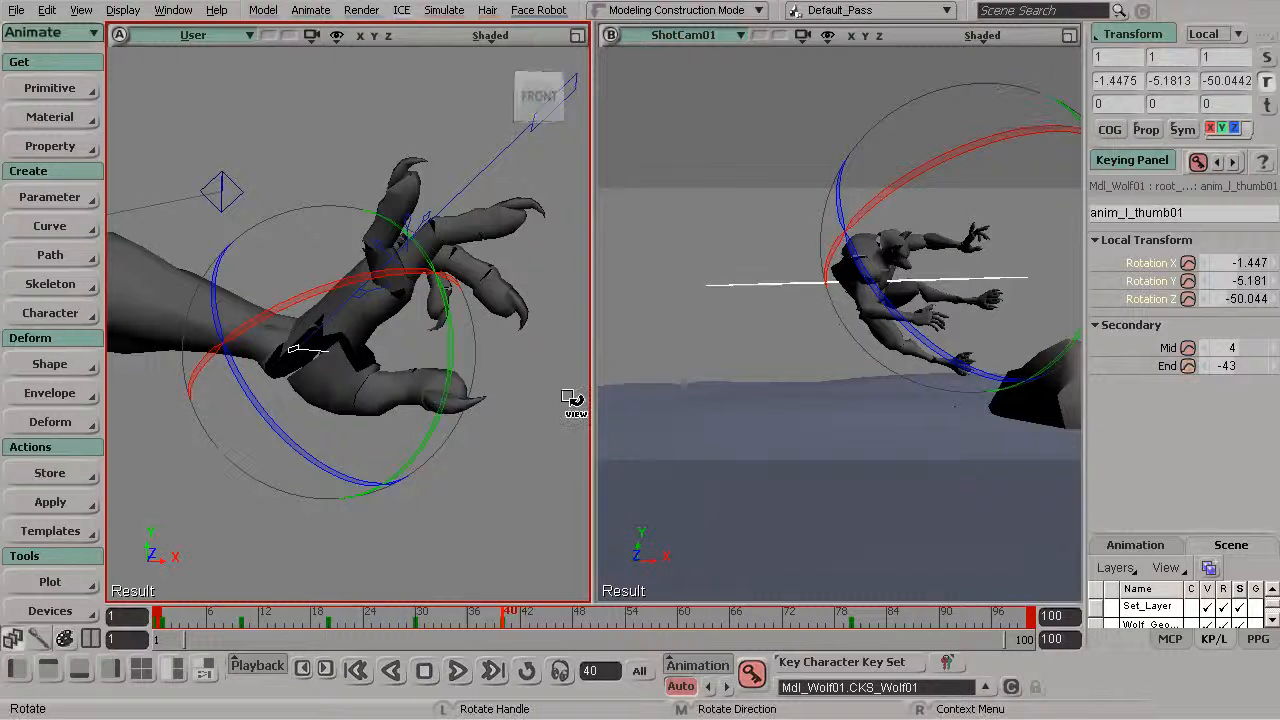
Rotate the right index finger control to about 0, 5 and 32 degrees, with Mid at -19 and End at -2.
key("space")
right_click_drag(400, 374, 275, 353, "alt")
middle_click_drag(275, 353, 486, 198, "alt")
right_click_drag(486, 198, 446, 284, "alt")
left_click_drag(302, 275, 320, 320, "alt")
right_click_drag(320, 320, 480, 448, "alt")
middle_click_drag(531, 503, 476, 433, "alt")
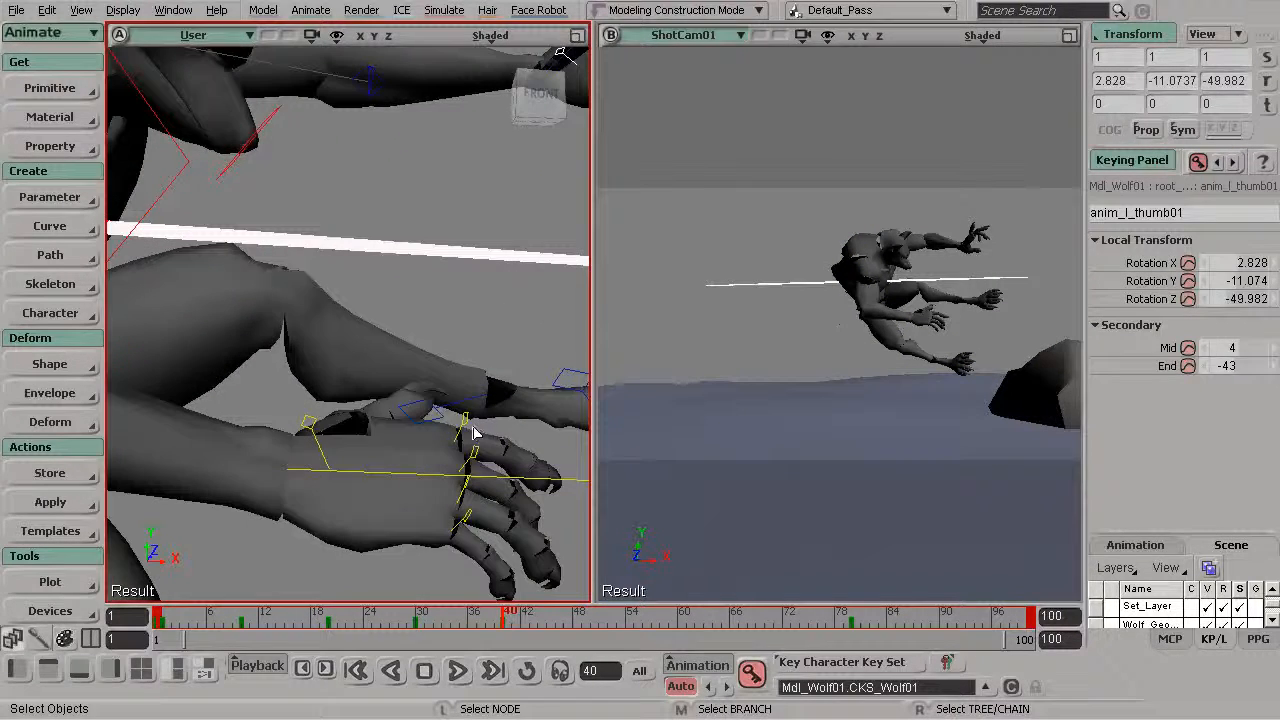
key("c")
left_click_drag(530, 335, 355, 318)
Rotate the right middle finger control to about -1.2, 1.3 and 4.7 degrees, with Mid at -39 and End at -3.
key("s")
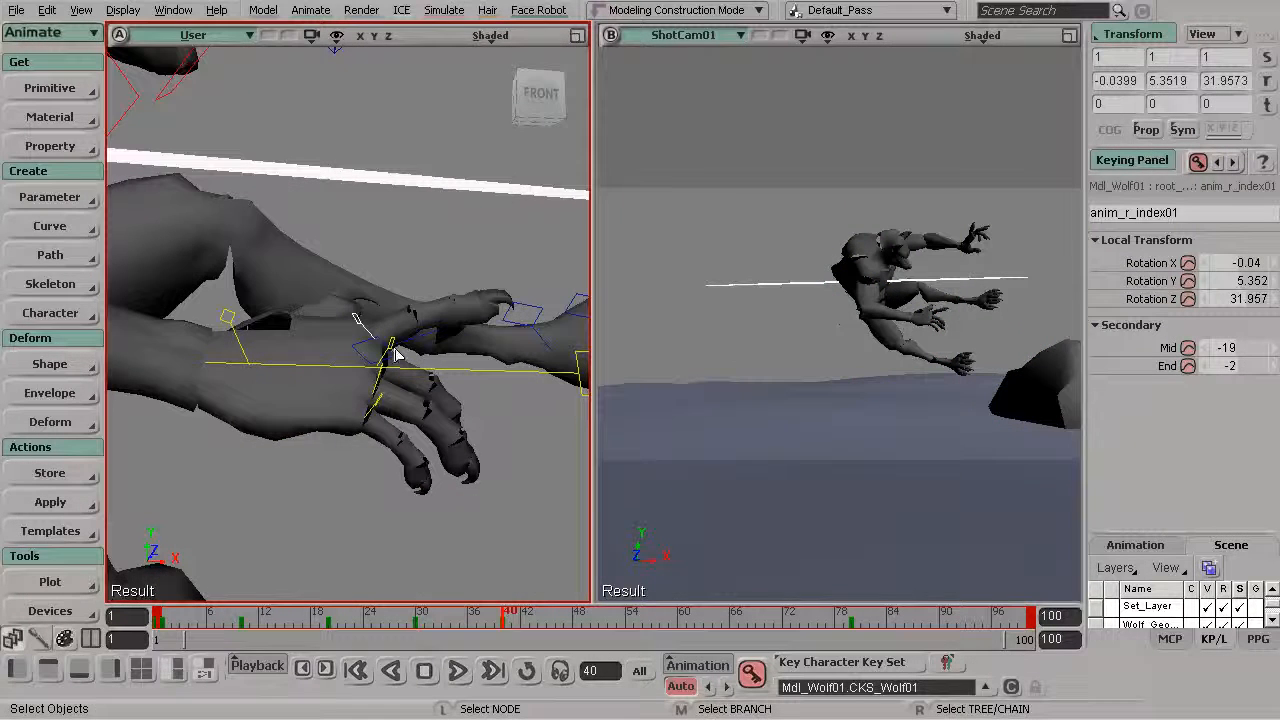
key("c")
left_click_drag(502, 292, 436, 259)
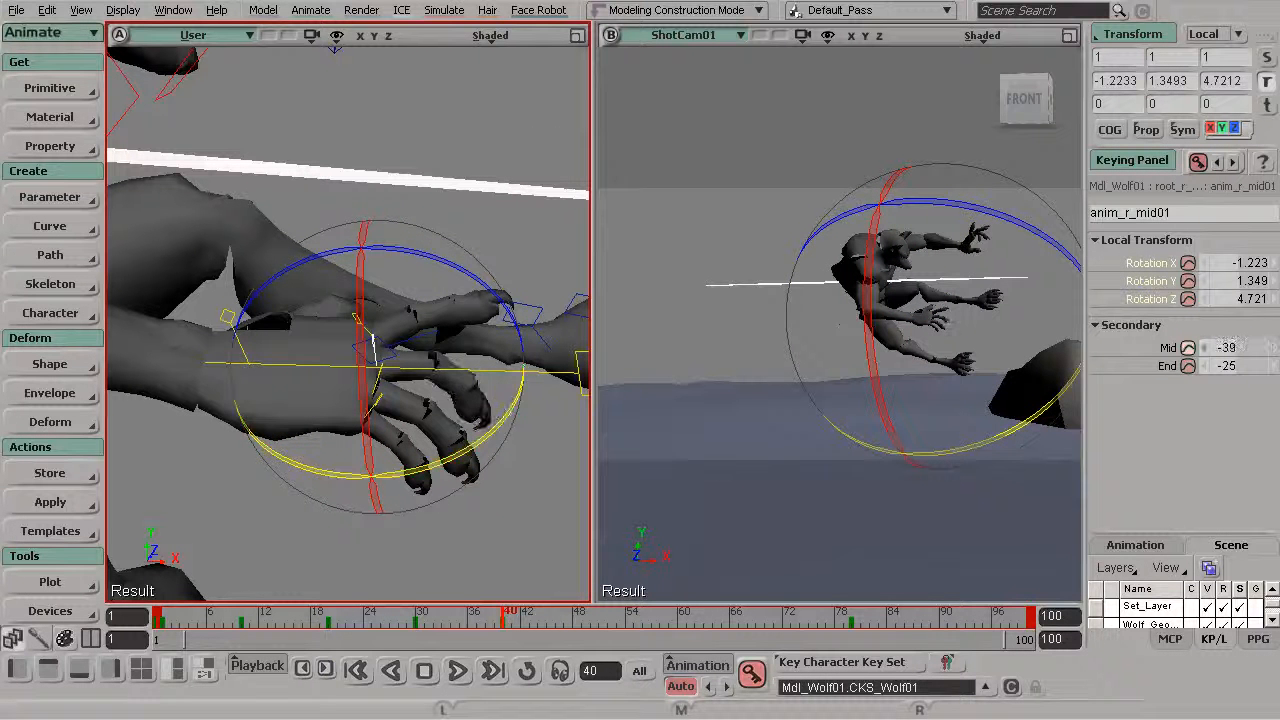
left_click_drag(1229, 366, 1233, 366)
key("space")
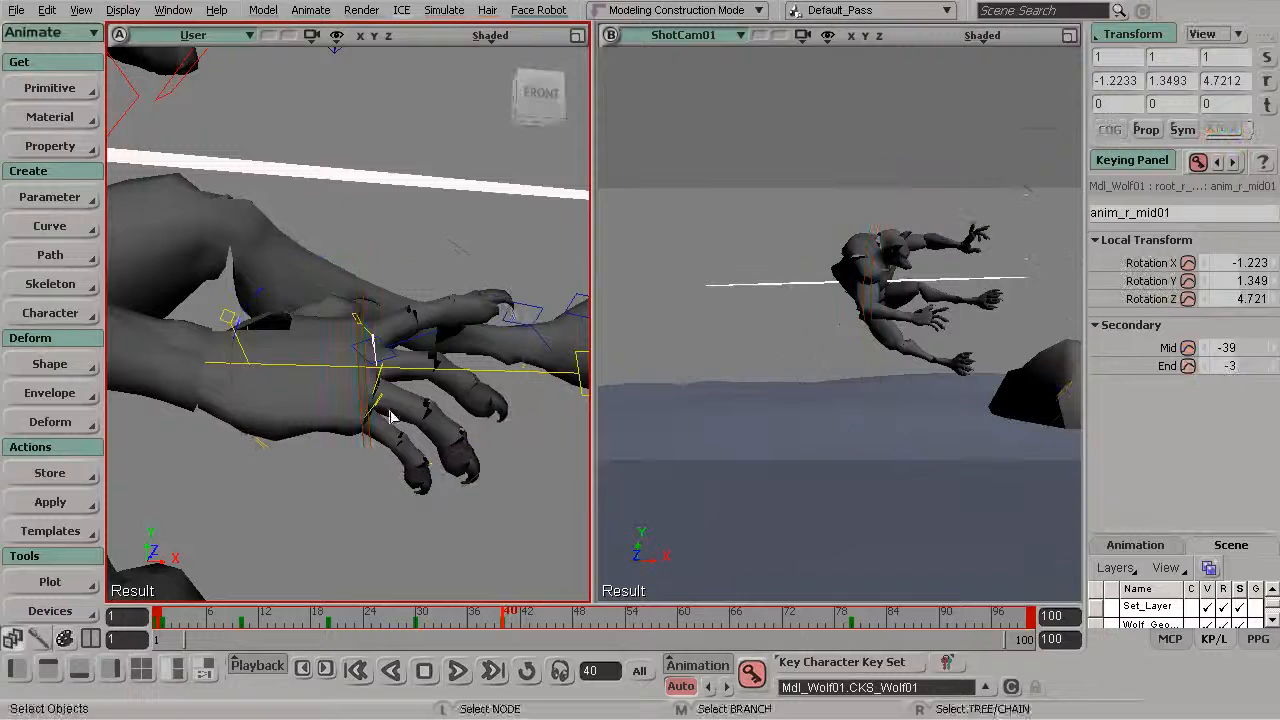
Curl the right pinky control to about 3, -3 and -50 degrees, with Mid at -21 and End at -47.
key("s")
left_click_drag(390, 405, 383, 363)
key("c")
left_click_drag(460, 290, 503, 366)
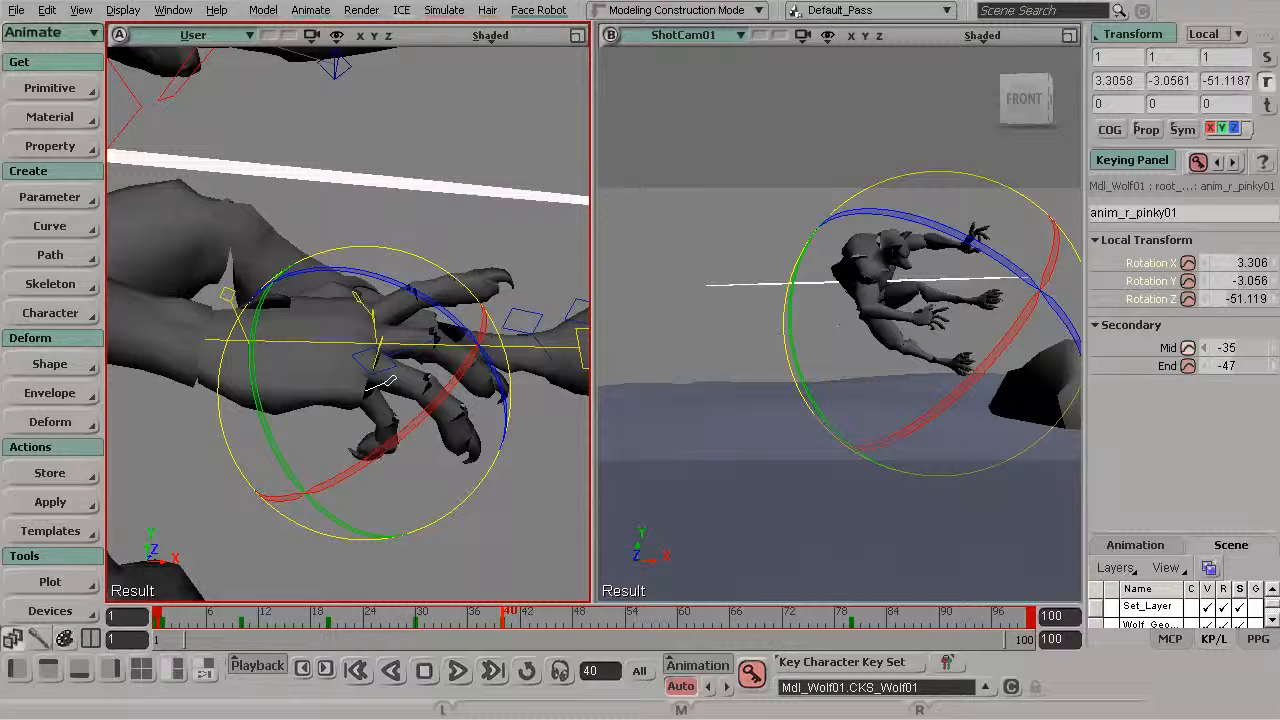
left_click_drag(457, 306, 447, 310)
Raise the right middle finger control slightly to a Z rotation of about 10.6 degrees.
key("space")
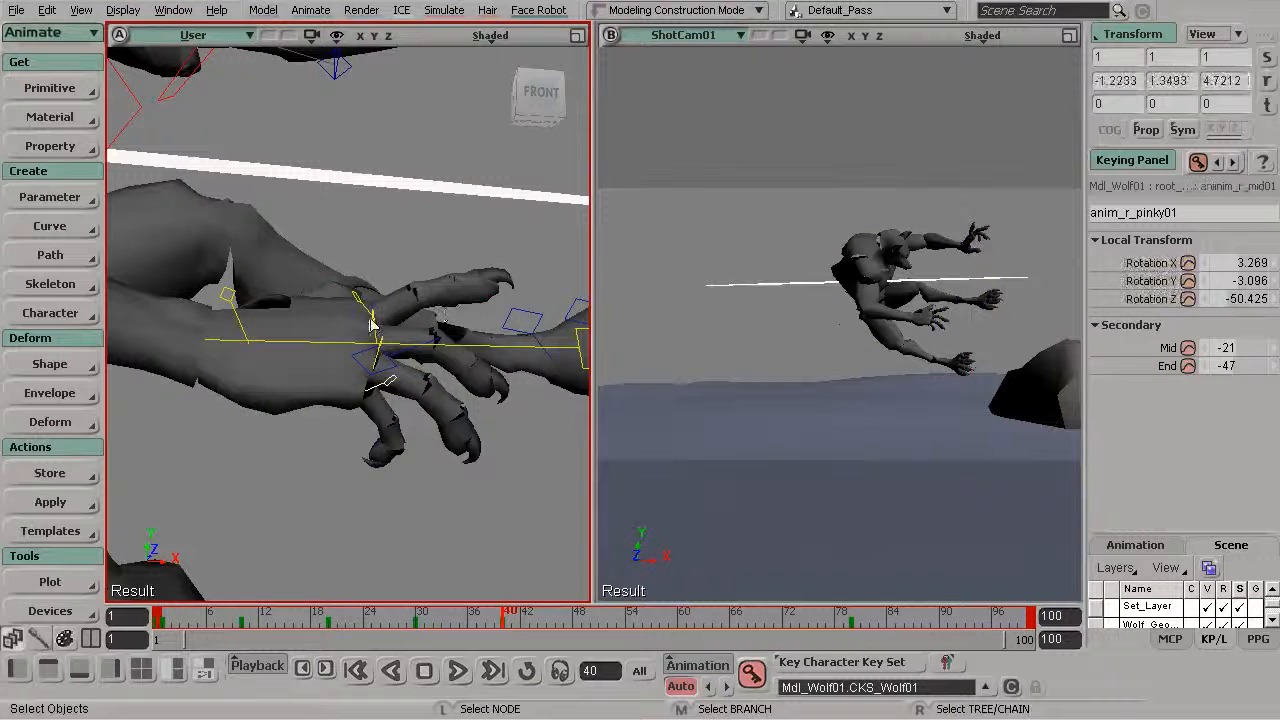
key("c")
left_click_drag(474, 248, 465, 242)
Rotate the right thumb control to about -31, 13 and -70 degrees, with Mid at -6 and End at 48.
key("space")
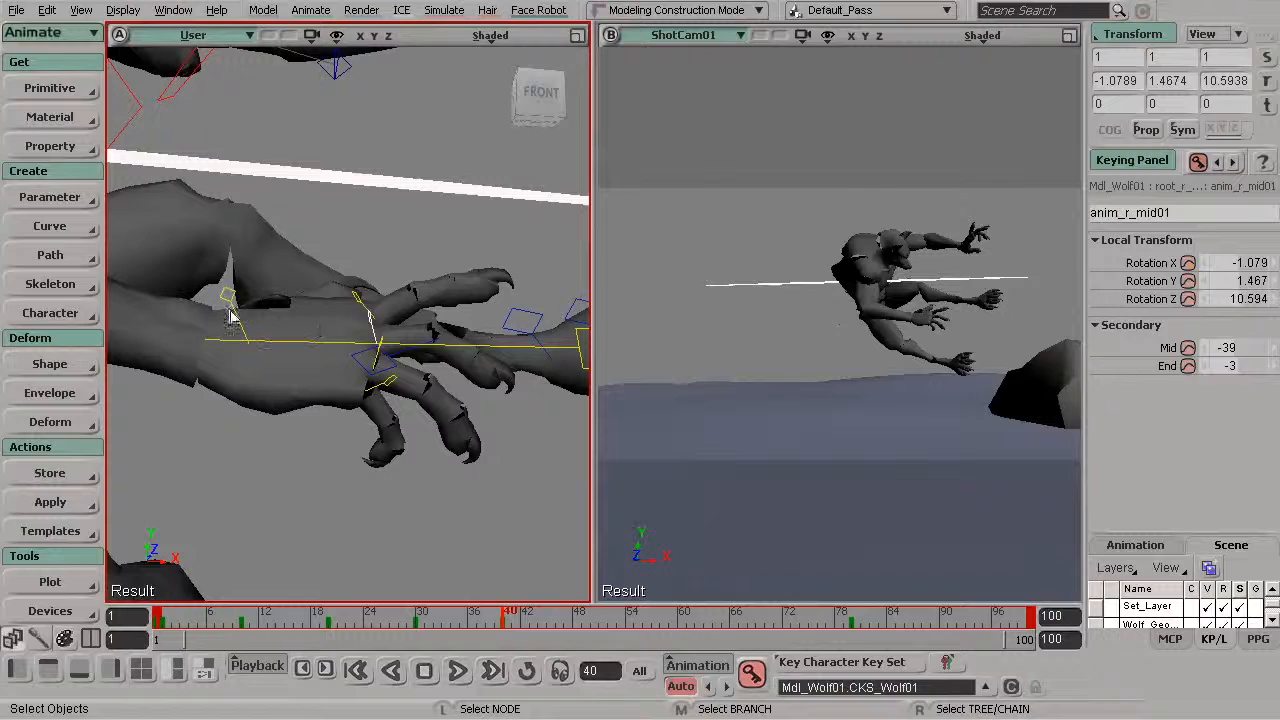
key("c")
left_click_drag(236, 293, 244, 240)
key("s")
left_click_drag(316, 298, 333, 385)
key("c")
key("s")
key("c")
left_click_drag(258, 318, 1144, 519)
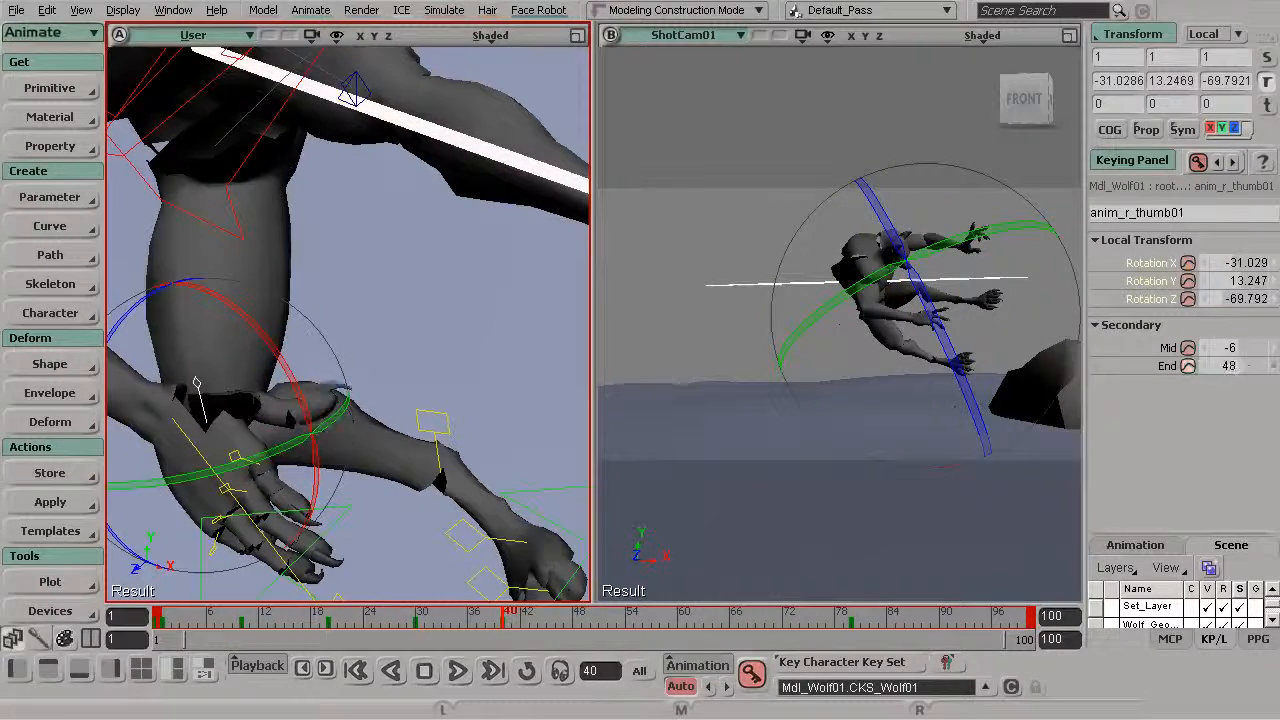
Review the whole werewolf pose and check the motion around frame 40.
key("s")
left_click_drag(337, 406, 360, 372)
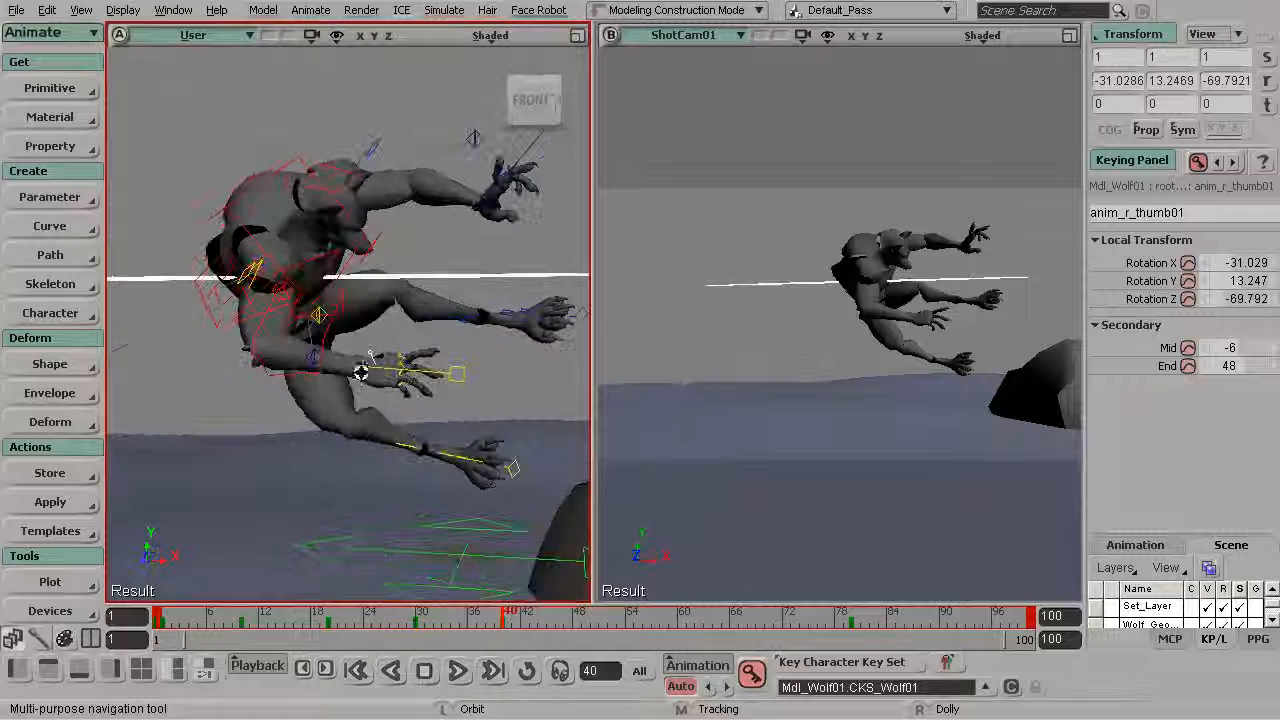
mouse_move(512, 622)
left_mouse_down()
mouse_move(453, 625)
mouse_move(508, 632)
left_mouse_up()
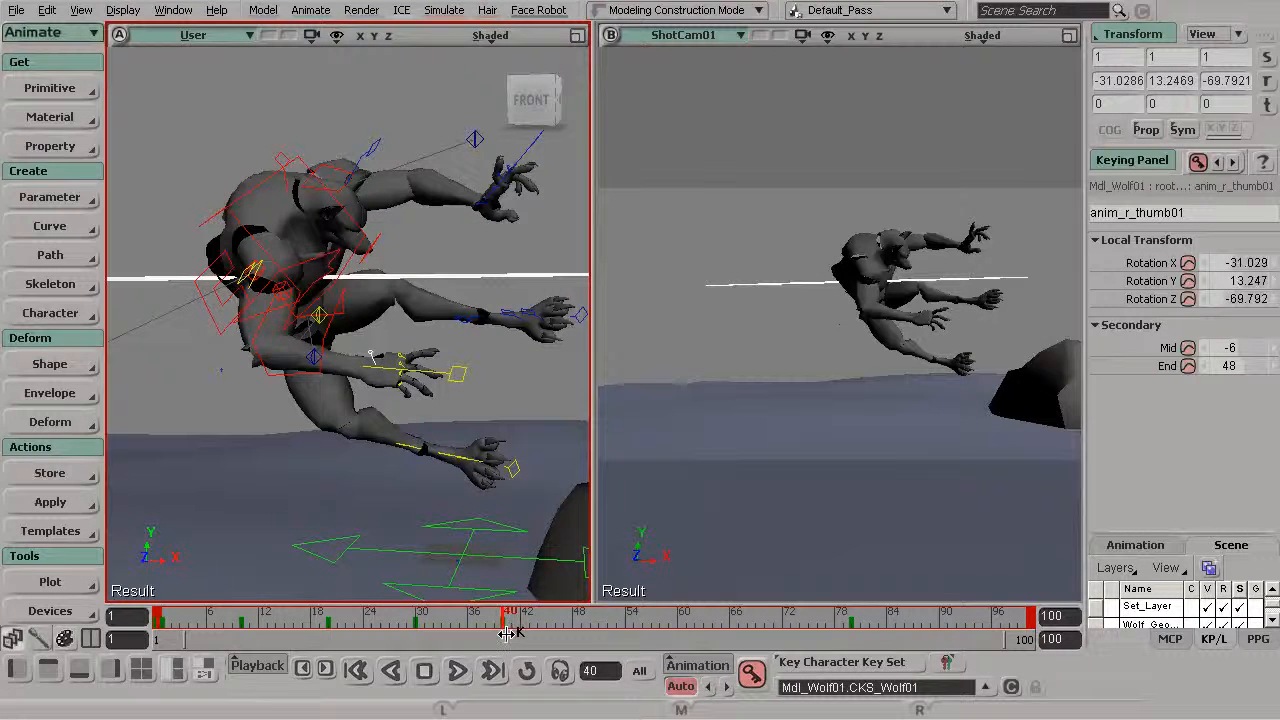